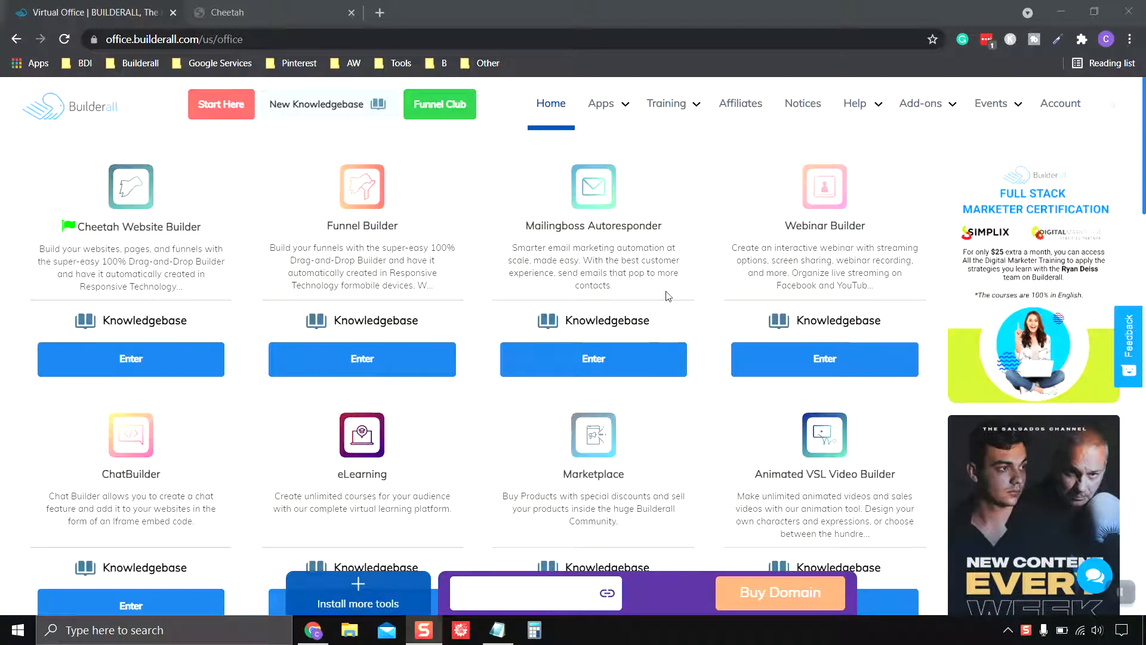
Open the Cheetah Website Builder and open the published Animal Rescue site for editing
click(558, 112)
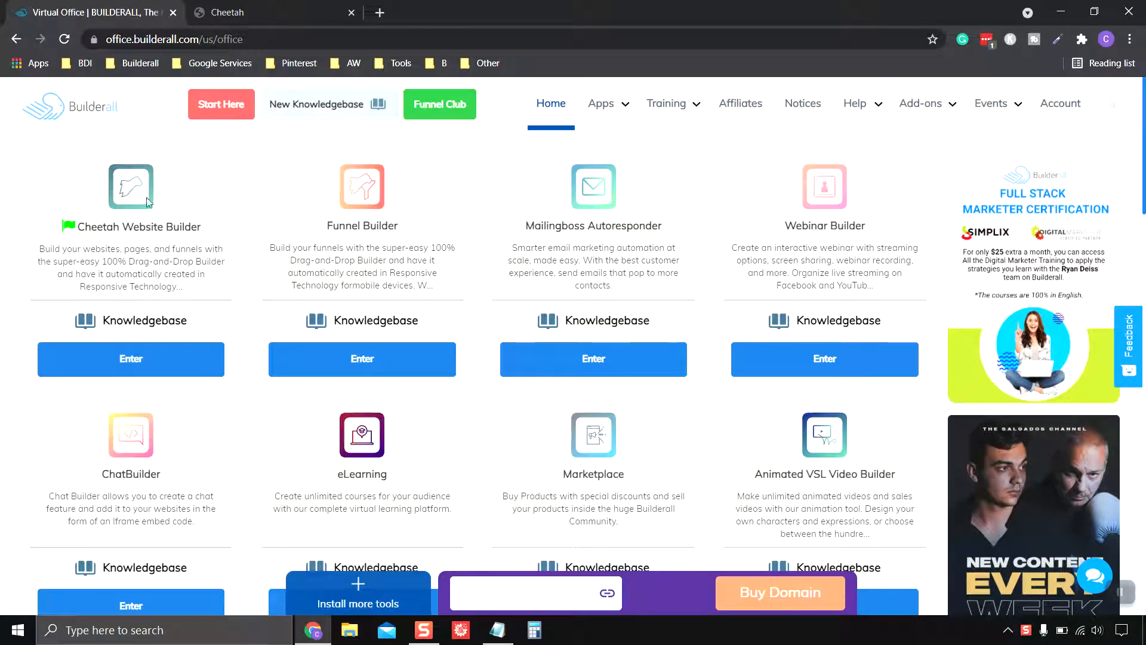
click(133, 357)
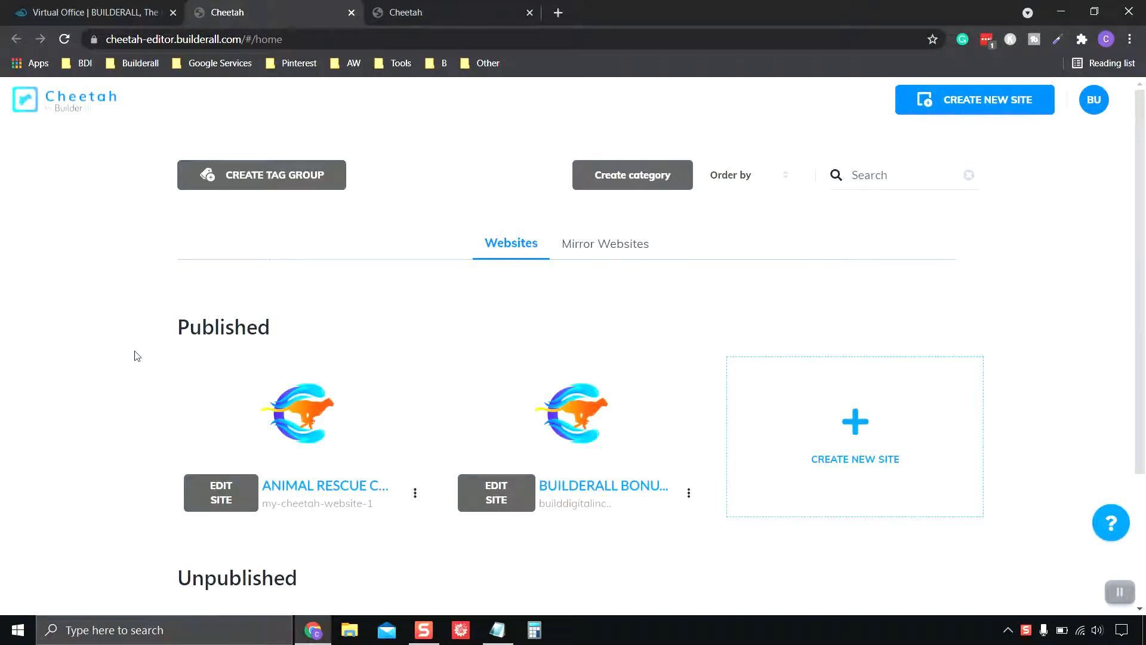
scroll(136, 356, down, 2)
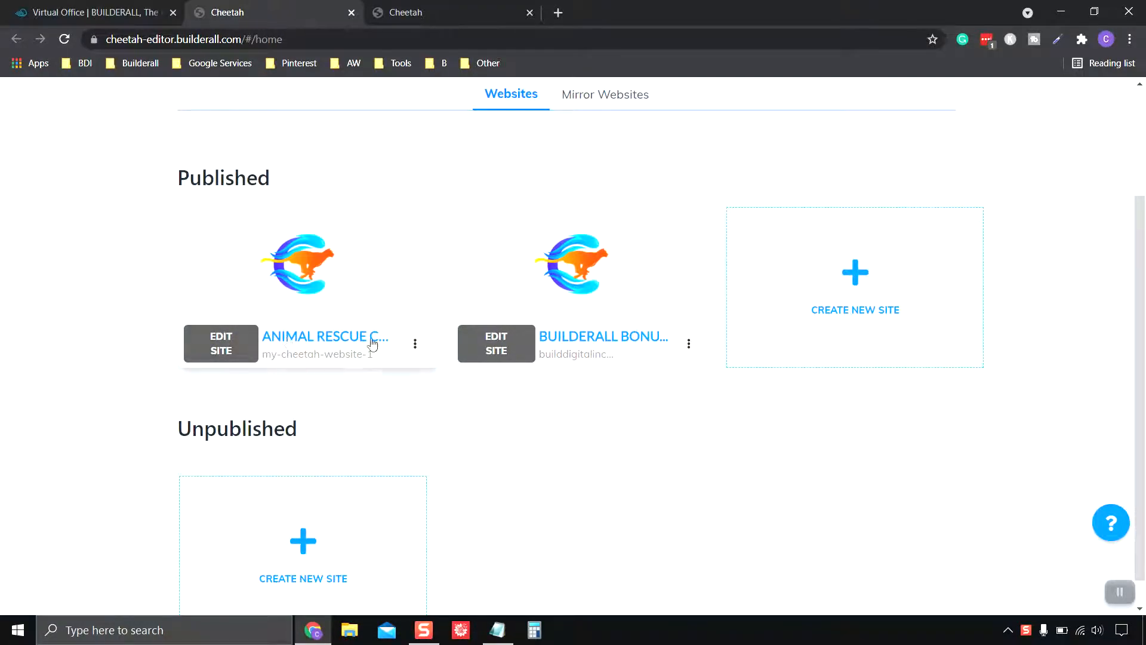
mouse_move(267, 264)
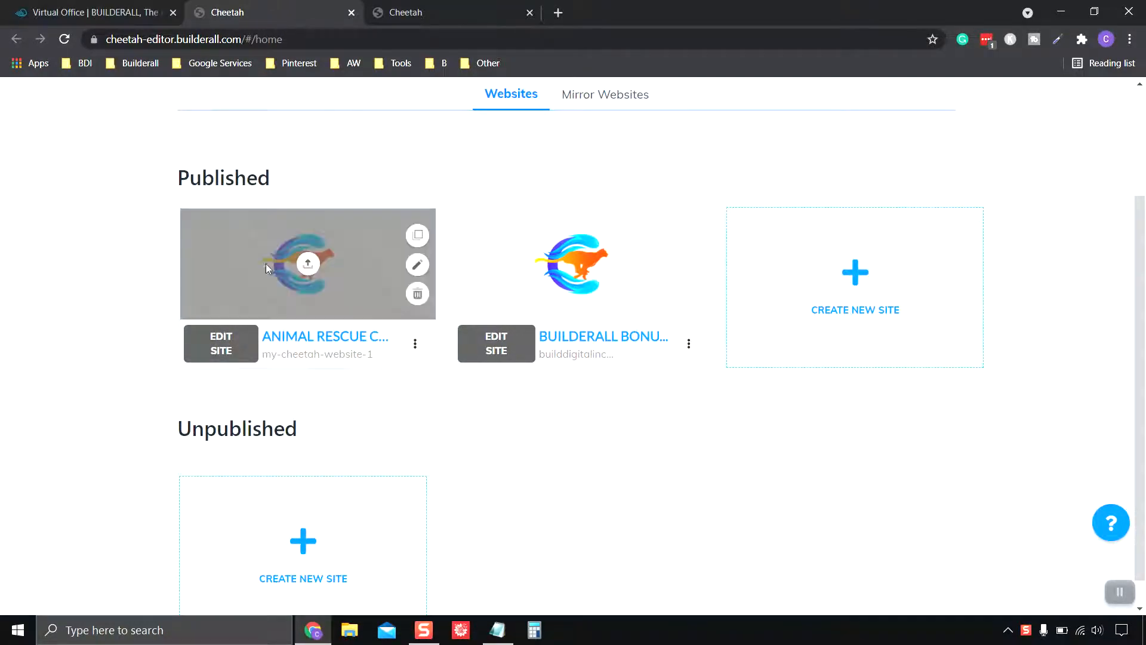
click(227, 341)
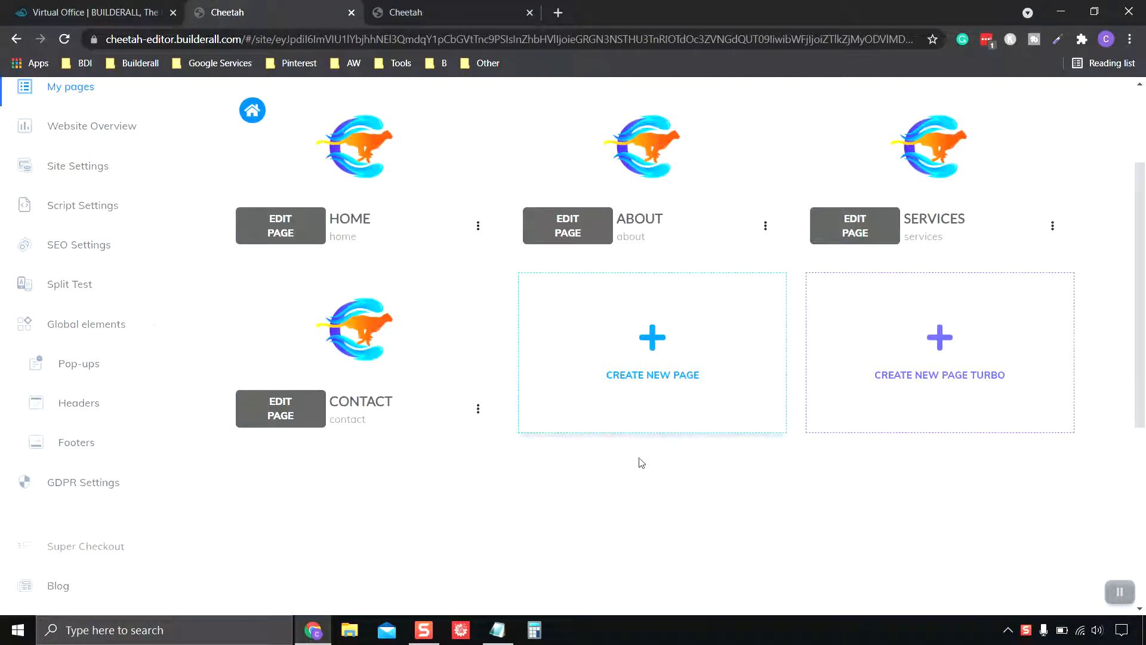
Examine the site's page list and the page selector in the Home page preview in the other browser tab
scroll(639, 463, up, 1)
mouse_move(411, 257)
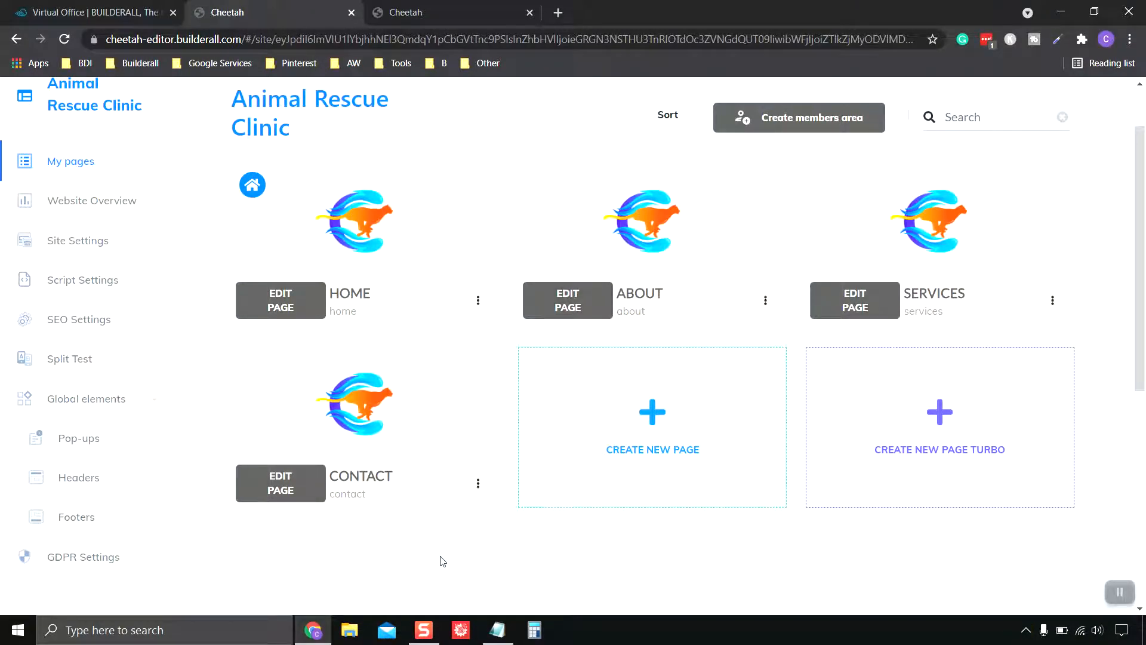
scroll(442, 561, up, 1)
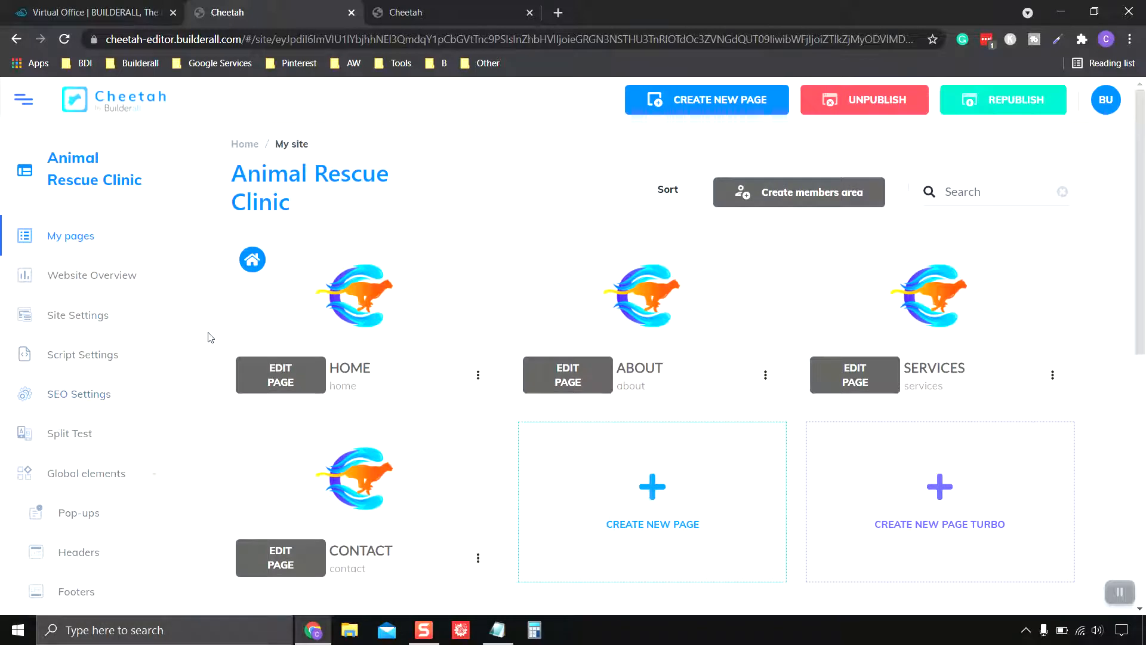
scroll(196, 337, down, 1)
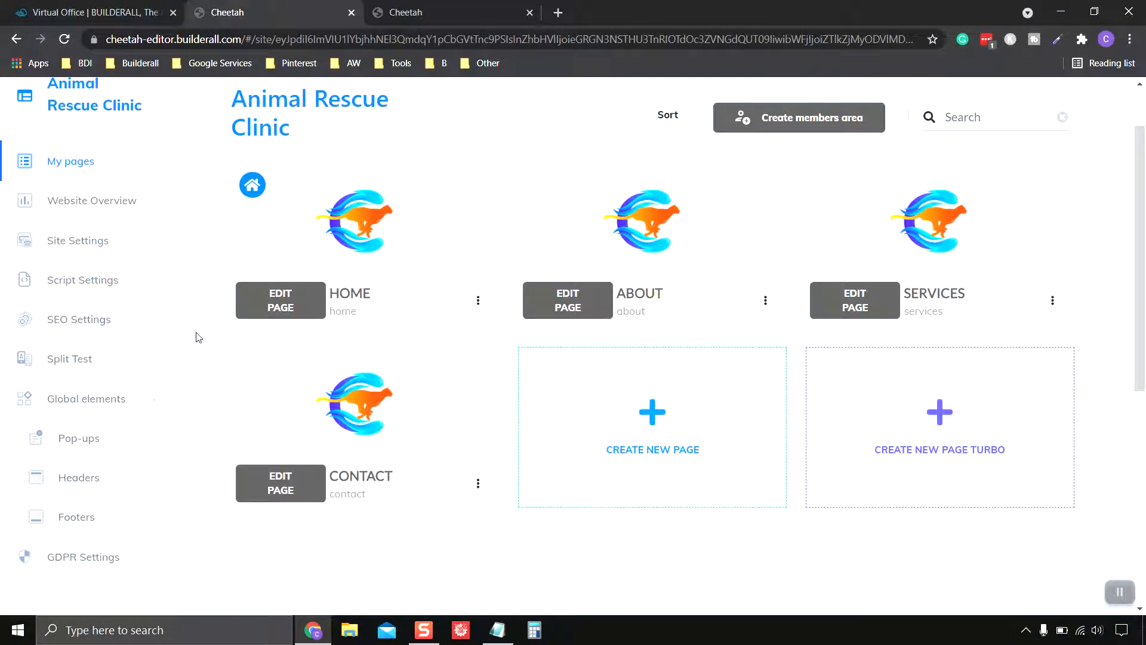
scroll(196, 338, up, 1)
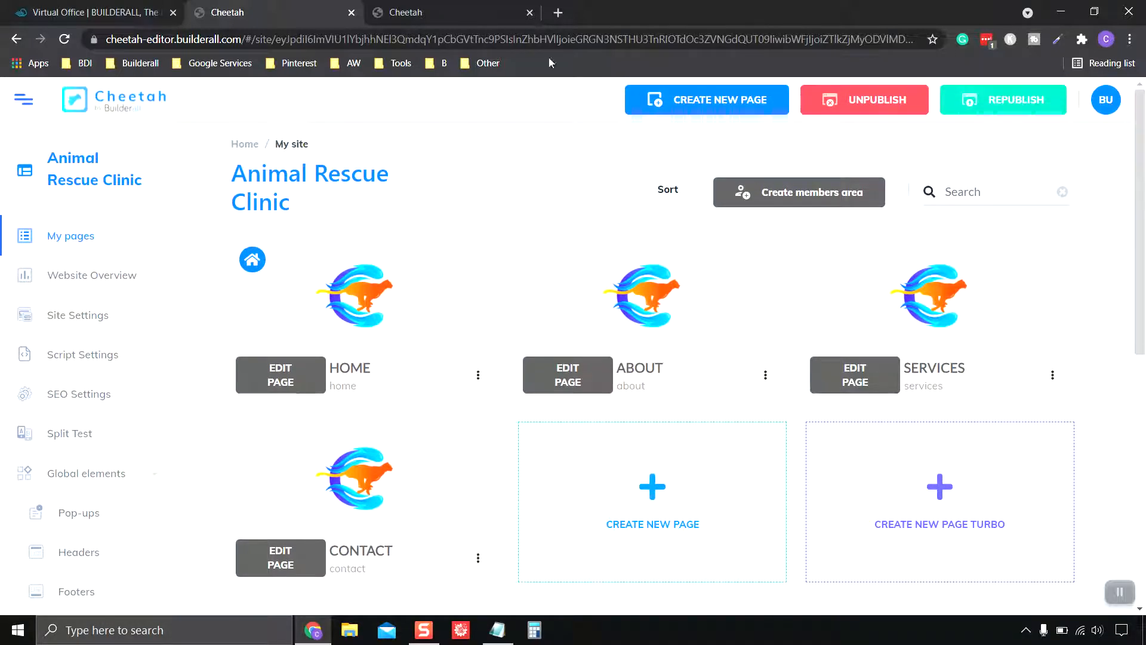
click(482, 9)
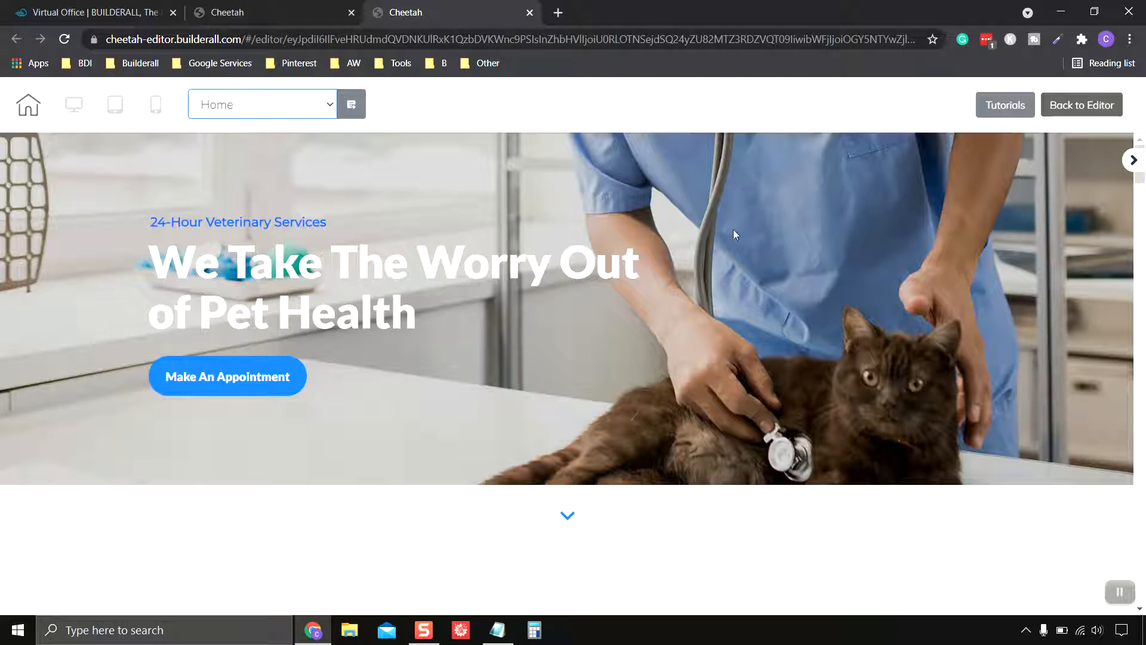
click(308, 111)
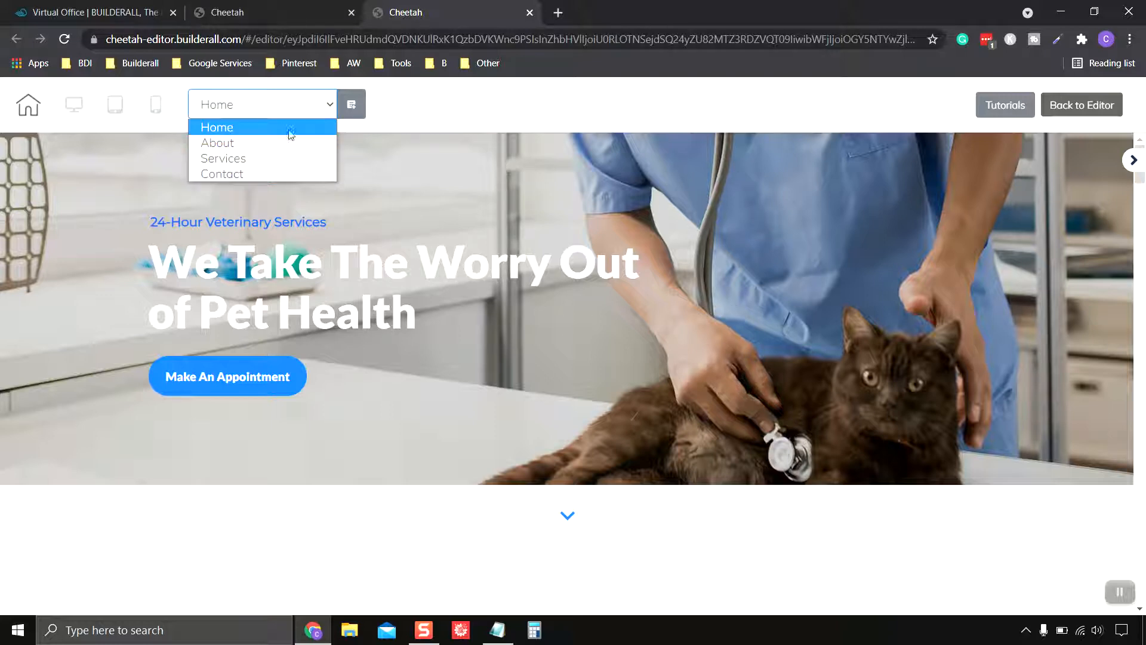
click(314, 12)
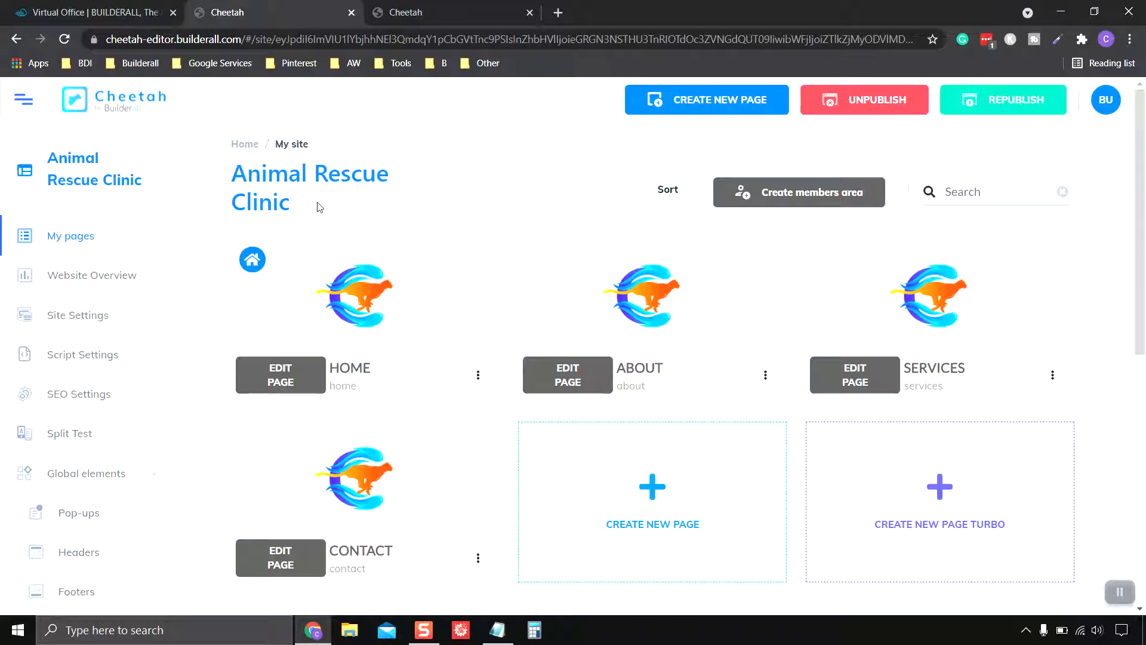
Create a new global header for the site named "Vet Header"
scroll(319, 208, down, 2)
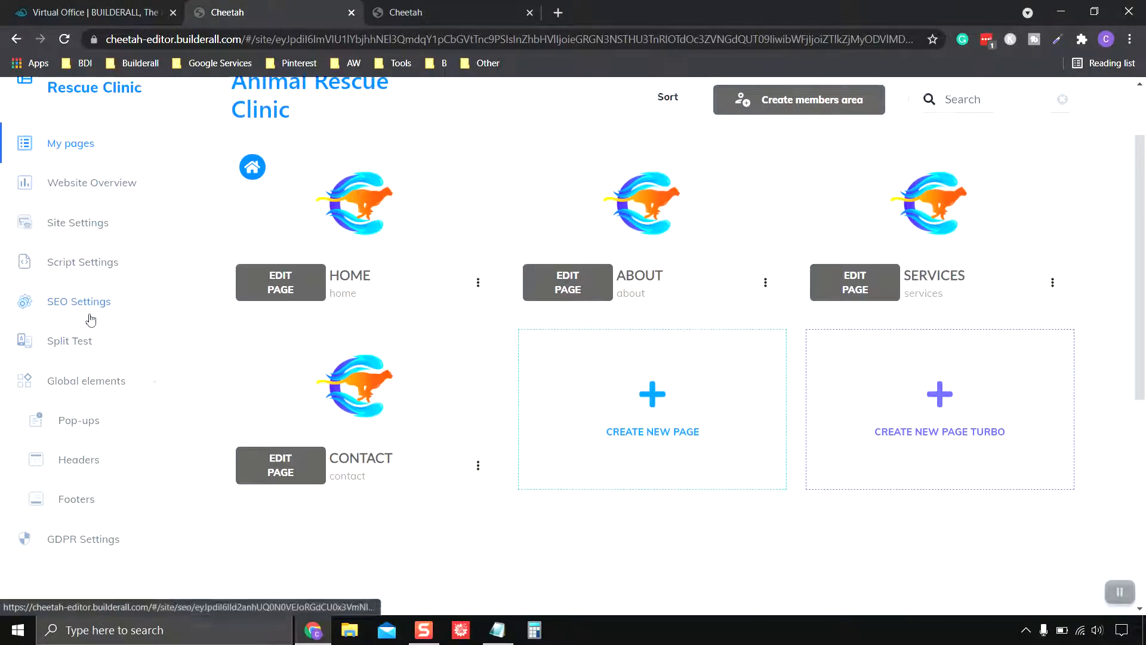
scroll(90, 320, down, 1)
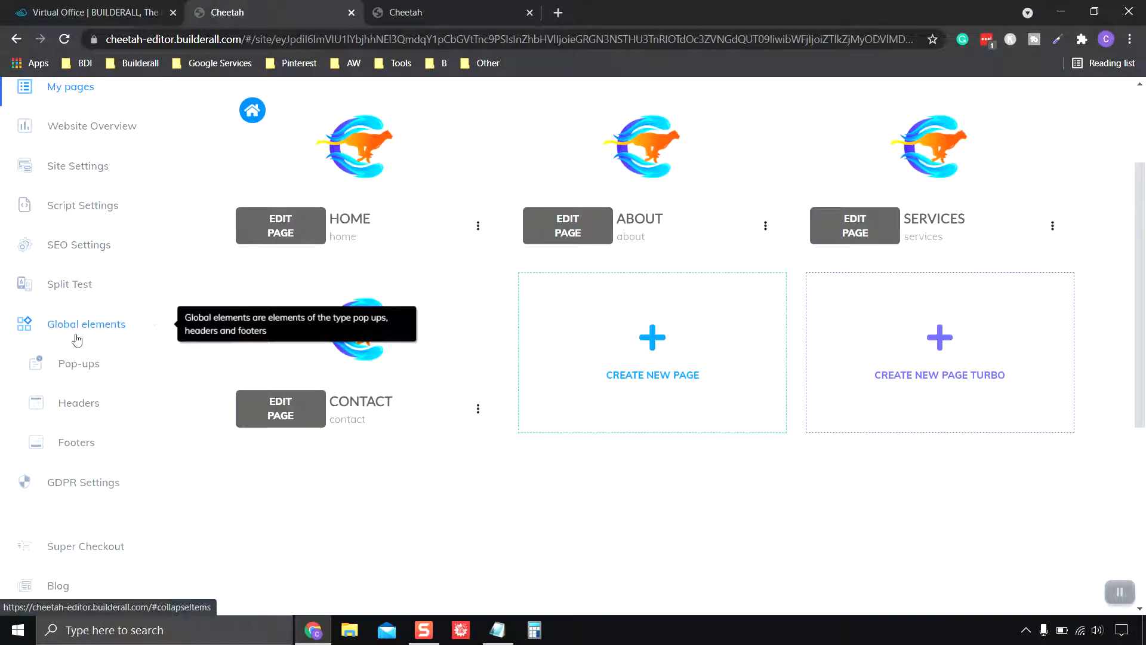
click(86, 409)
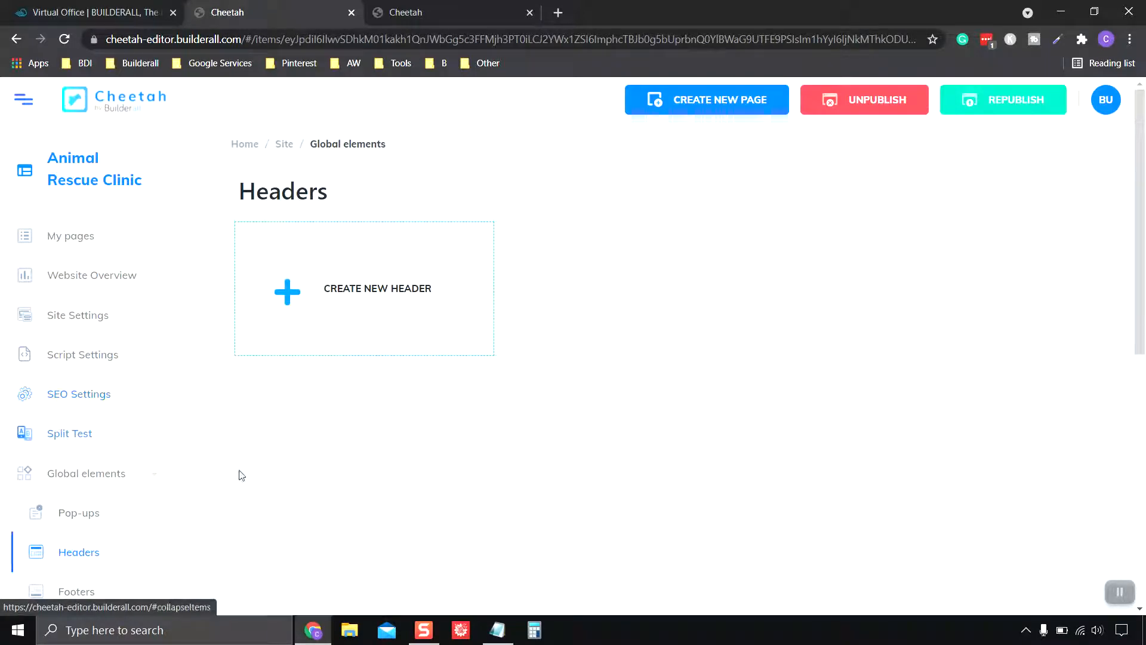
click(289, 300)
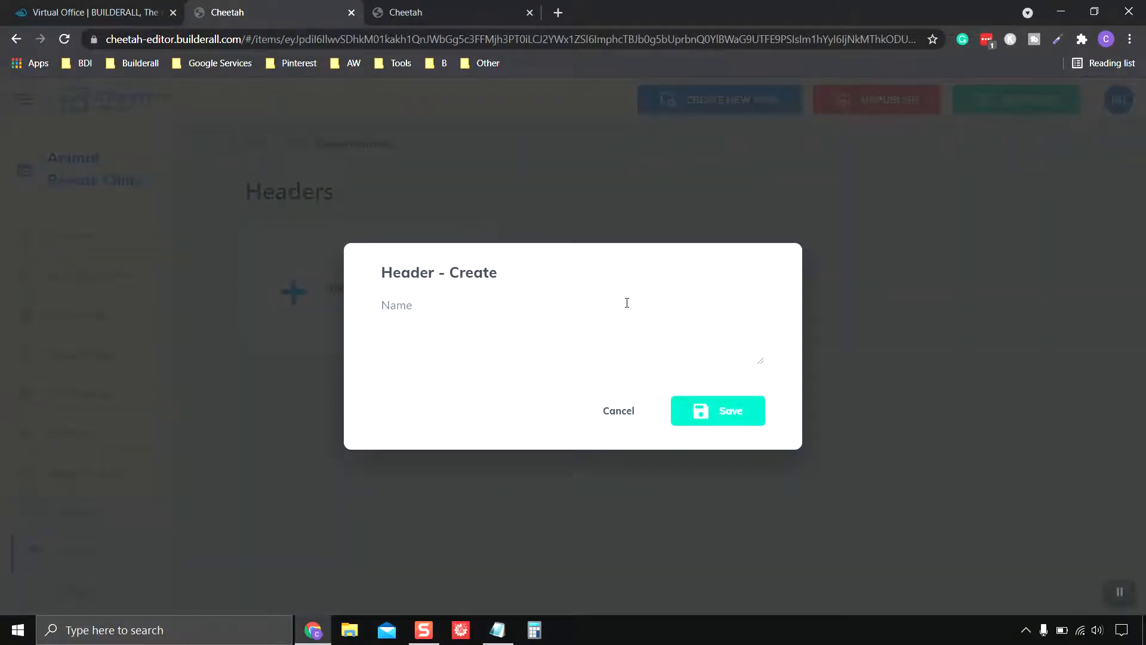
click(485, 339)
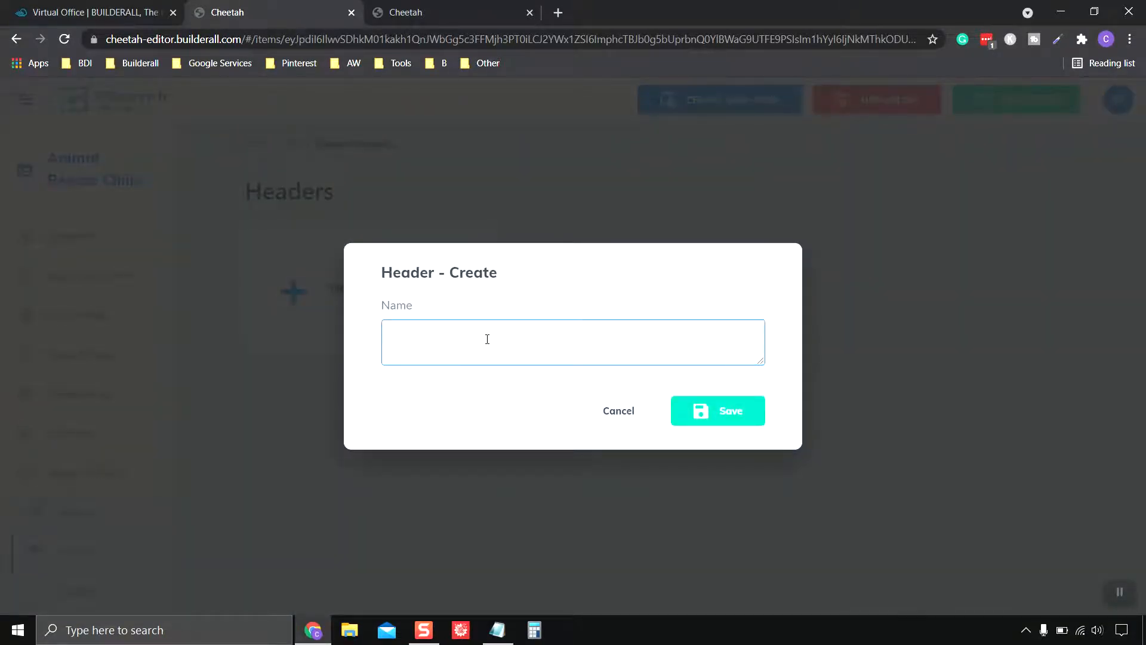
text(Vet Header)
click(736, 418)
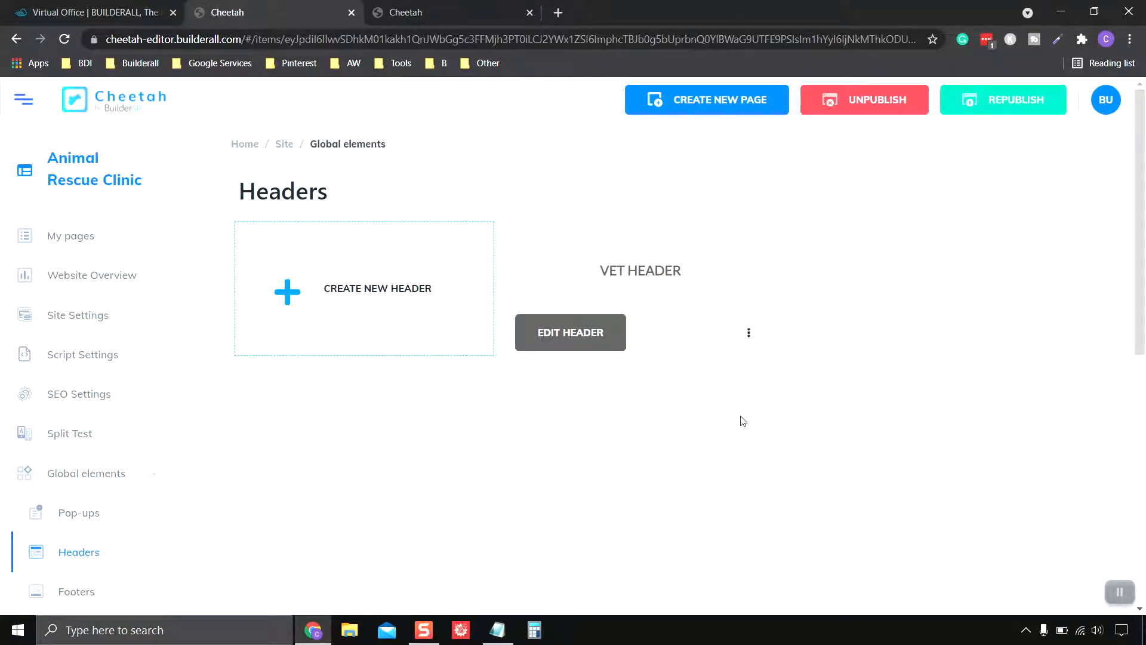
Open the Vet Header in the editor and add the ready-made Express Header panel to it
click(582, 337)
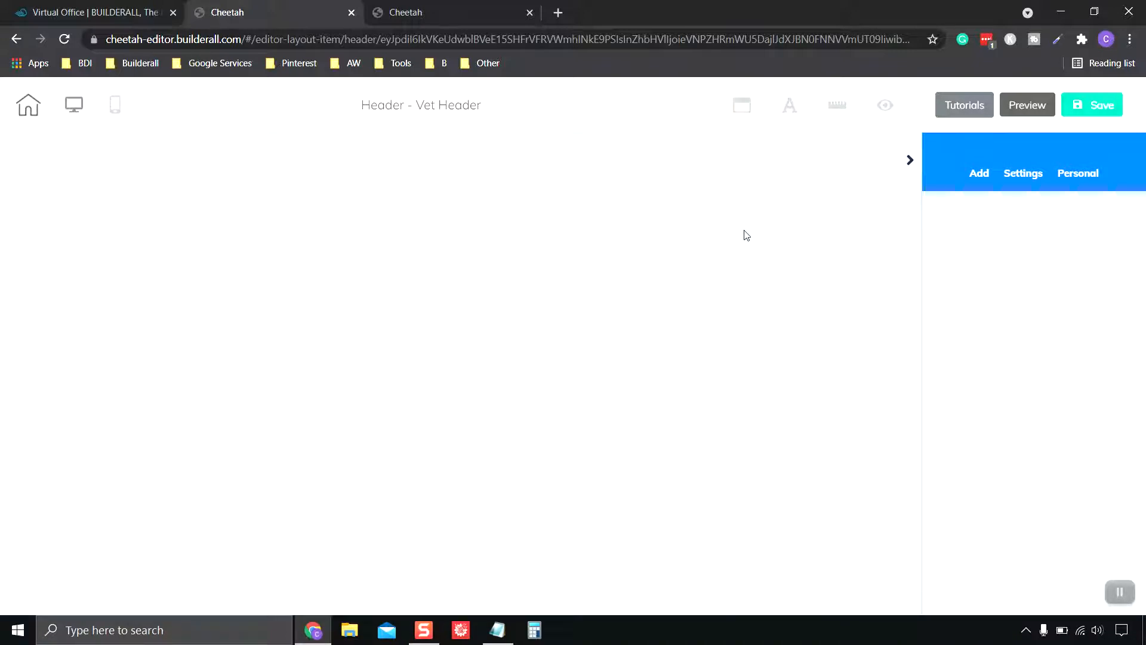
click(977, 175)
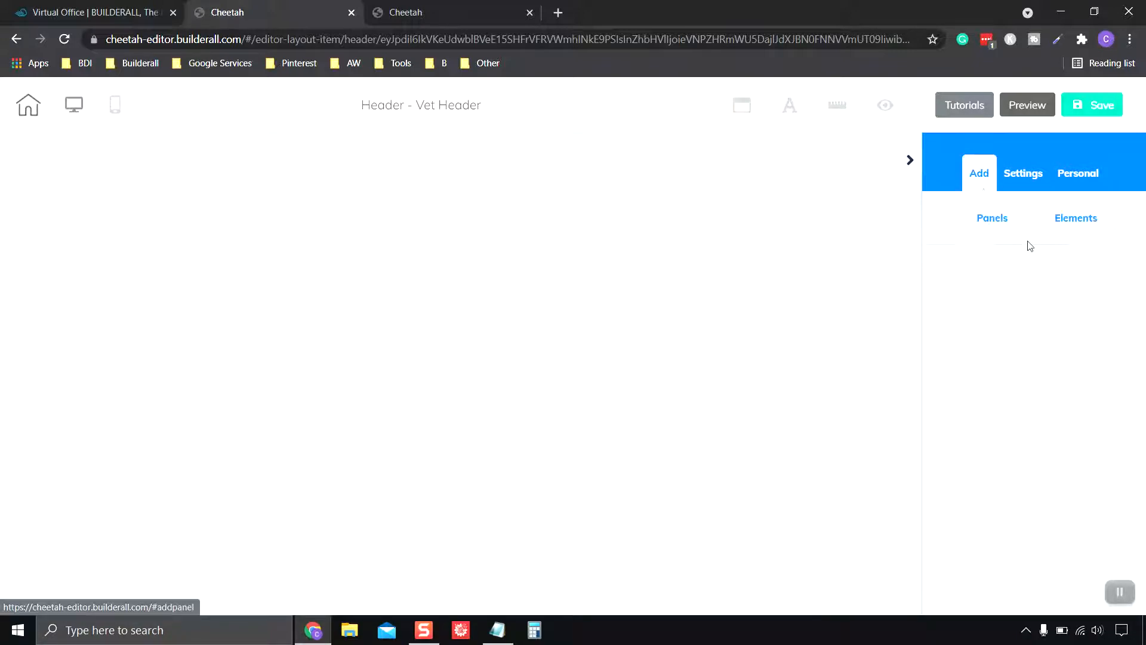
click(1004, 219)
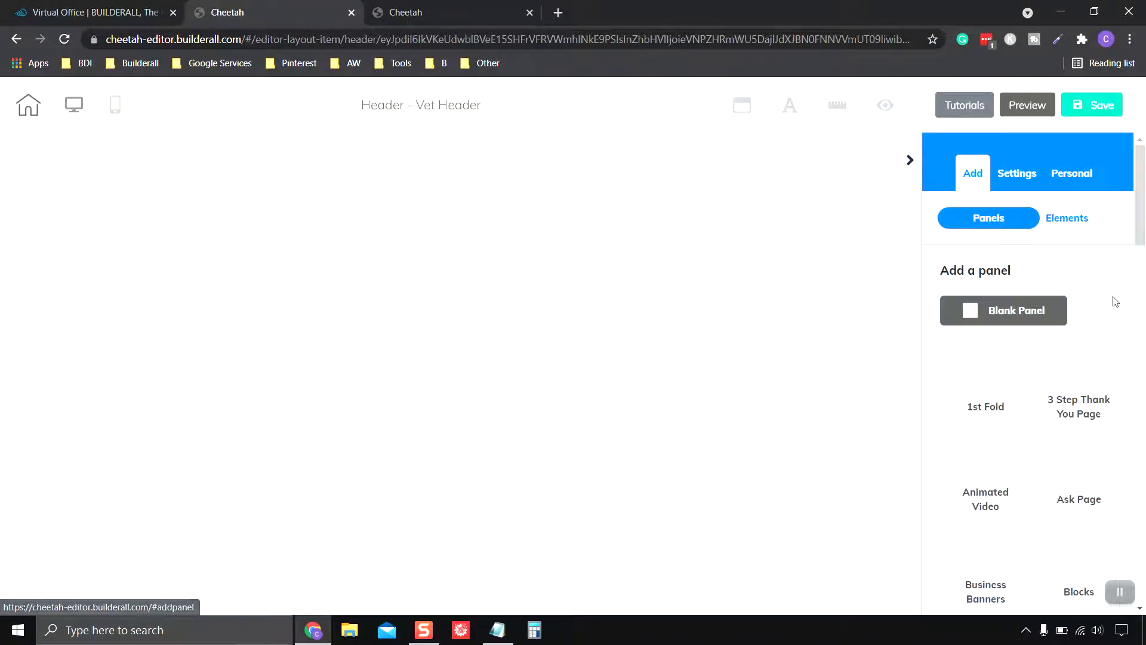
scroll(1114, 301, down, 10)
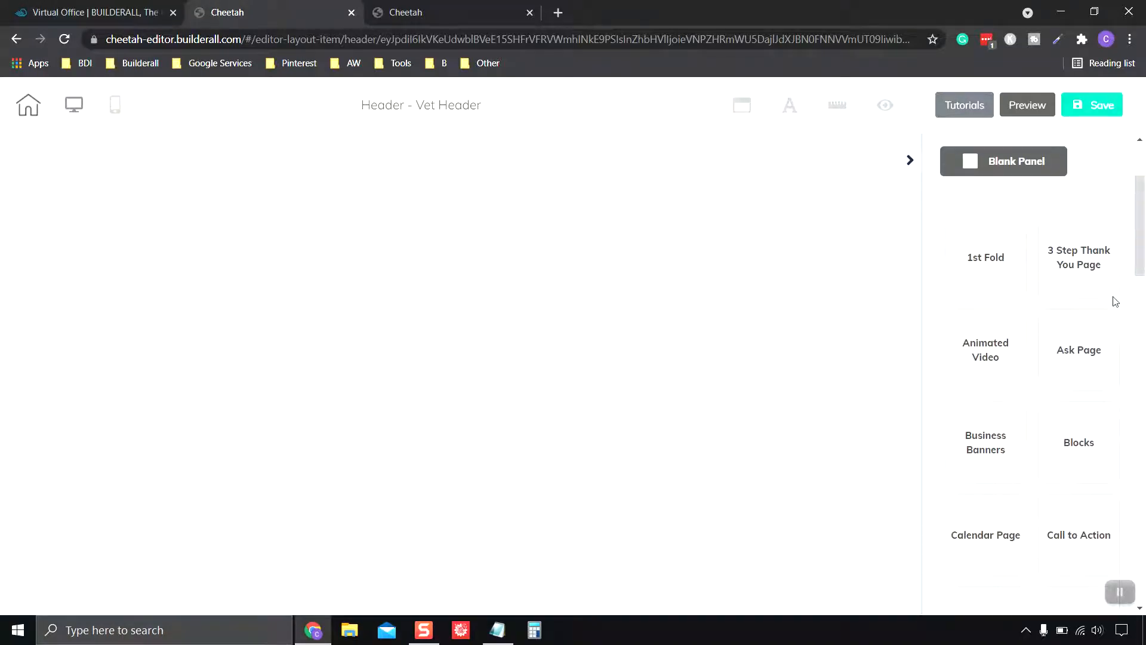
scroll(1098, 308, down, 5)
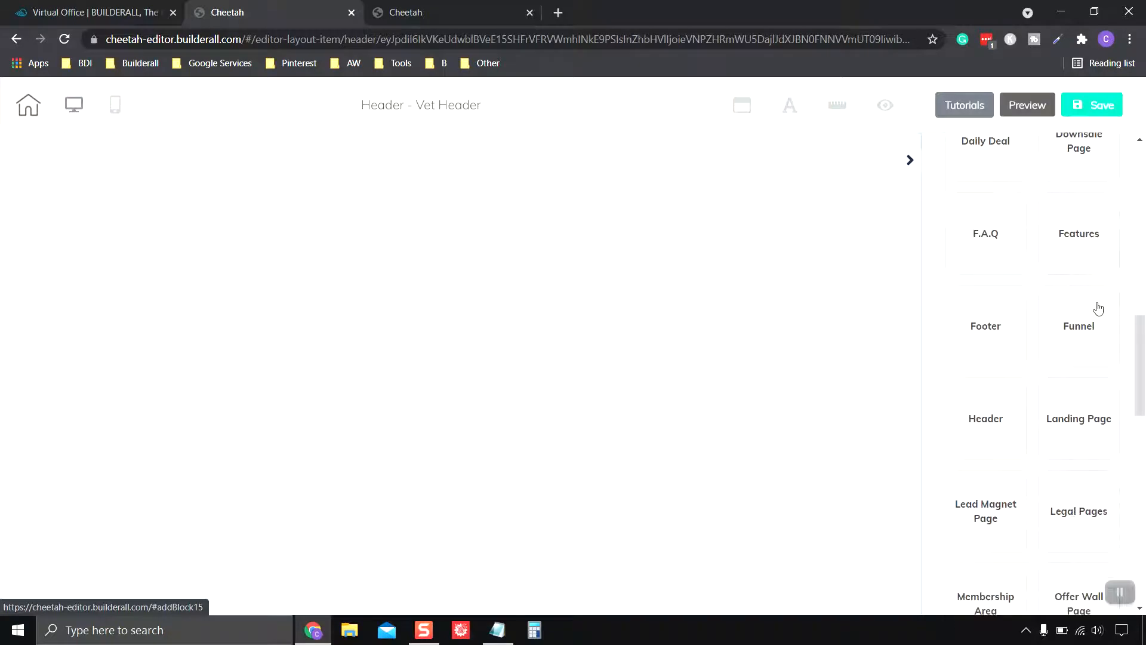
scroll(1098, 308, up, 1)
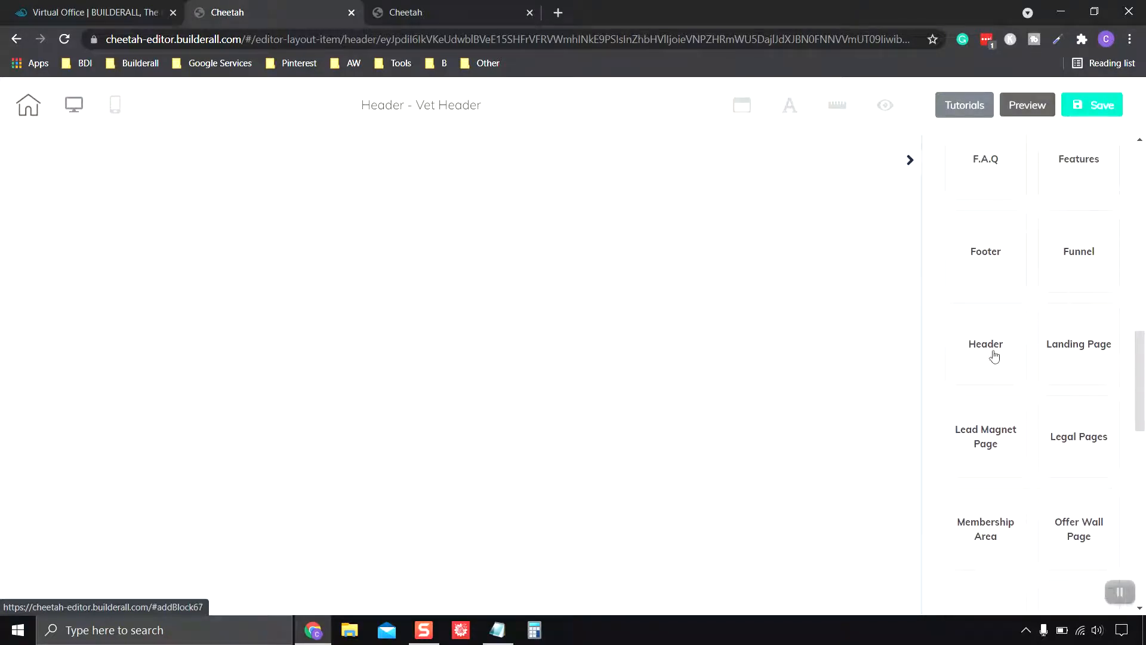
click(990, 356)
scroll(1089, 337, down, 10)
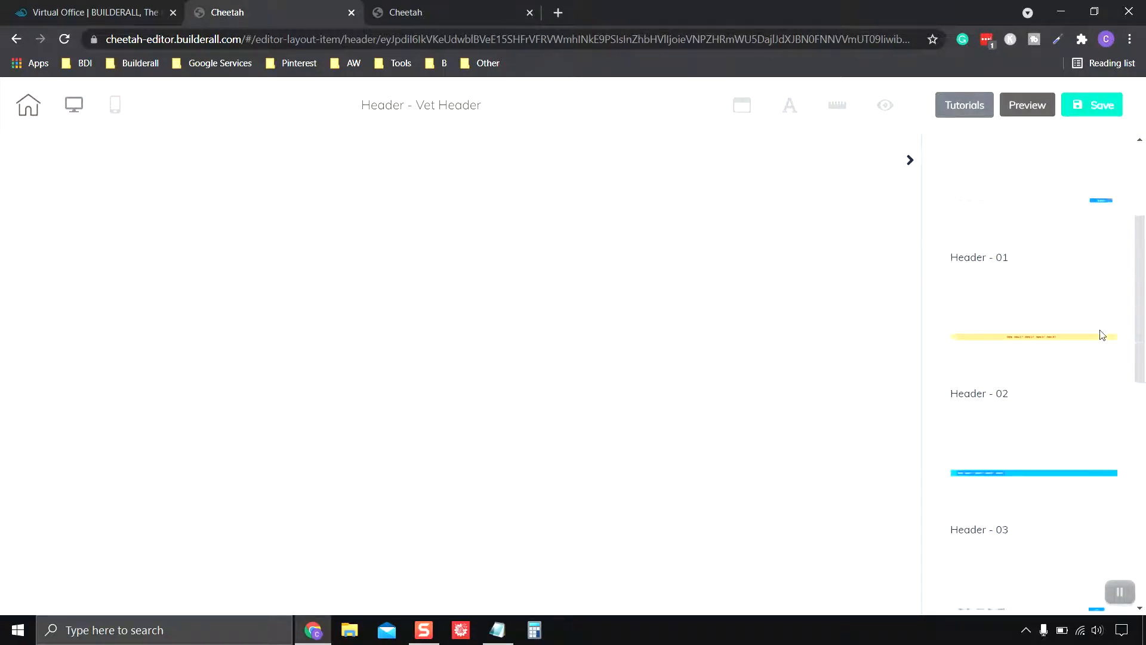
scroll(1067, 353, down, 1)
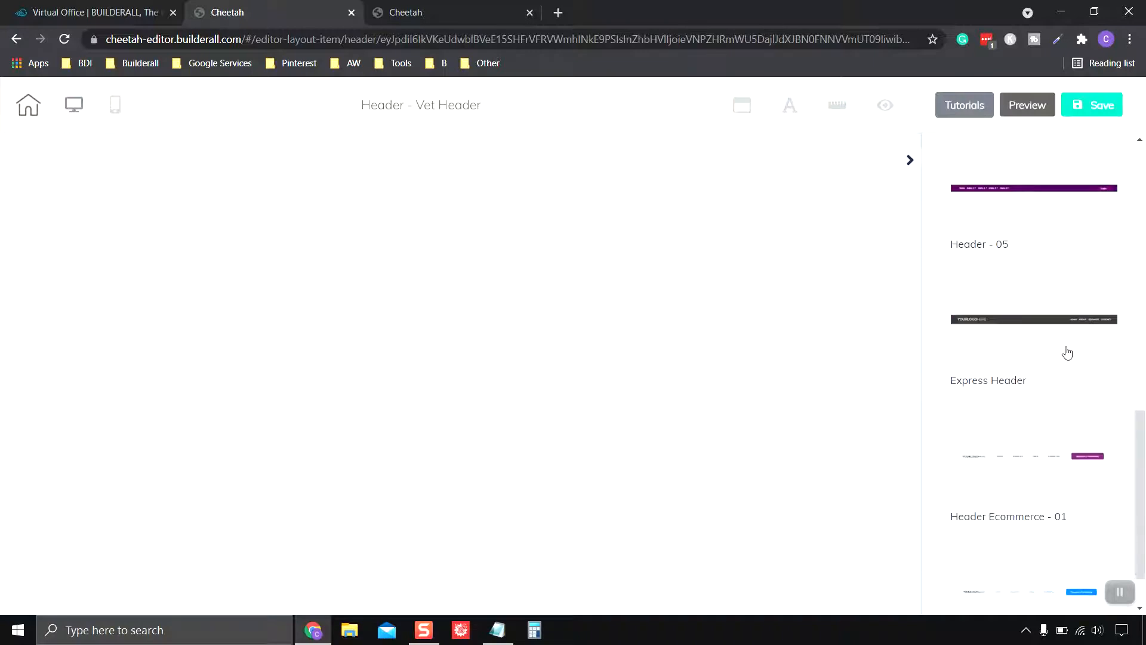
scroll(1067, 352, up, 1)
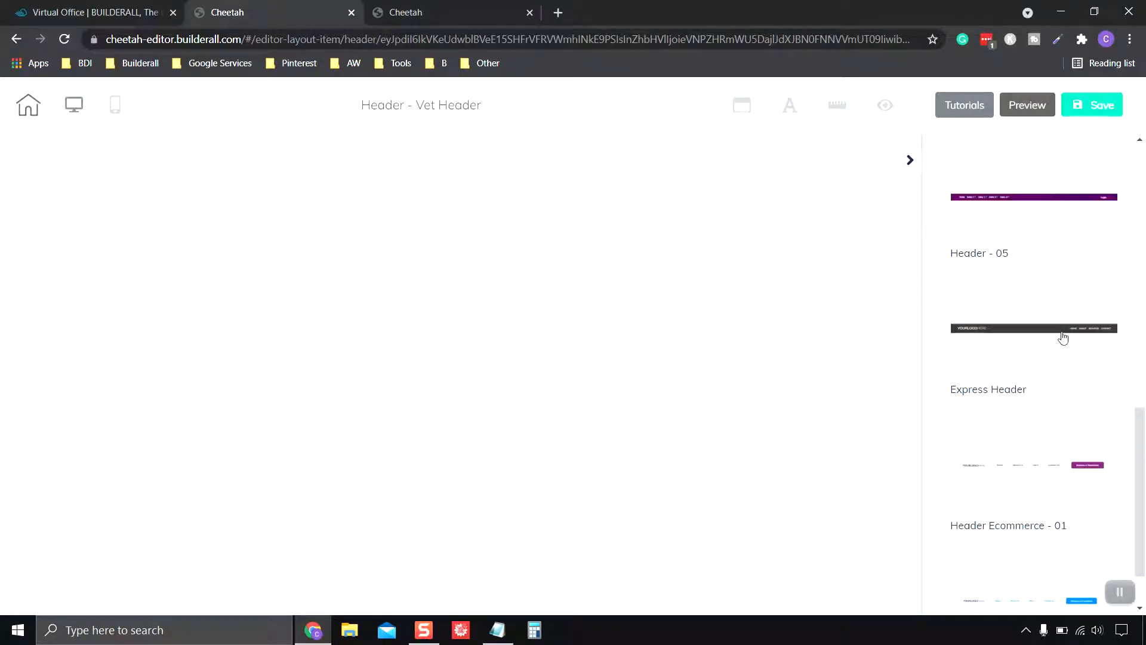
click(1062, 338)
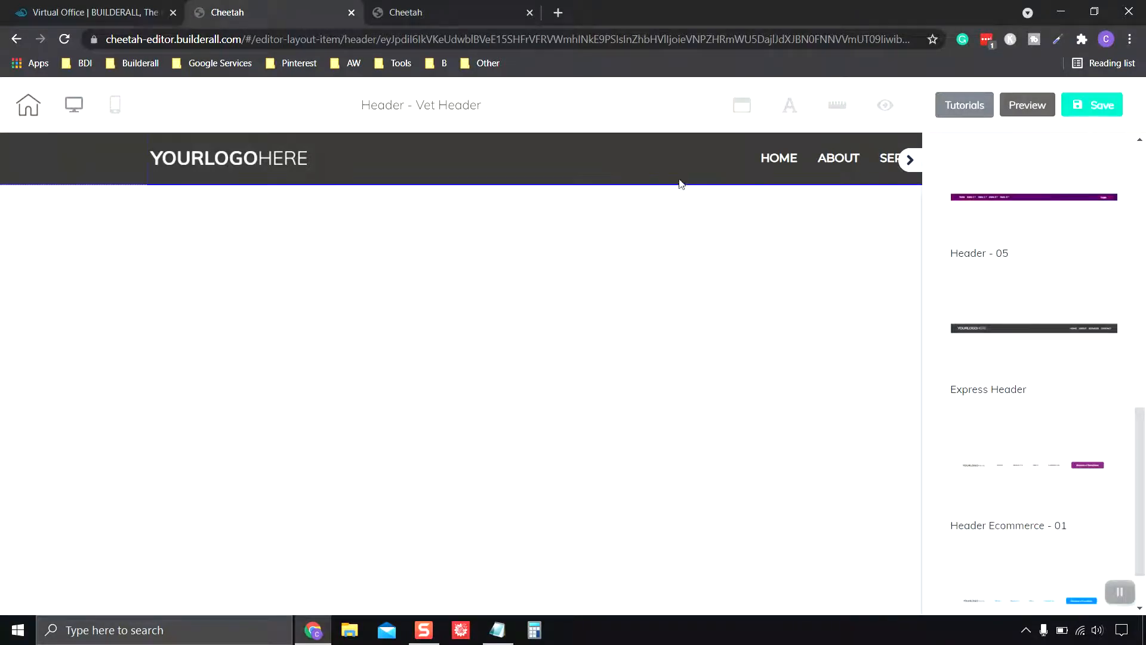
Delete the YOURLOGOHERE placeholder image from the header panel
click(912, 167)
click(910, 162)
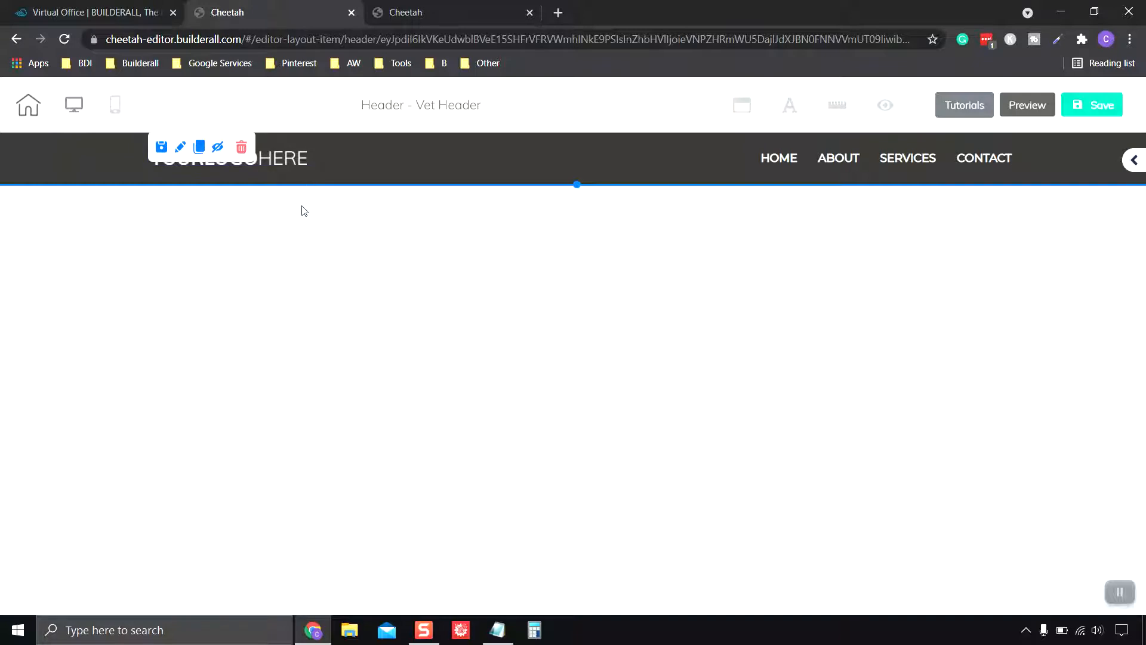
click(293, 159)
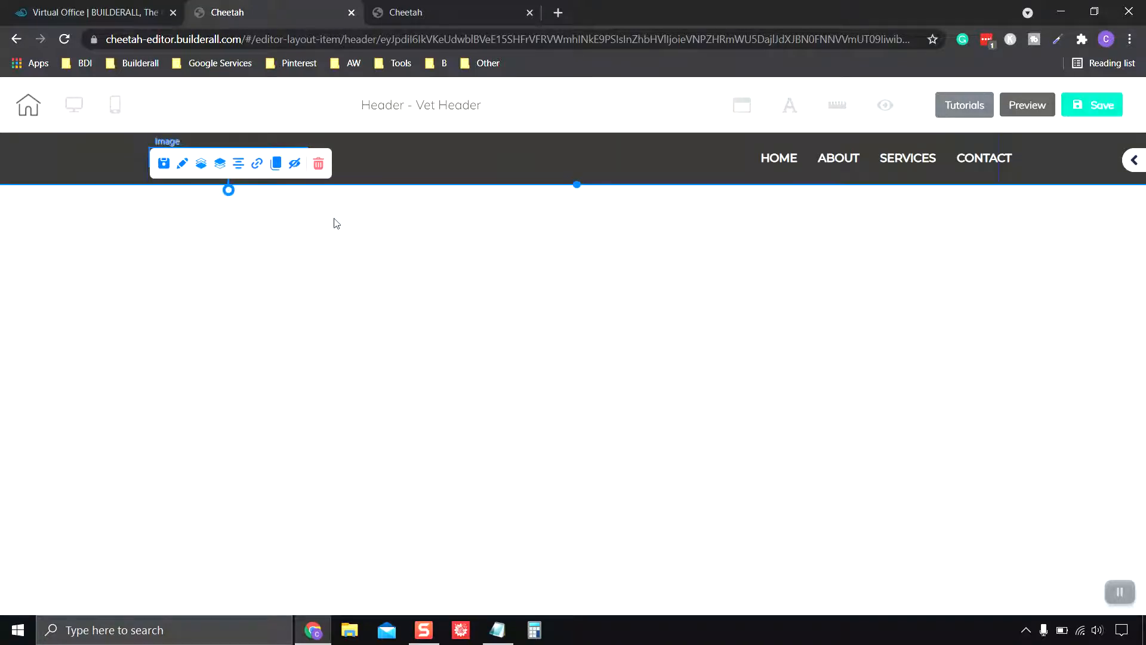
click(318, 163)
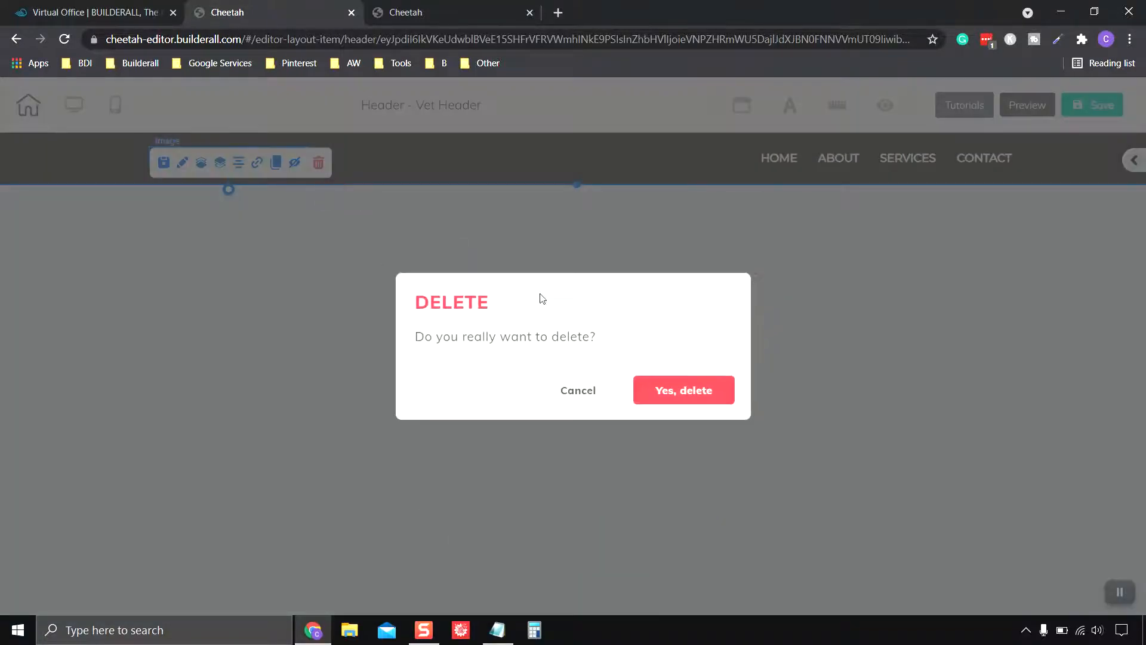
click(682, 389)
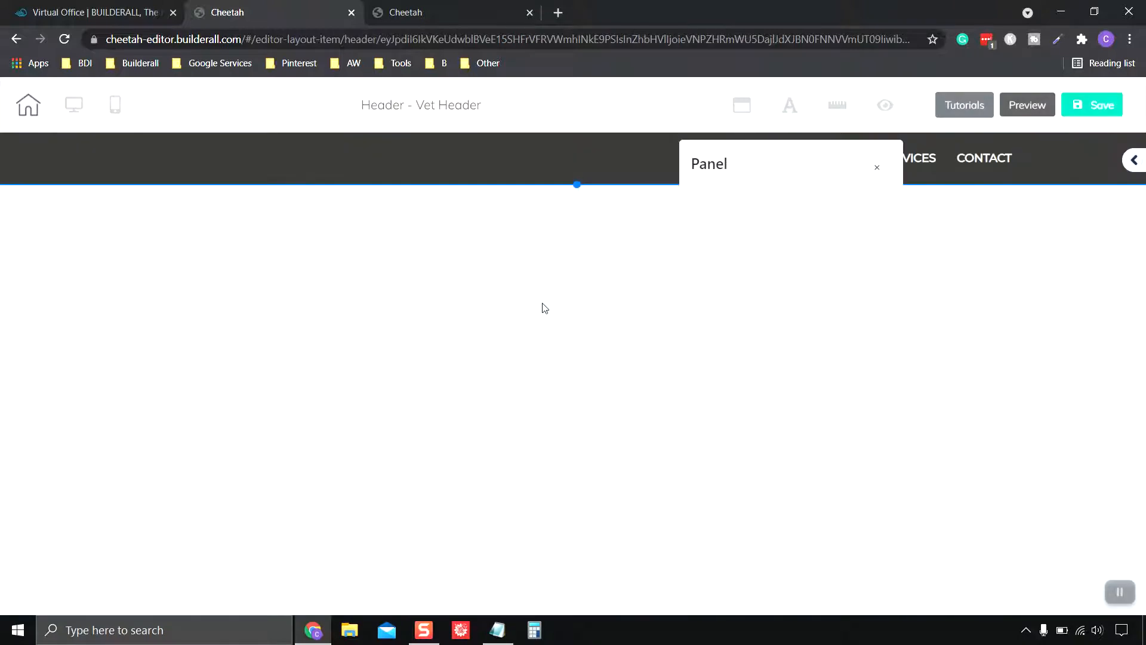
Insert the saved personal text element "ANIMAL RES..." into the header where the placeholder logo was
click(1134, 161)
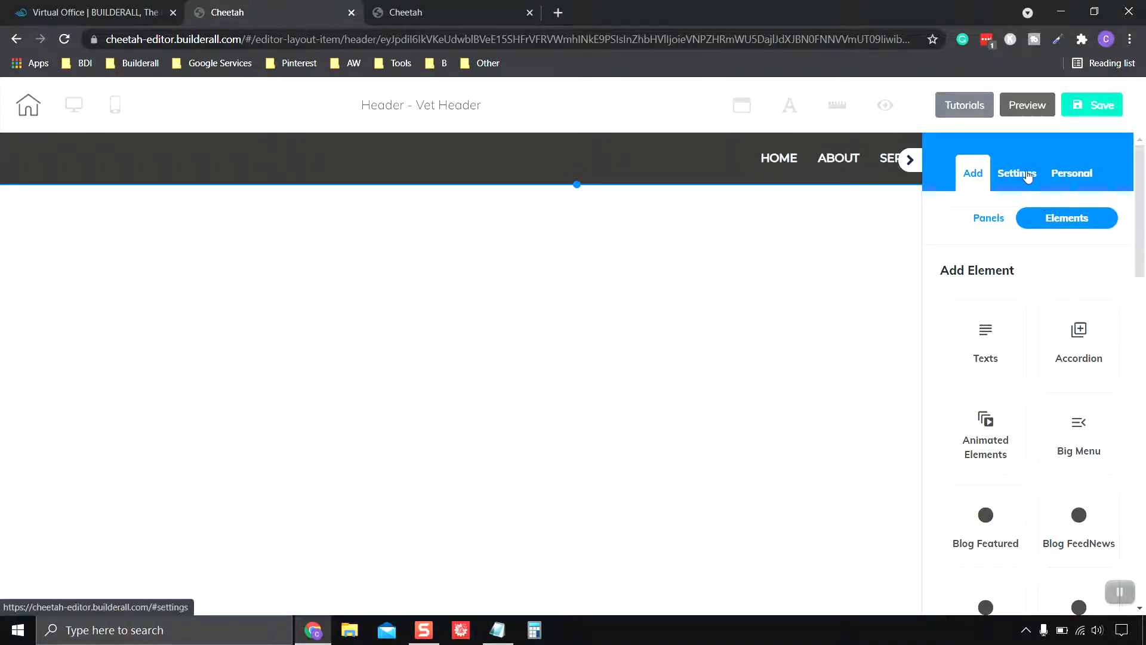
click(1082, 184)
click(1079, 220)
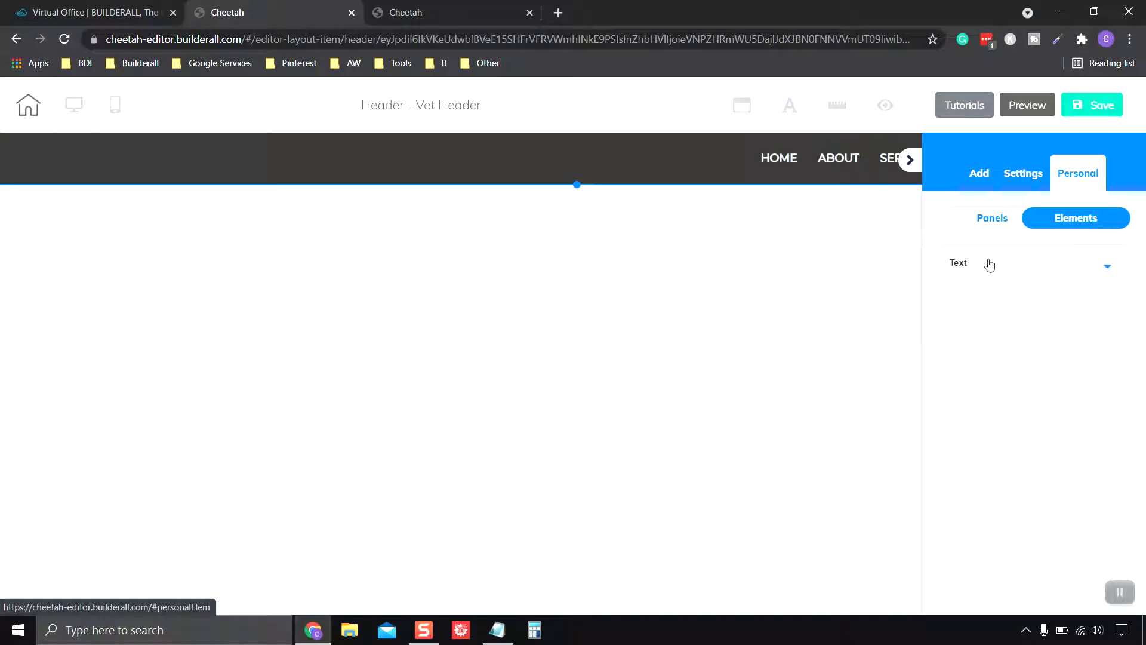
click(1062, 271)
drag(1036, 304, 263, 162)
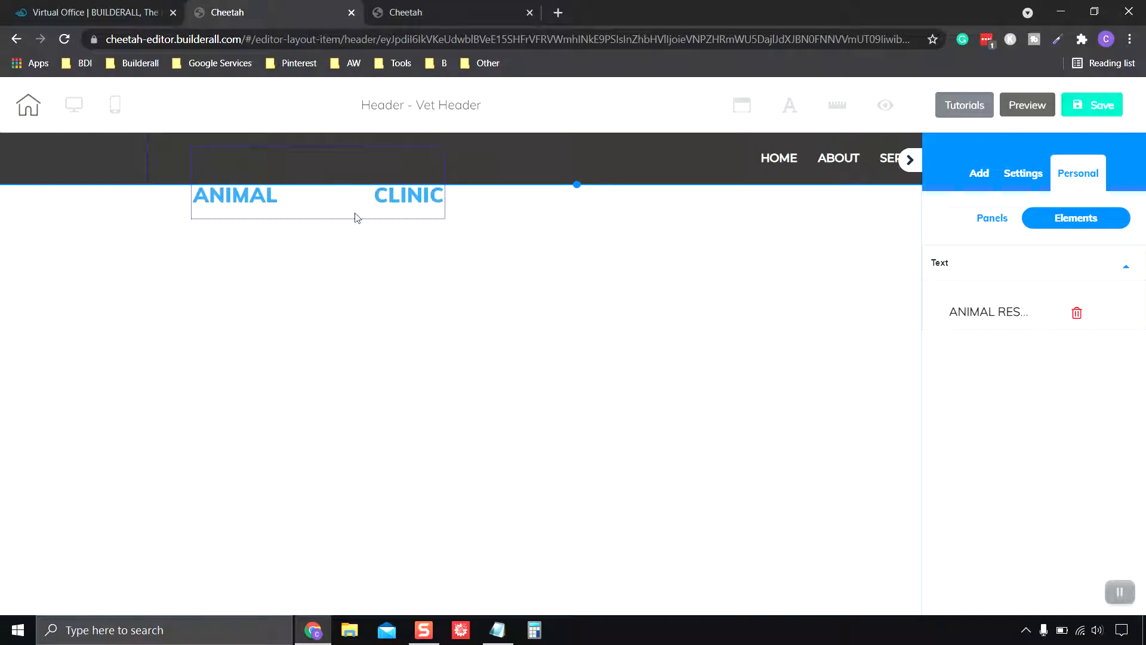
Move the ANIMAL RESCUE CLINIC text up into the dark header bar and collapse the side panel covering the page menu
drag(356, 215, 356, 167)
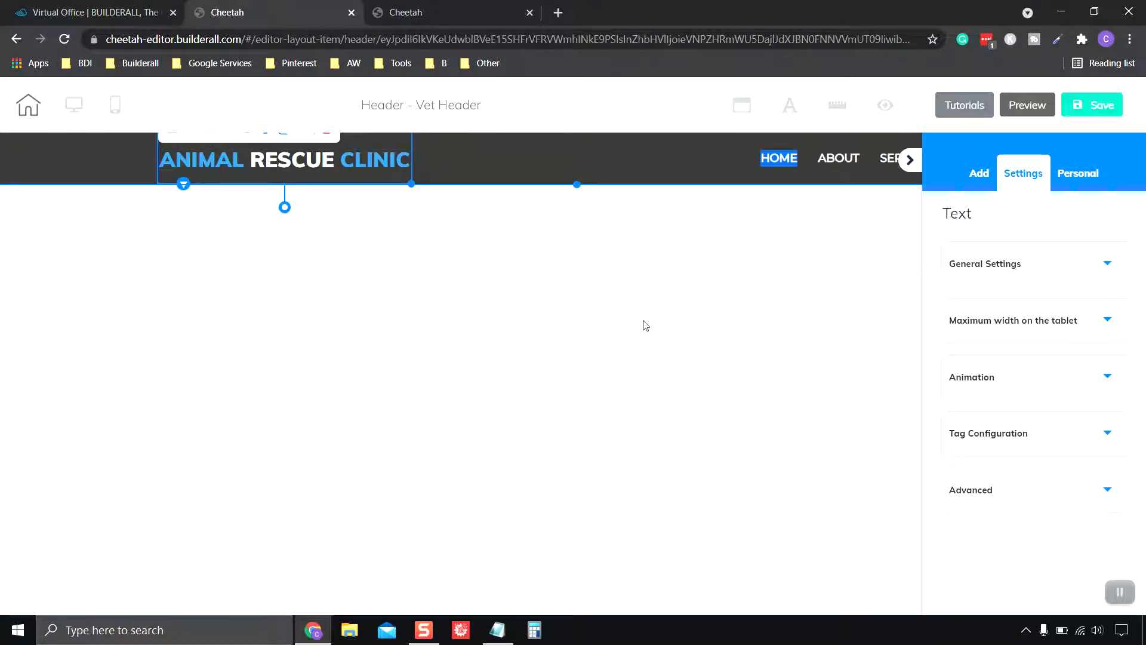
click(909, 160)
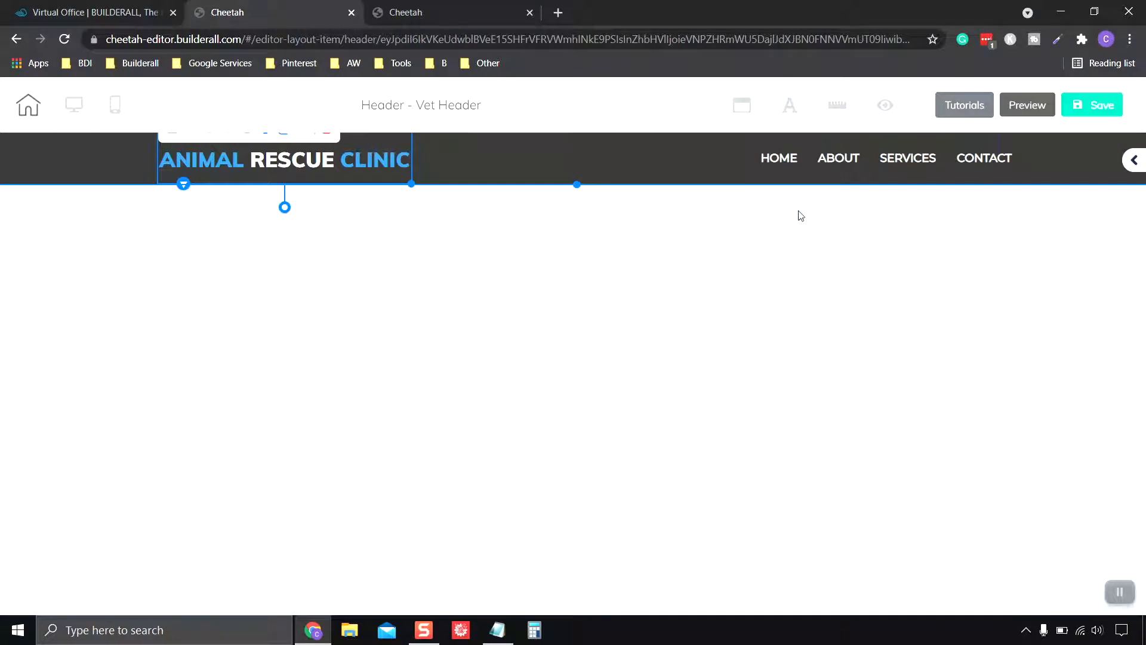
In the header menu's settings, link the HOME item to the Home page and have it open in the same tab
click(788, 158)
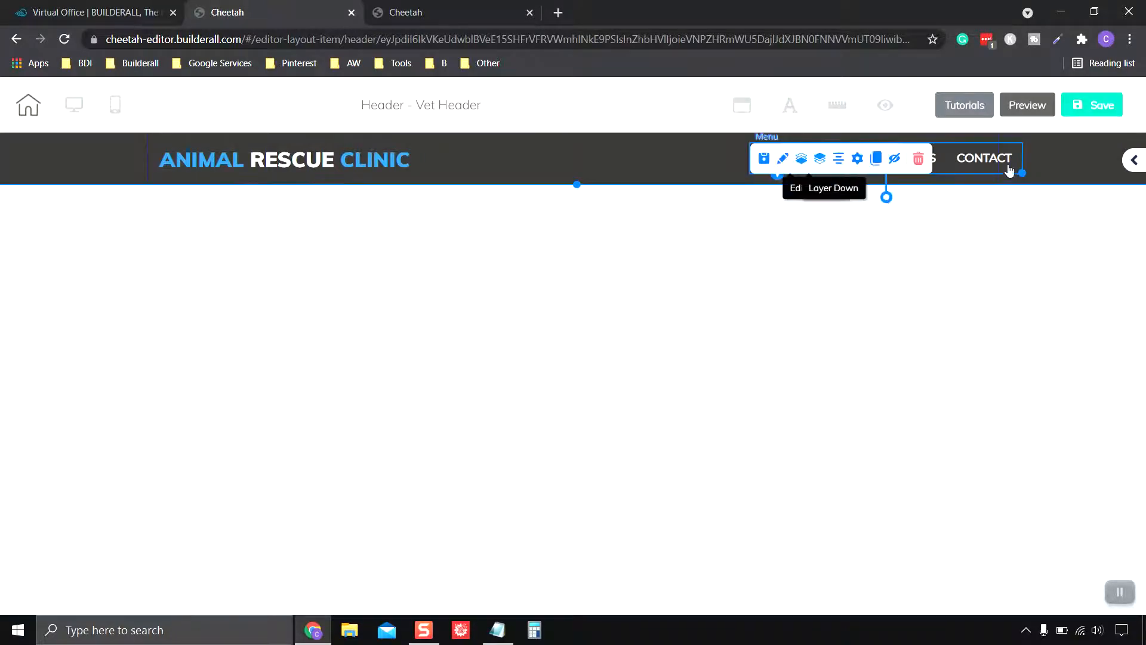
click(857, 159)
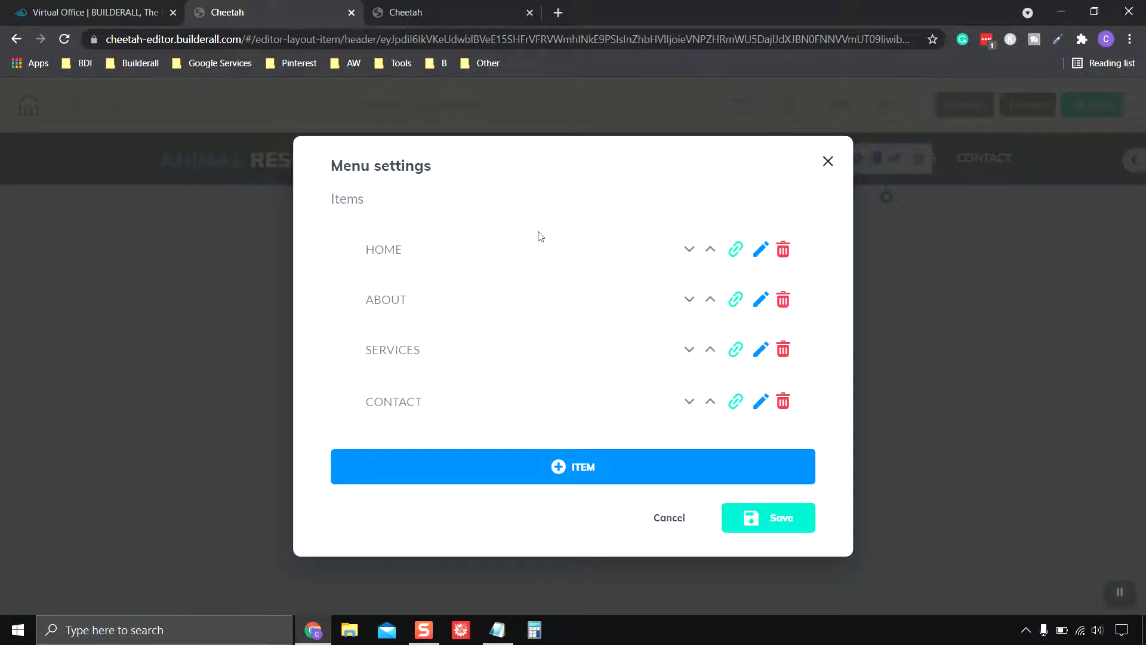
click(736, 250)
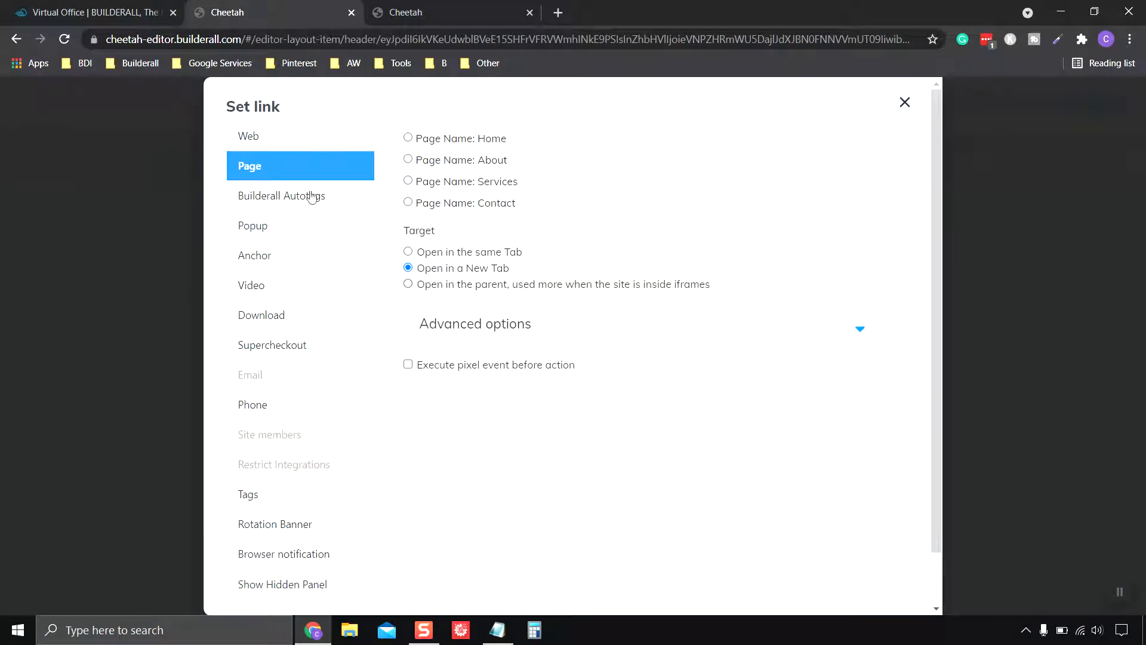
click(274, 135)
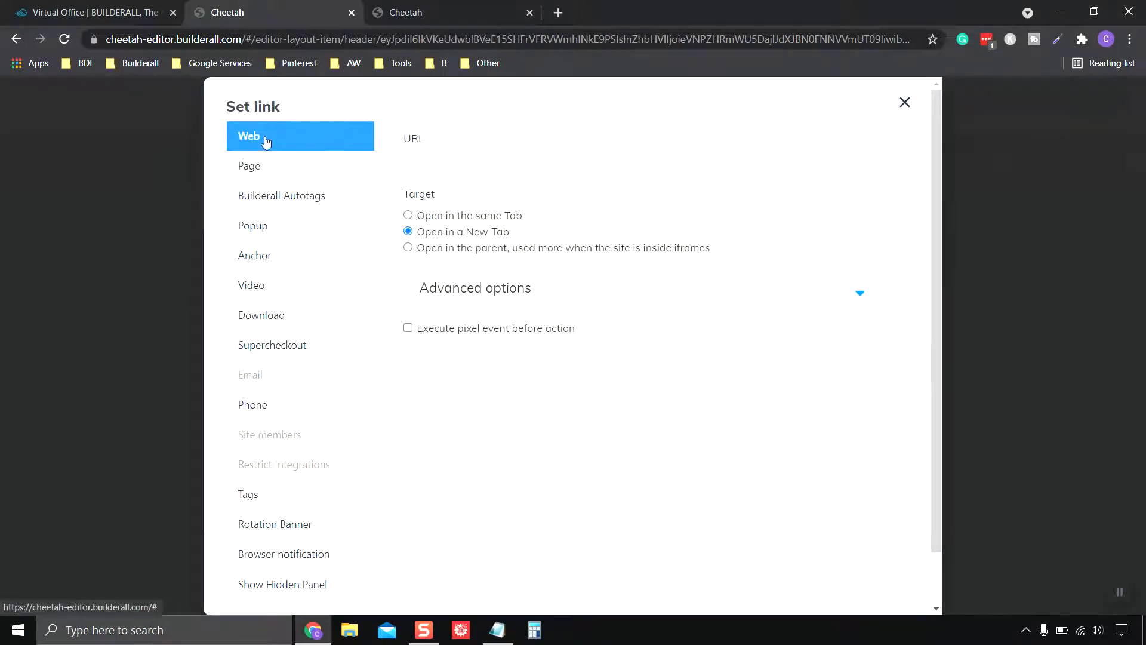
click(252, 169)
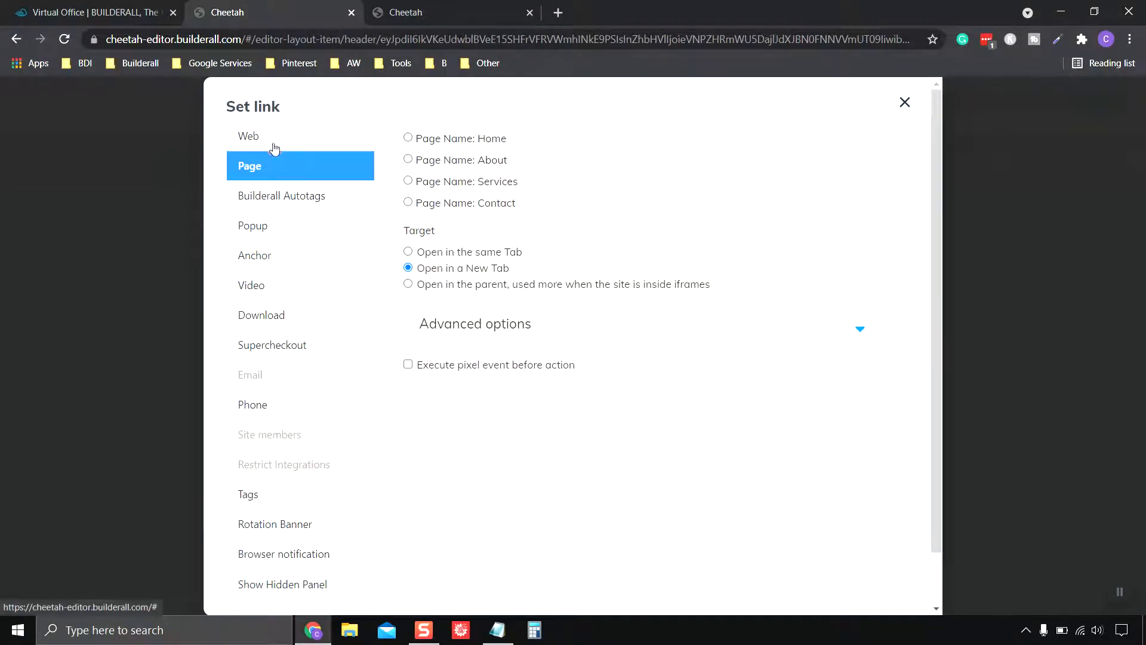
click(409, 139)
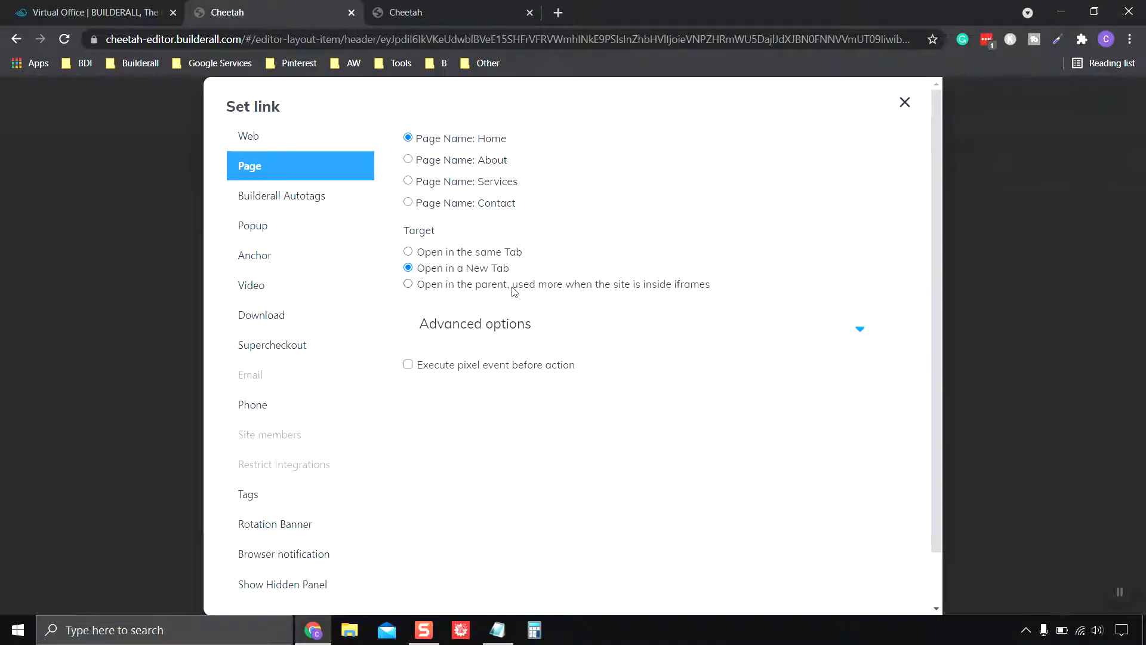
click(408, 251)
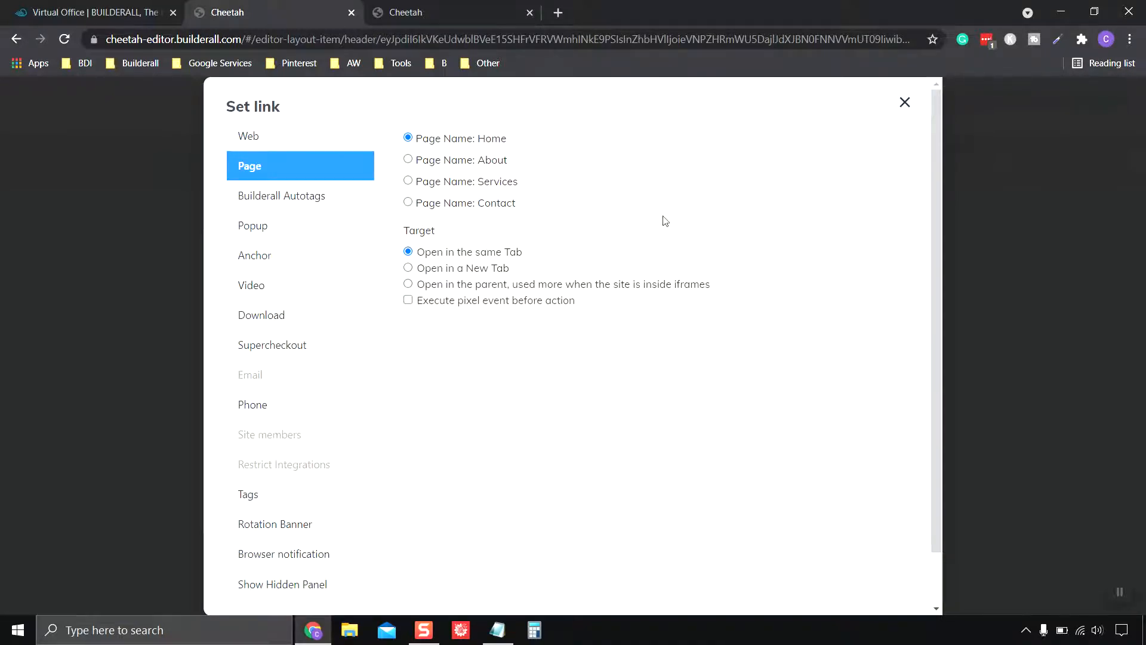
scroll(822, 450, down, 1)
click(857, 572)
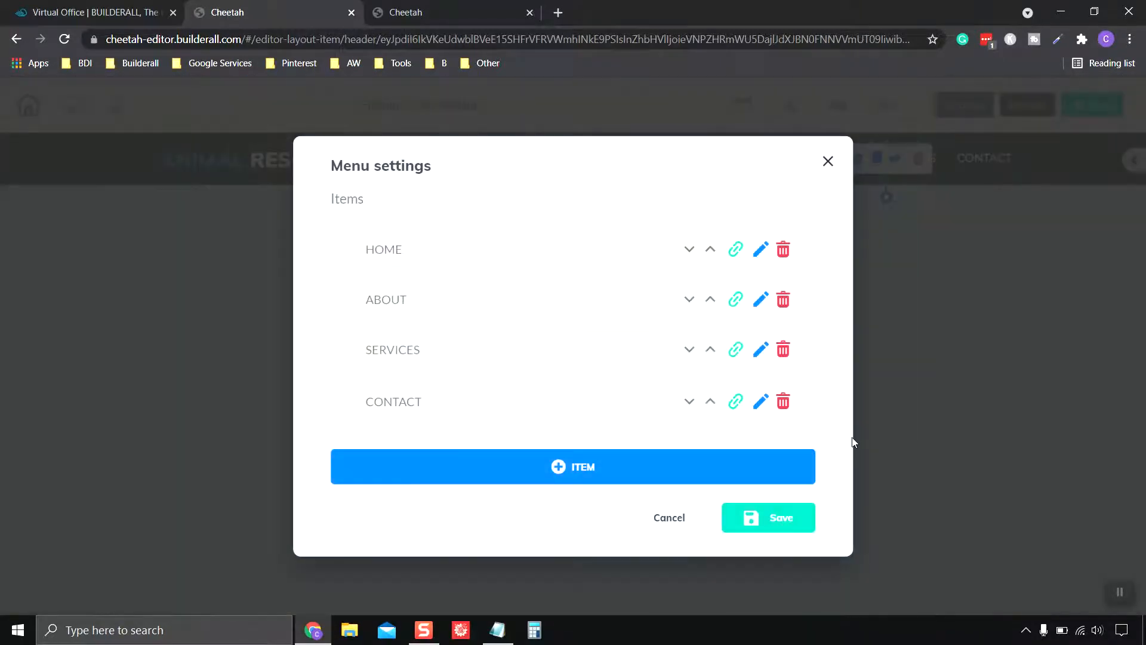
Link the ABOUT menu item to the About page, opening in the same tab
click(737, 303)
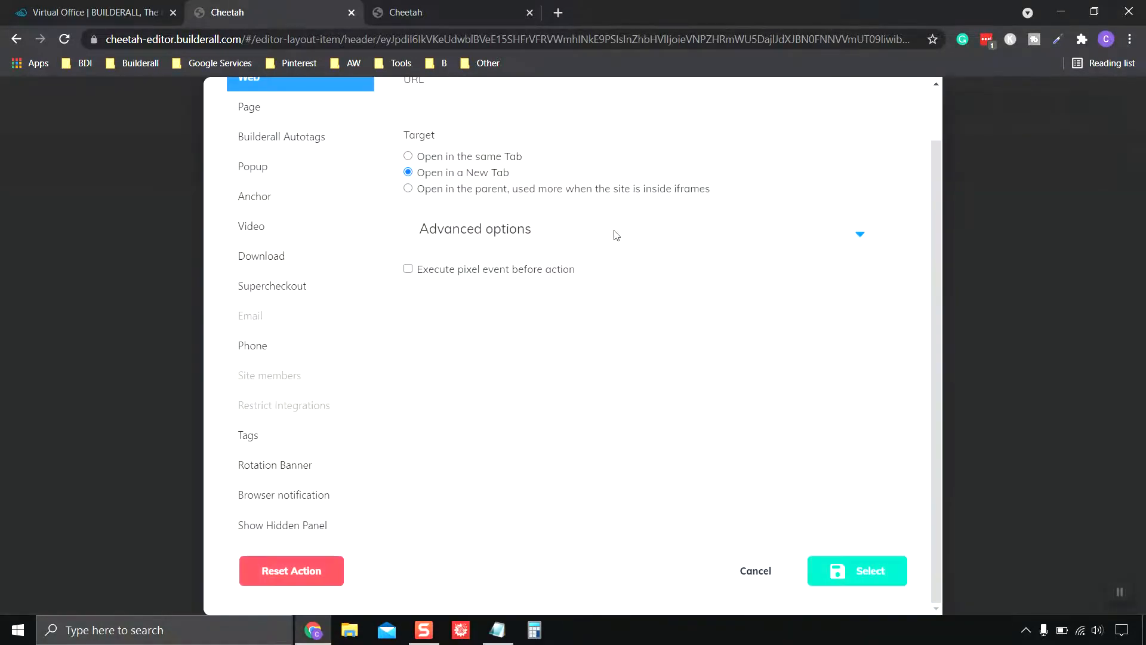
scroll(325, 243, up, 1)
click(254, 170)
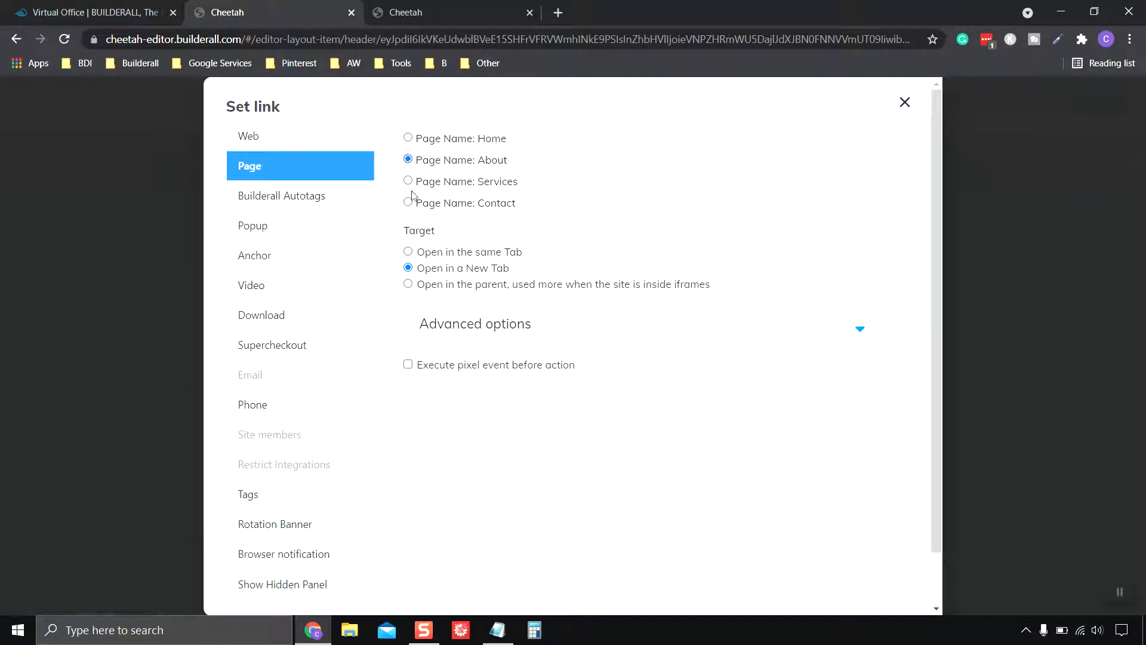
click(409, 252)
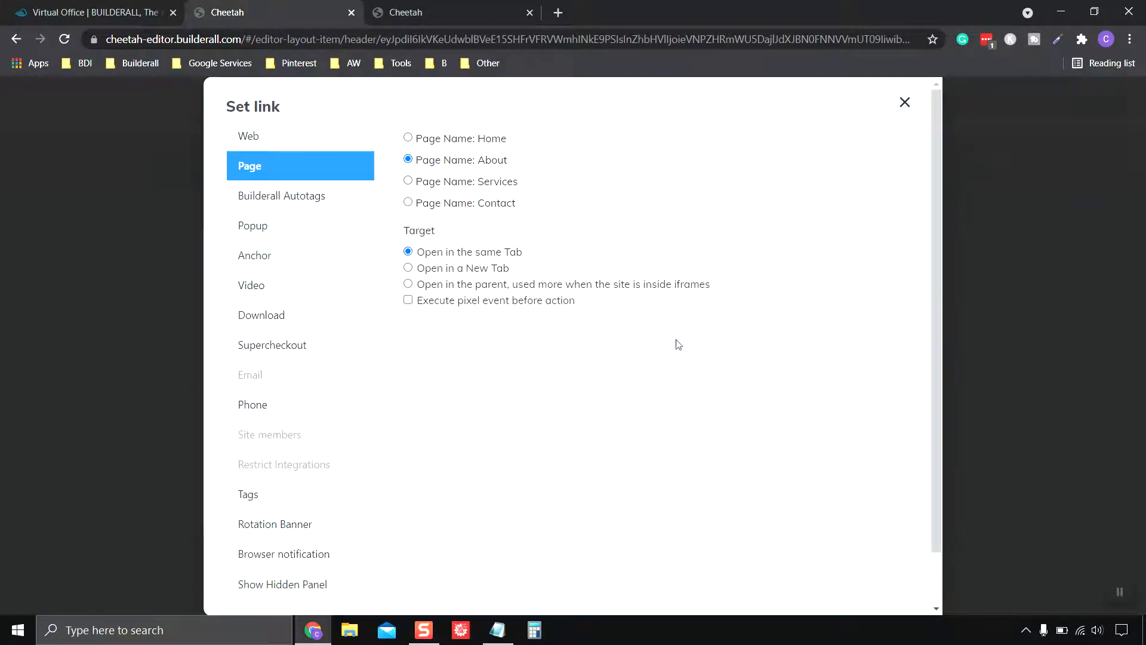
scroll(770, 456, down, 2)
click(865, 574)
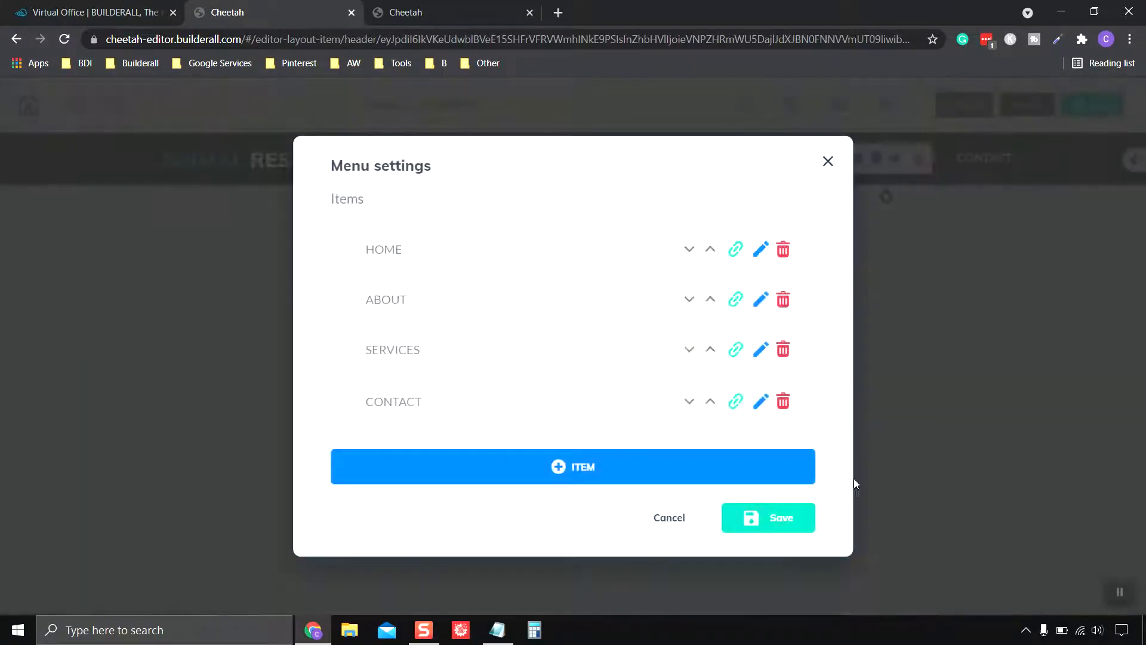
Link the SERVICES menu item to the Services page, opening in the same tab
click(736, 349)
scroll(507, 325, up, 1)
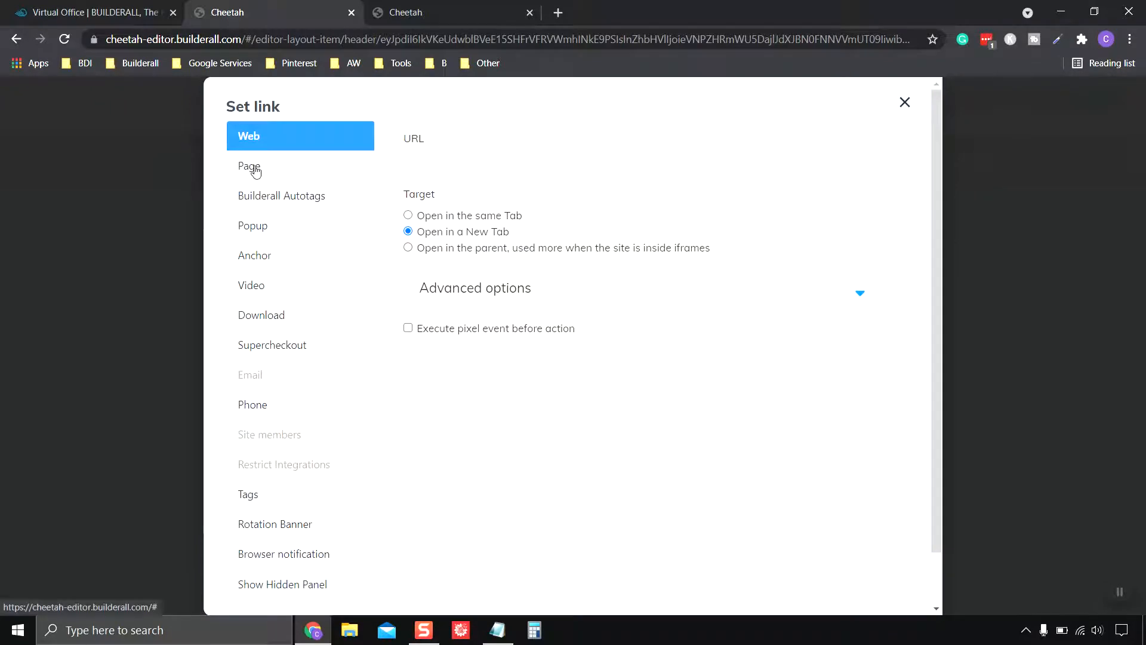
click(256, 171)
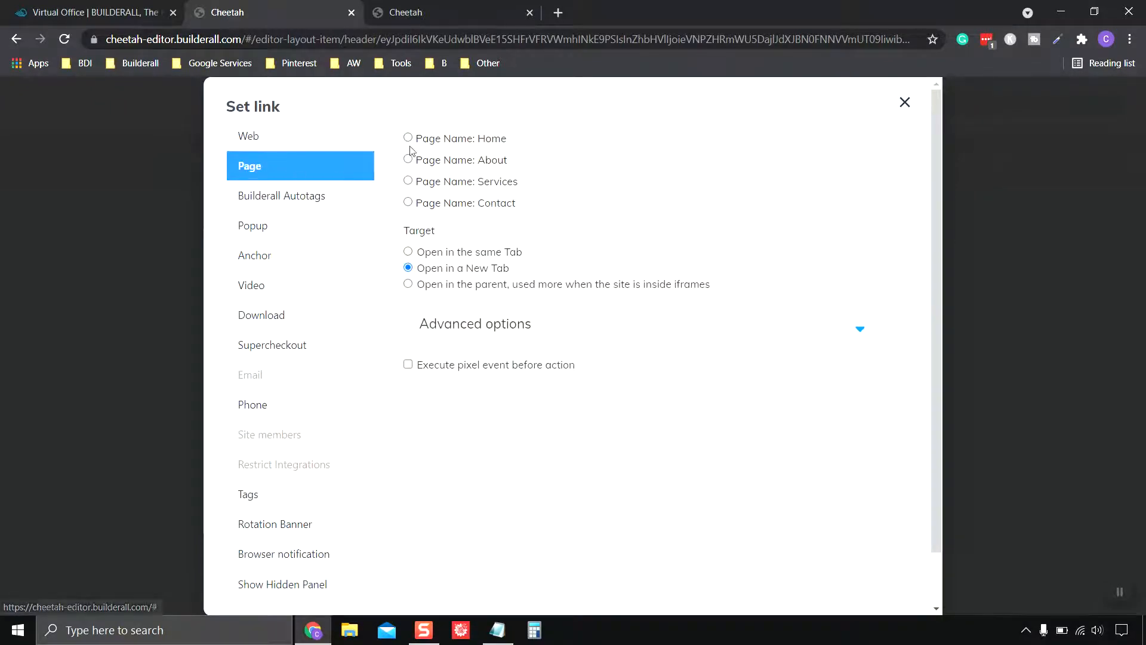
click(409, 181)
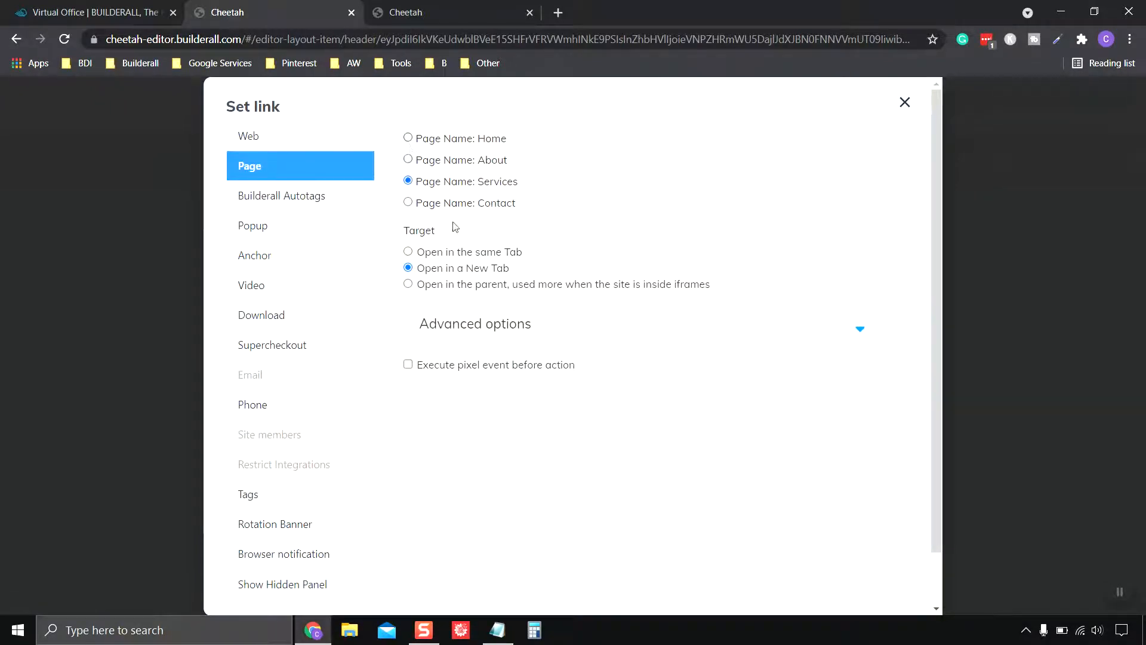
click(409, 252)
scroll(704, 396, down, 1)
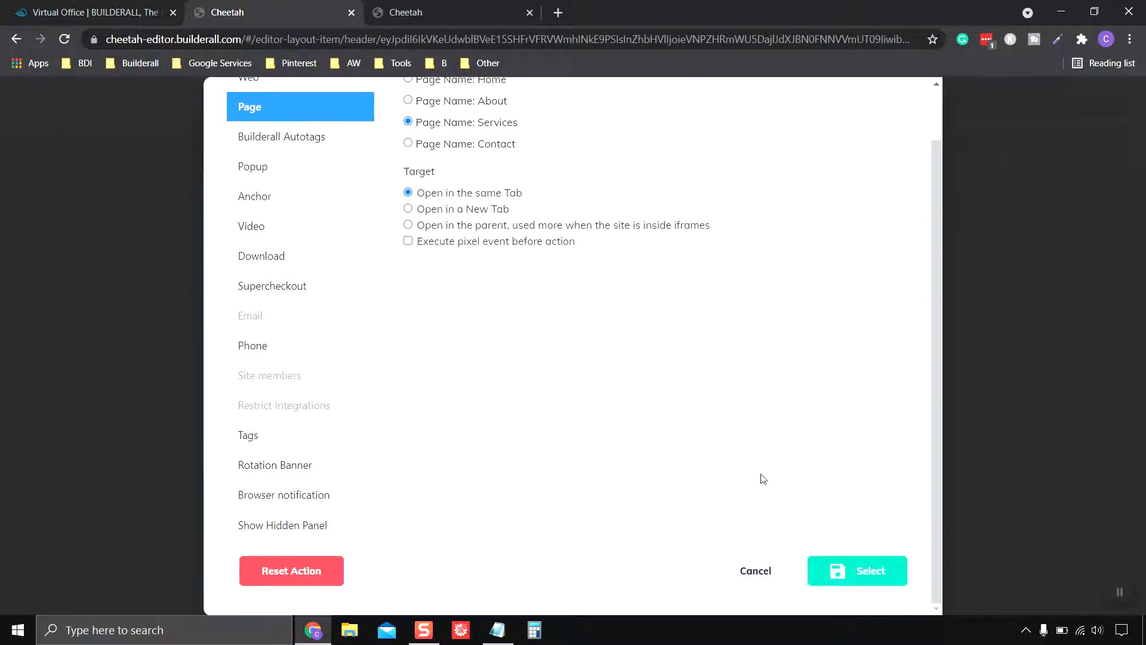
click(873, 582)
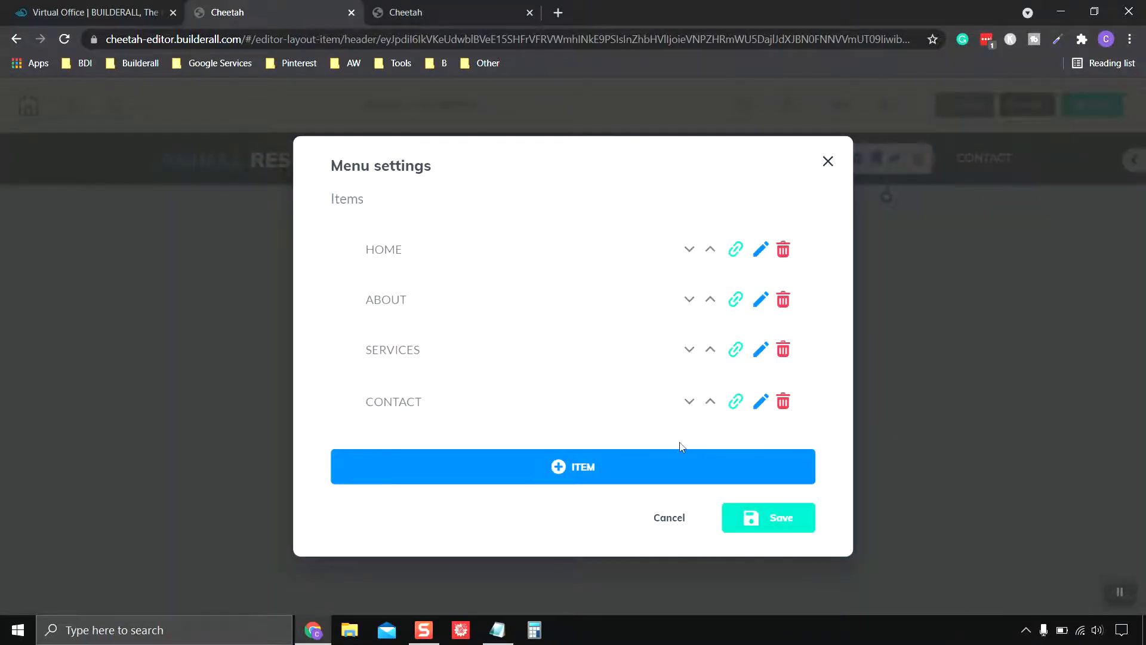
Link the CONTACT menu item to the Contact page in the same tab, and save the menu settings
click(736, 402)
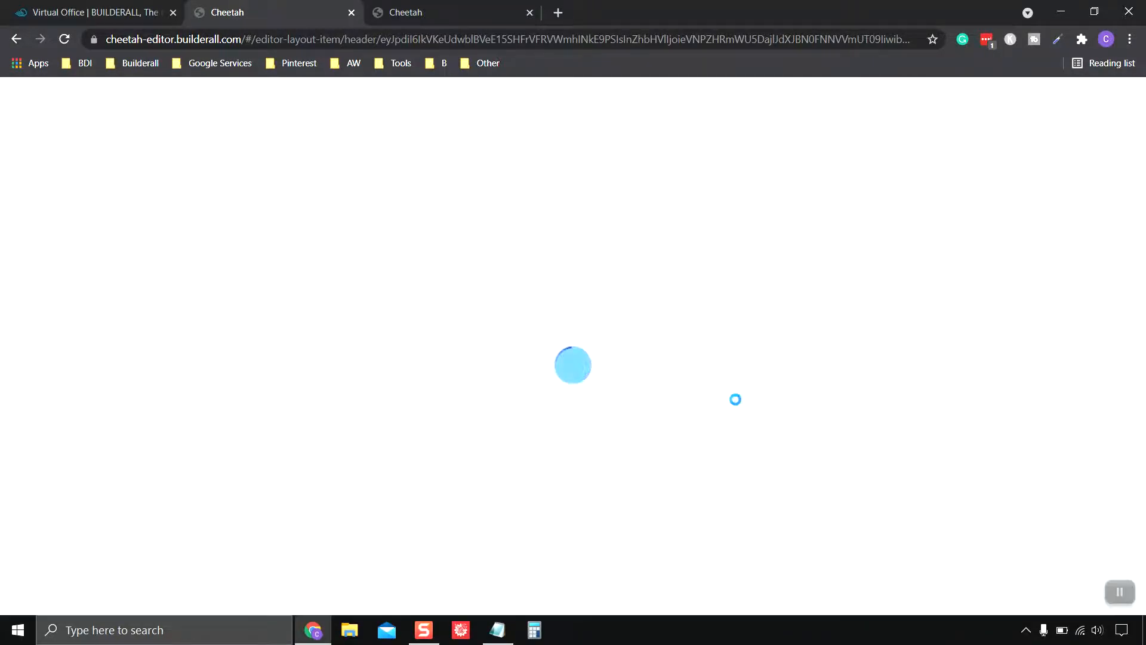
scroll(358, 226, up, 1)
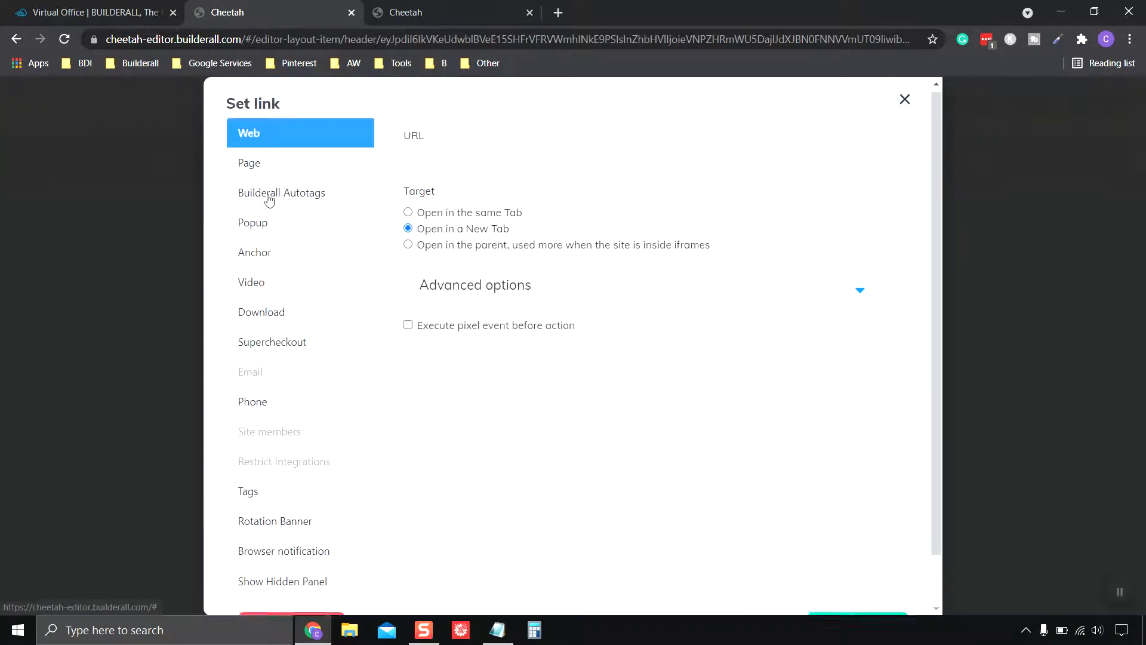
click(249, 168)
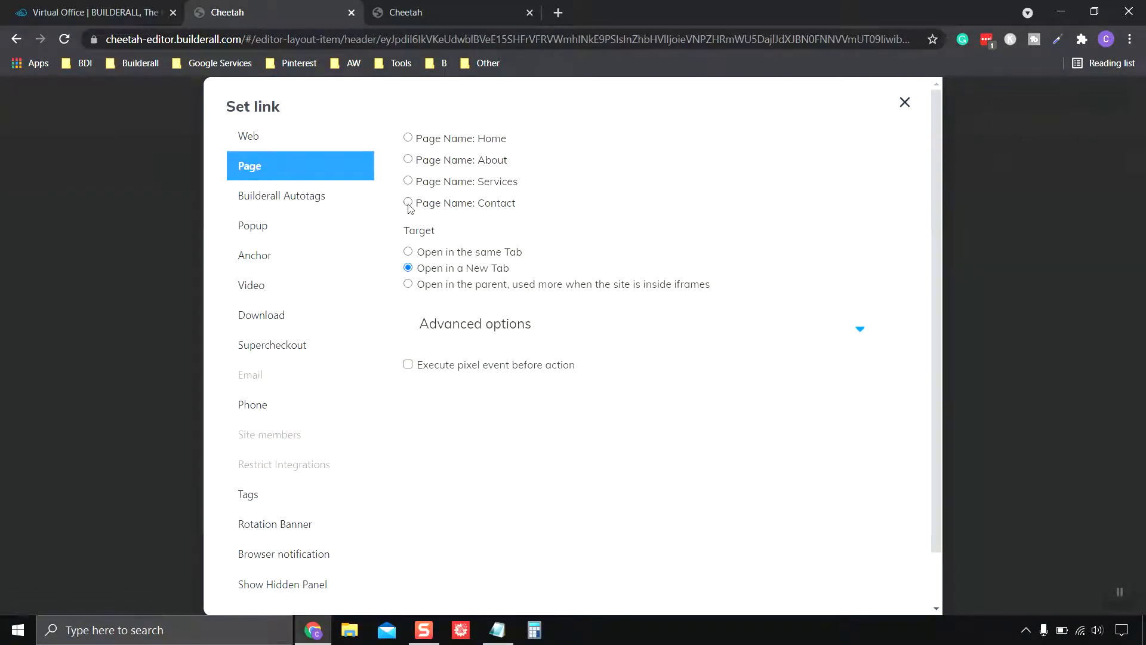
click(407, 252)
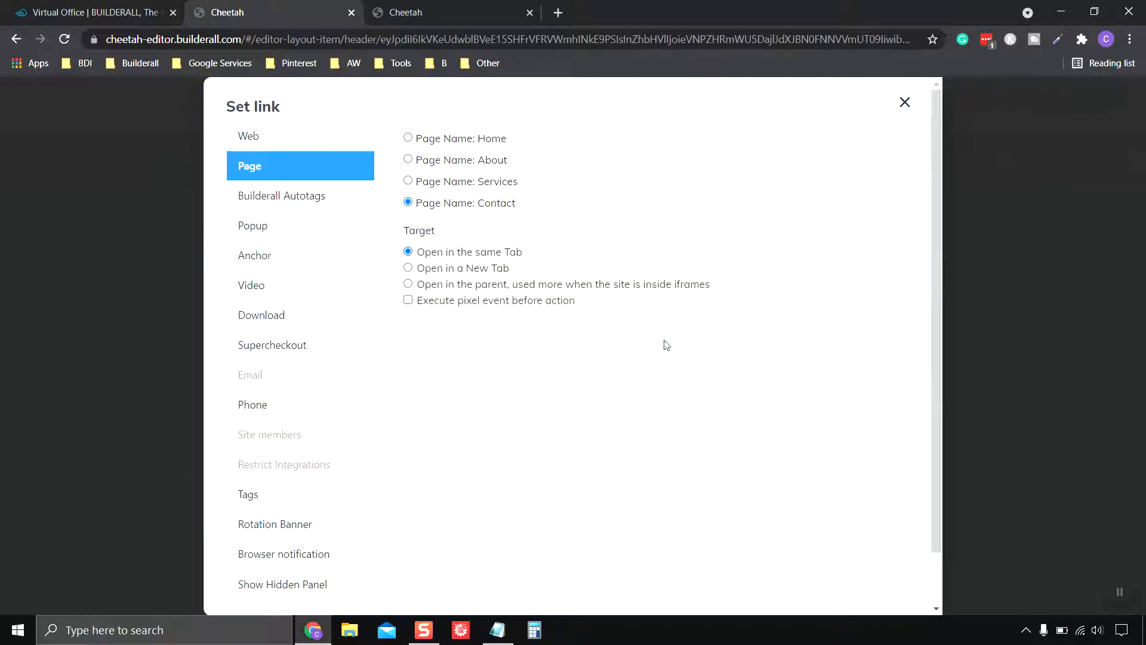
scroll(742, 366, down, 2)
click(865, 574)
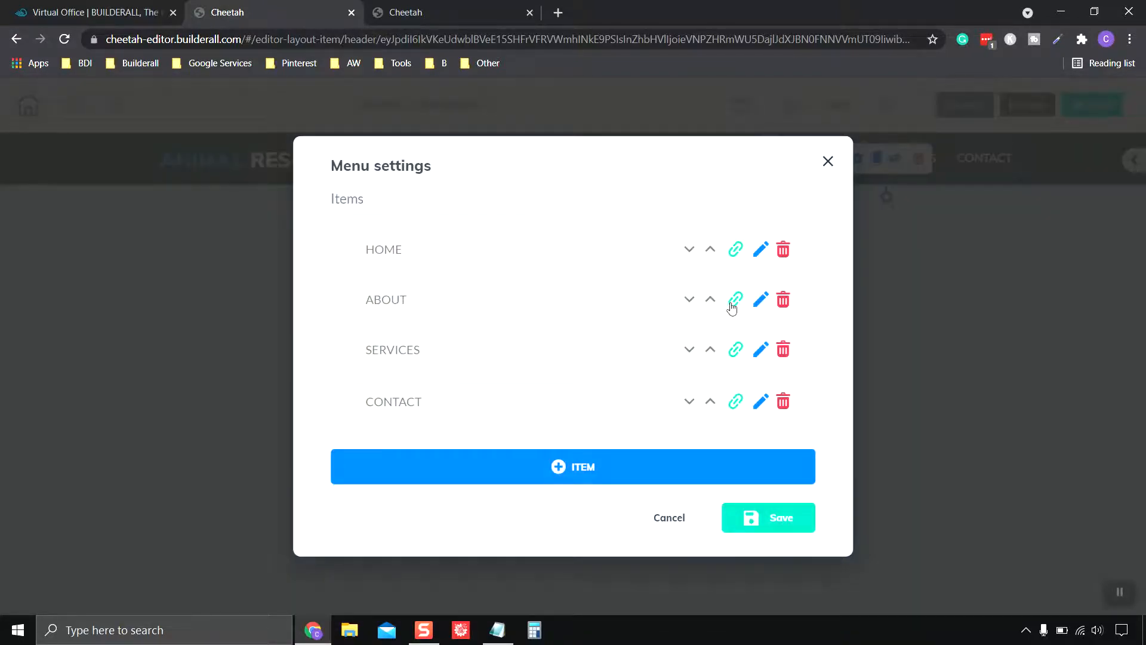
click(793, 529)
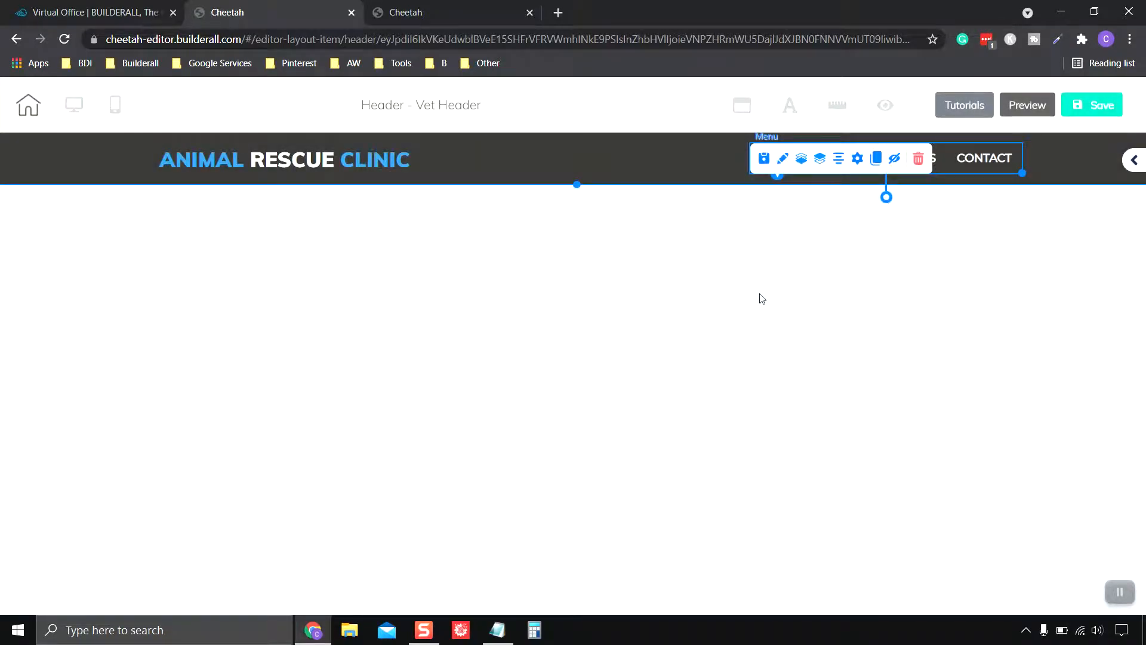
Save the Vet Header and close its editor tab
click(1100, 112)
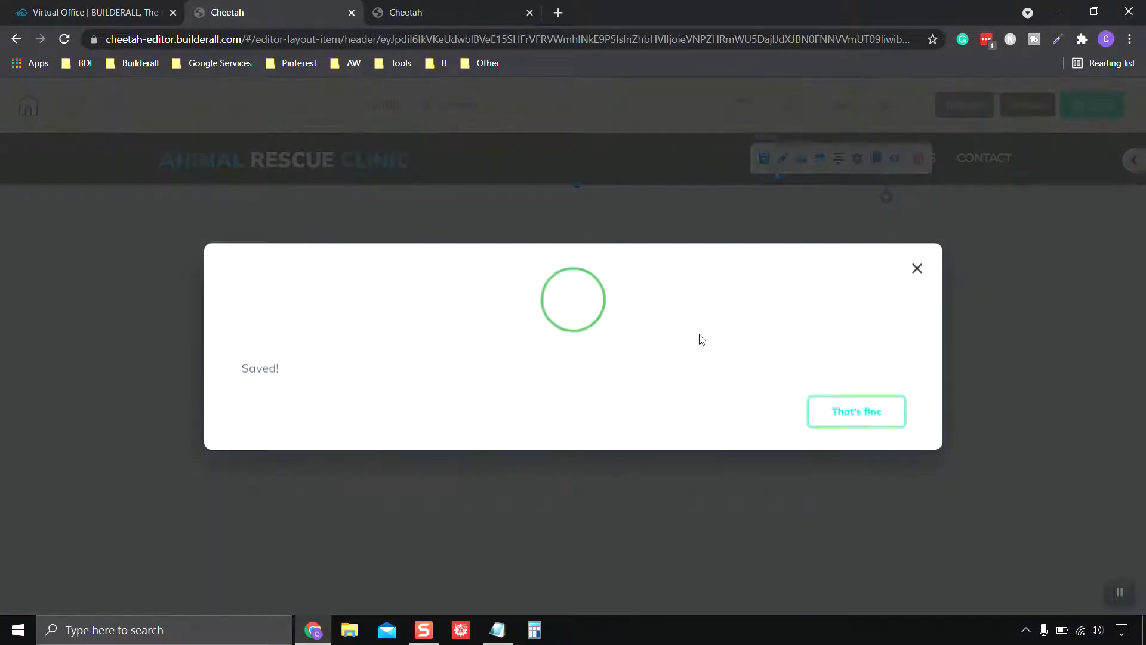
click(857, 411)
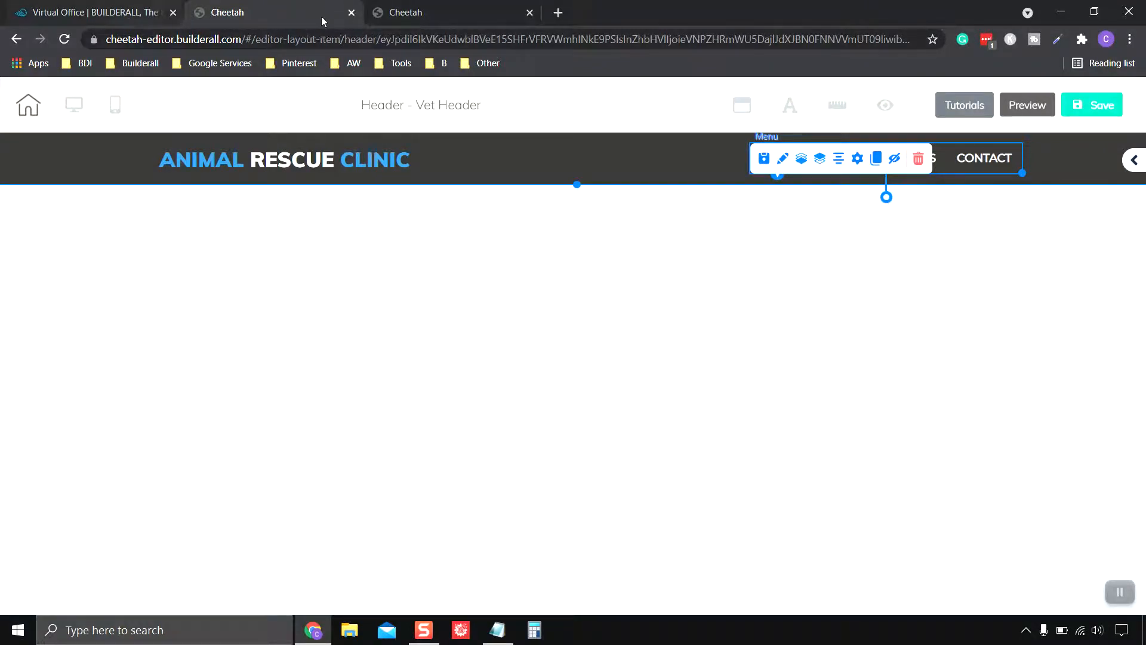
click(351, 12)
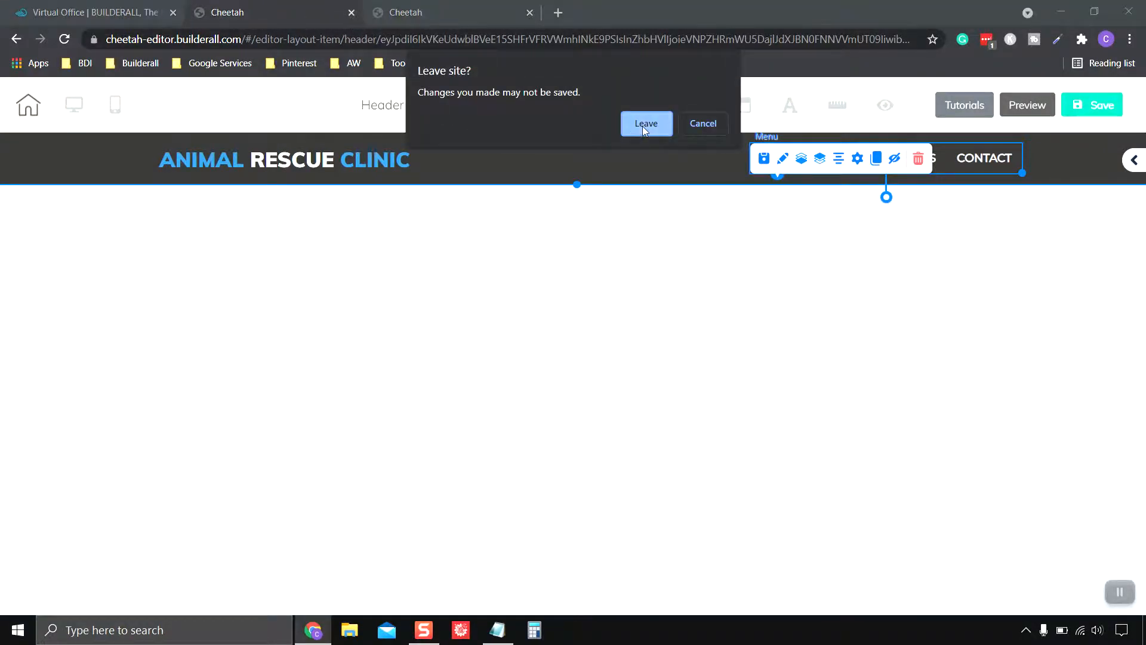
click(645, 124)
Launch the Cheetah Website Builder from the Builderall office and open the Animal Rescue Clinic site for editing
click(114, 10)
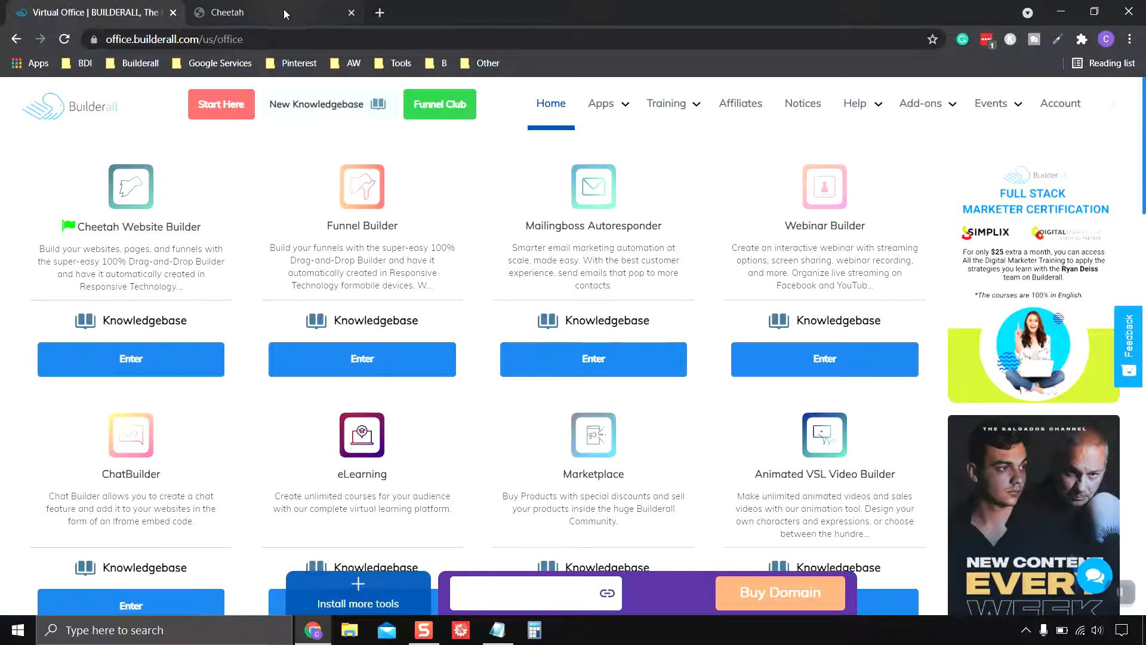
click(137, 361)
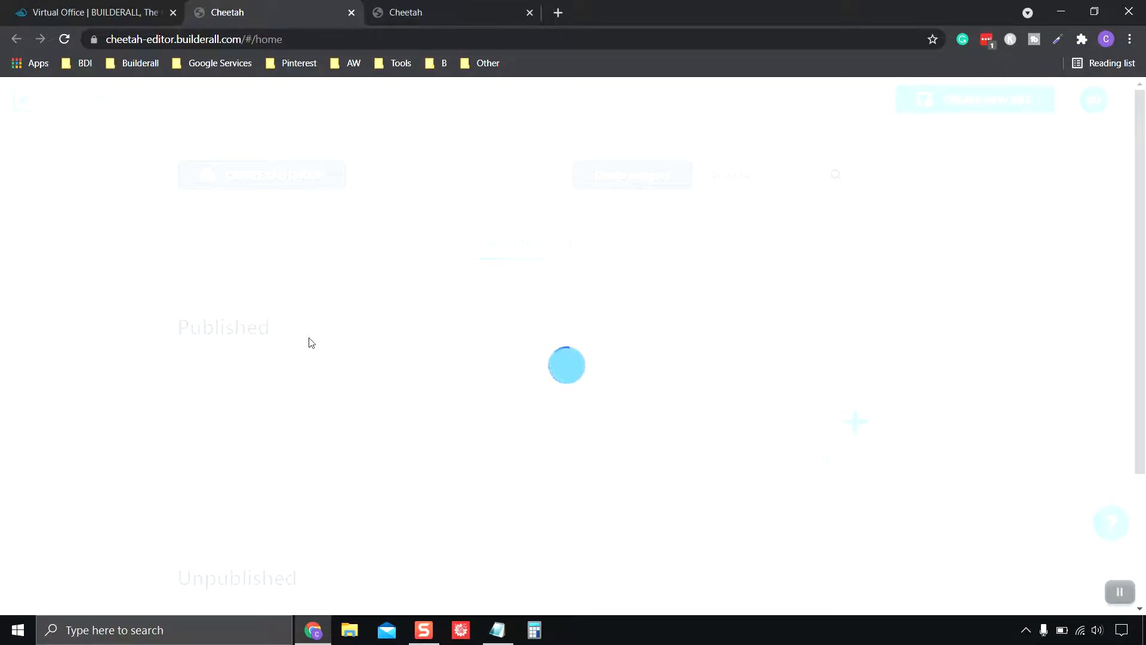
scroll(310, 341, down, 2)
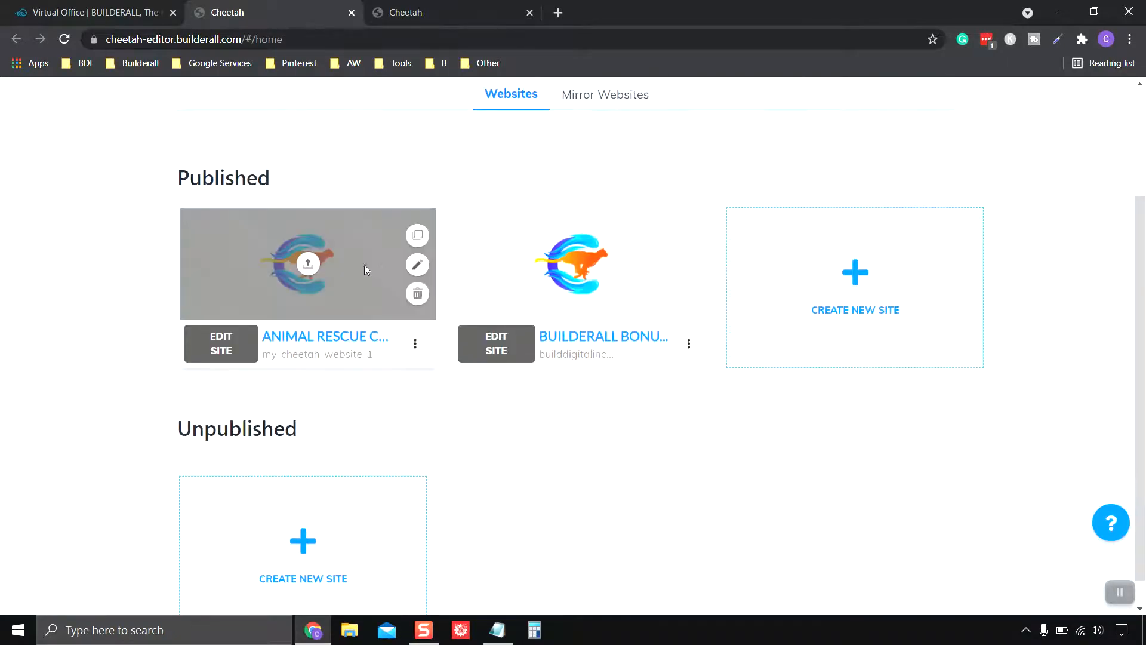
click(221, 346)
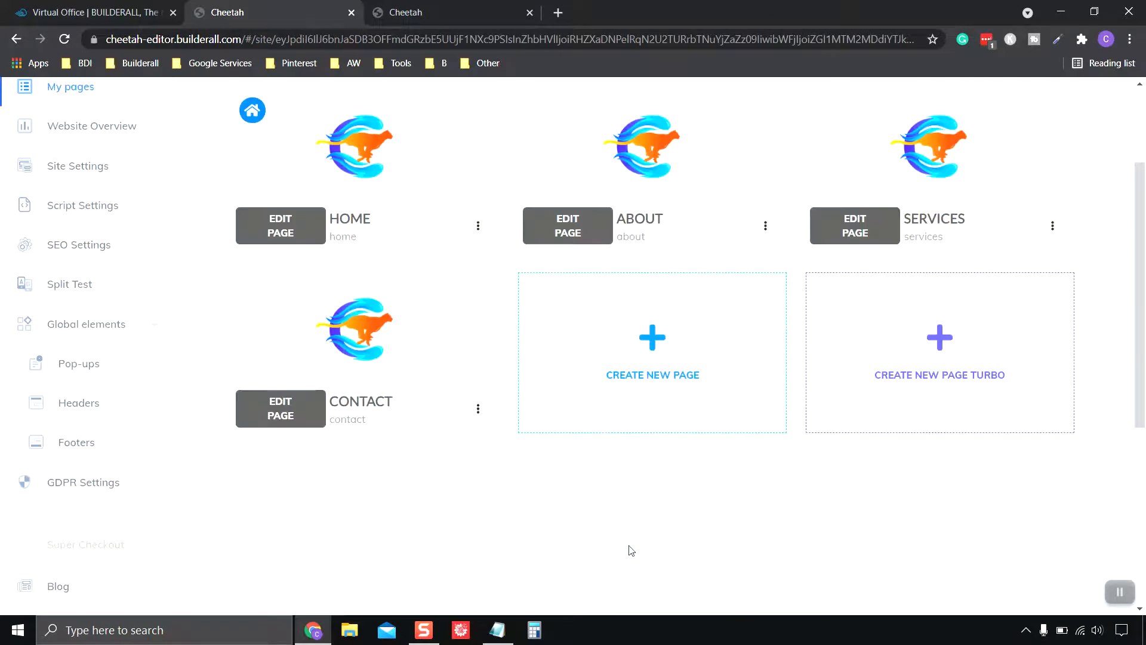
Open the settings of the site's Home page
scroll(631, 550, up, 1)
scroll(631, 549, up, 1)
scroll(630, 546, down, 1)
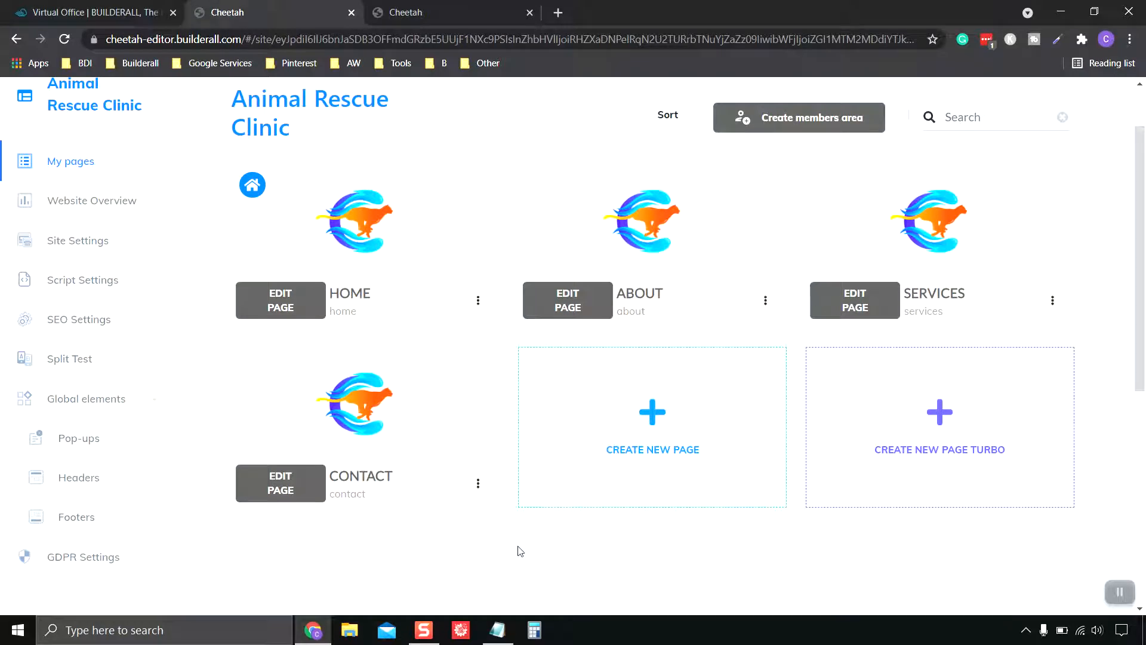
click(478, 303)
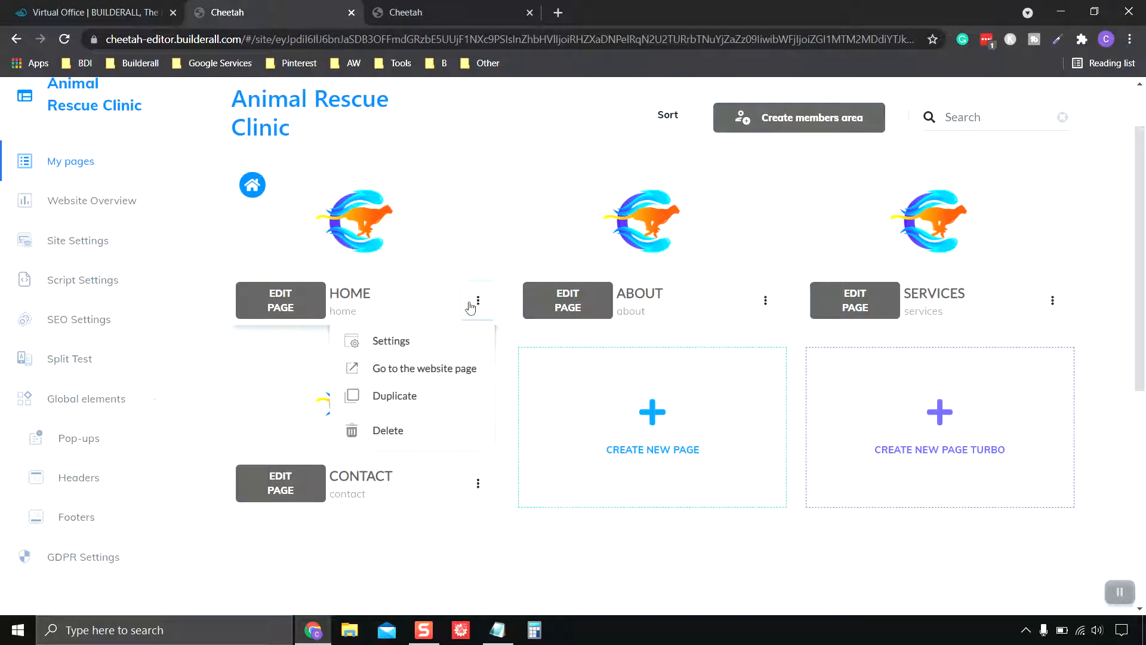
click(394, 339)
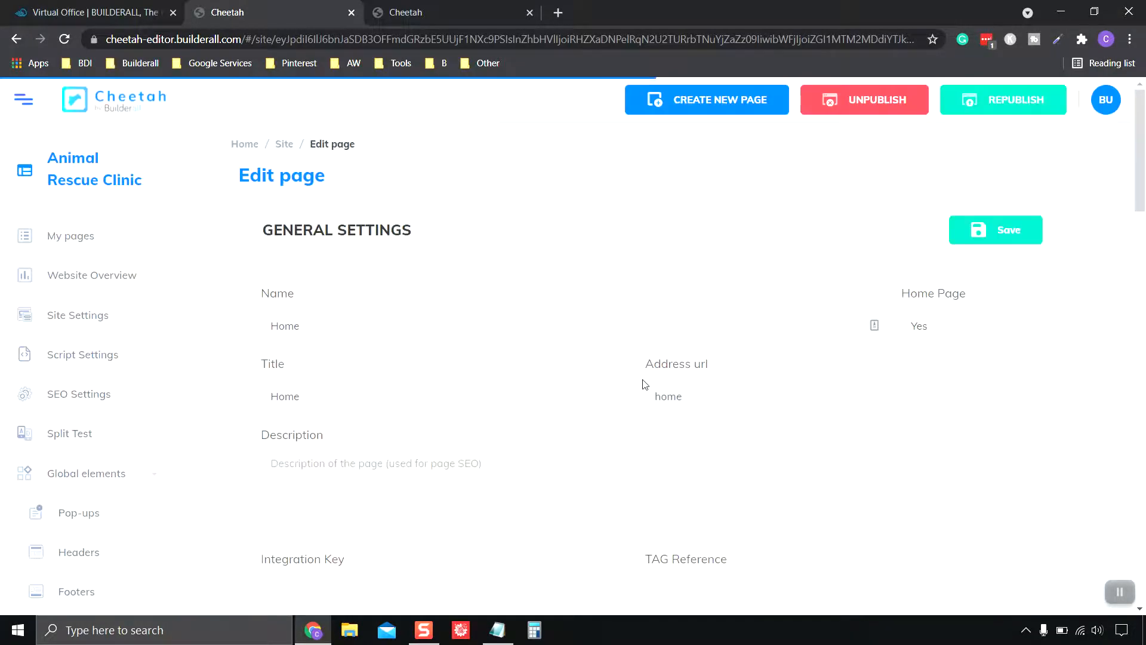
Assign the Vet Header to the Home page for both desktop and mobile, and save the page settings
scroll(561, 377, down, 20)
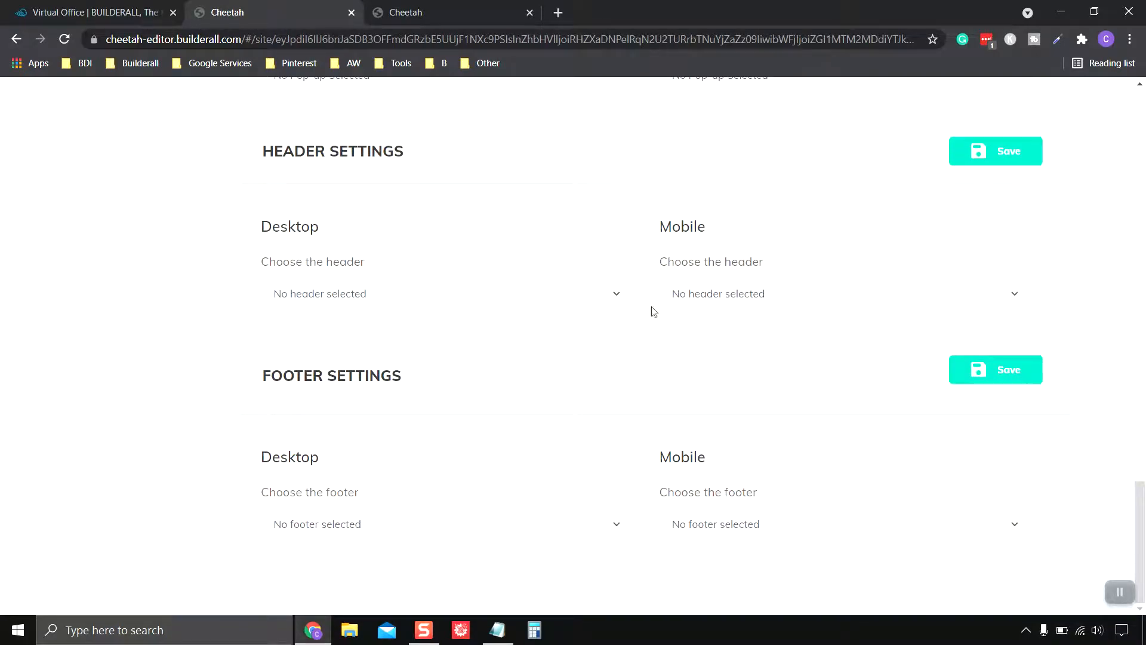
click(434, 299)
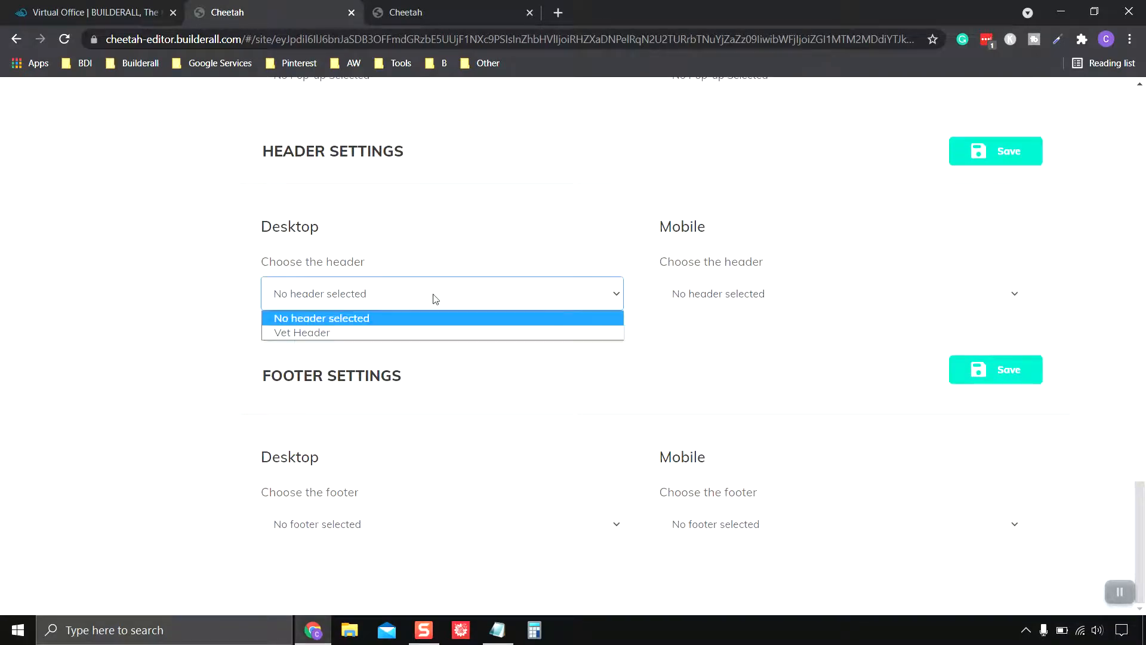
click(308, 334)
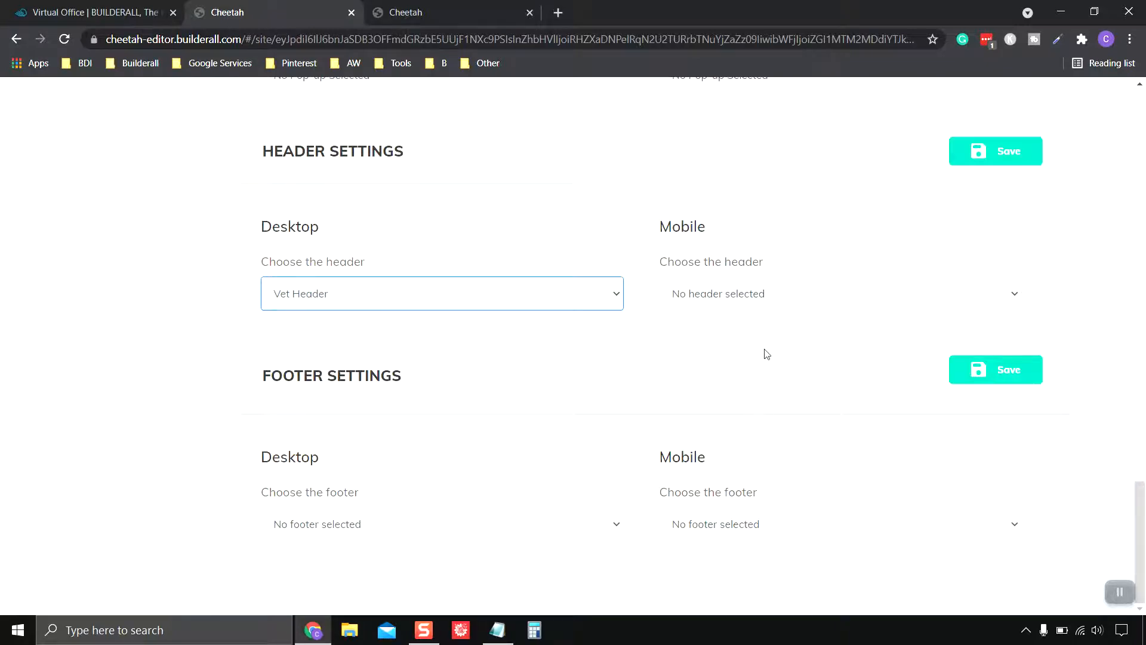
click(755, 301)
click(734, 330)
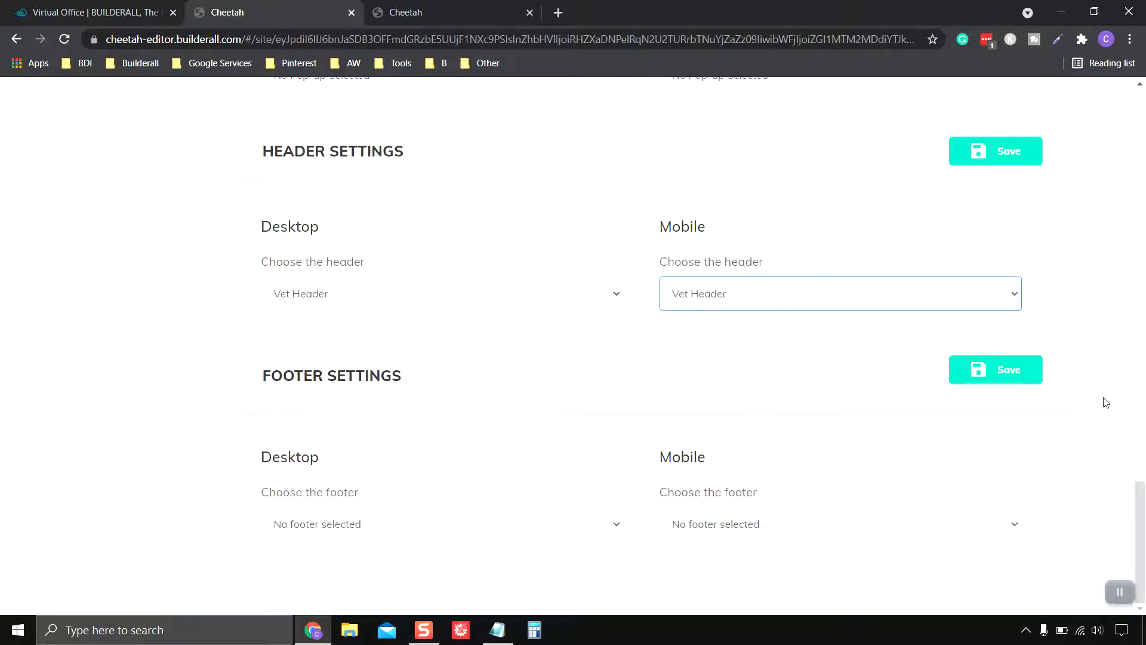
click(1006, 374)
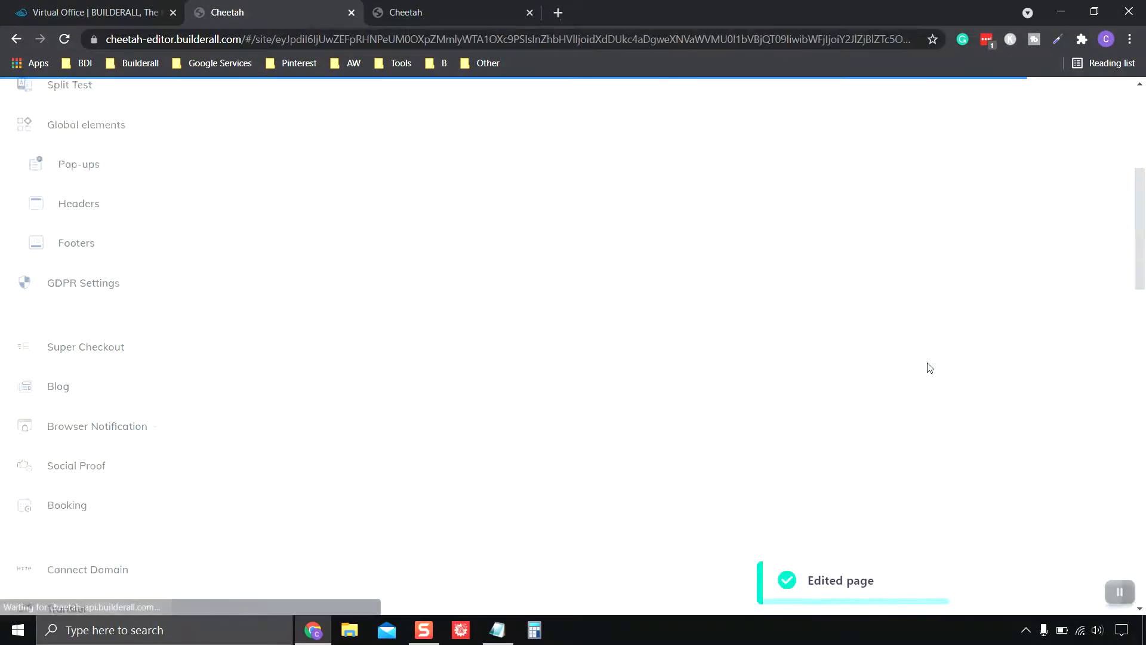
In the About page's settings, choose Vet Header as the desktop and mobile header, and save
scroll(776, 358, down, 1)
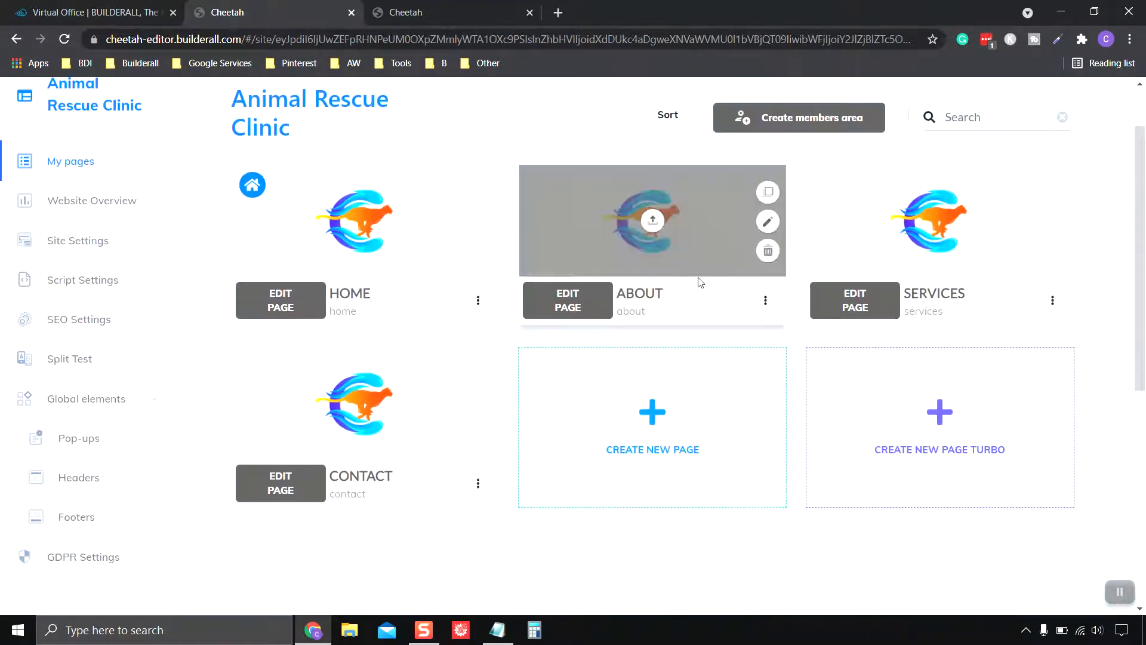
click(765, 300)
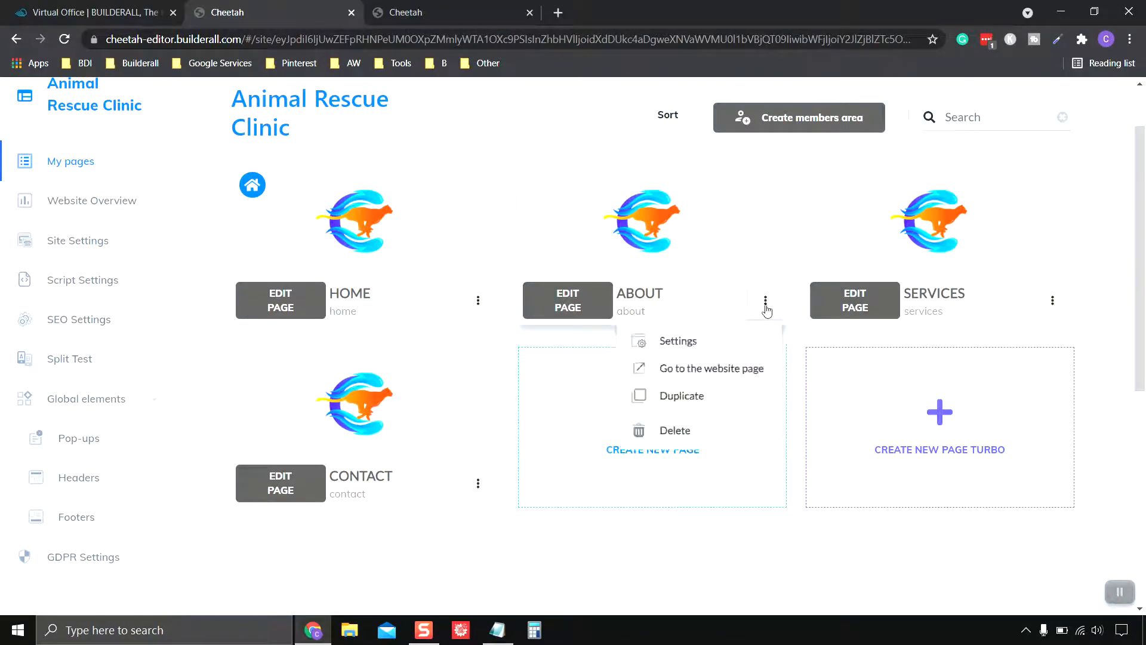
click(681, 342)
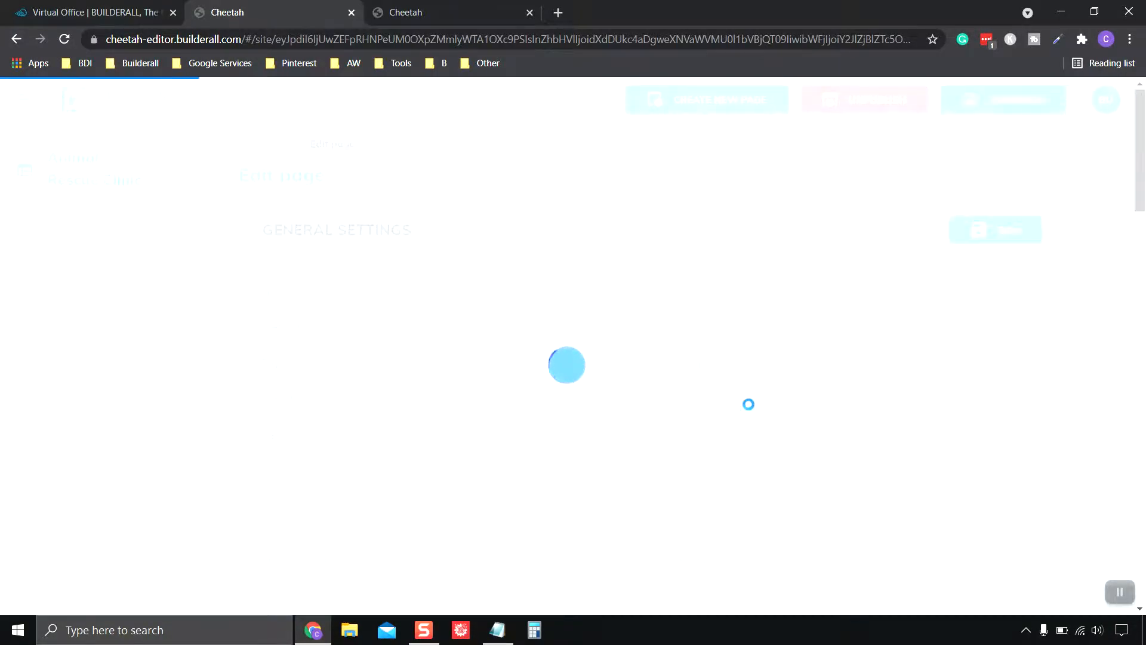
scroll(670, 370, down, 5)
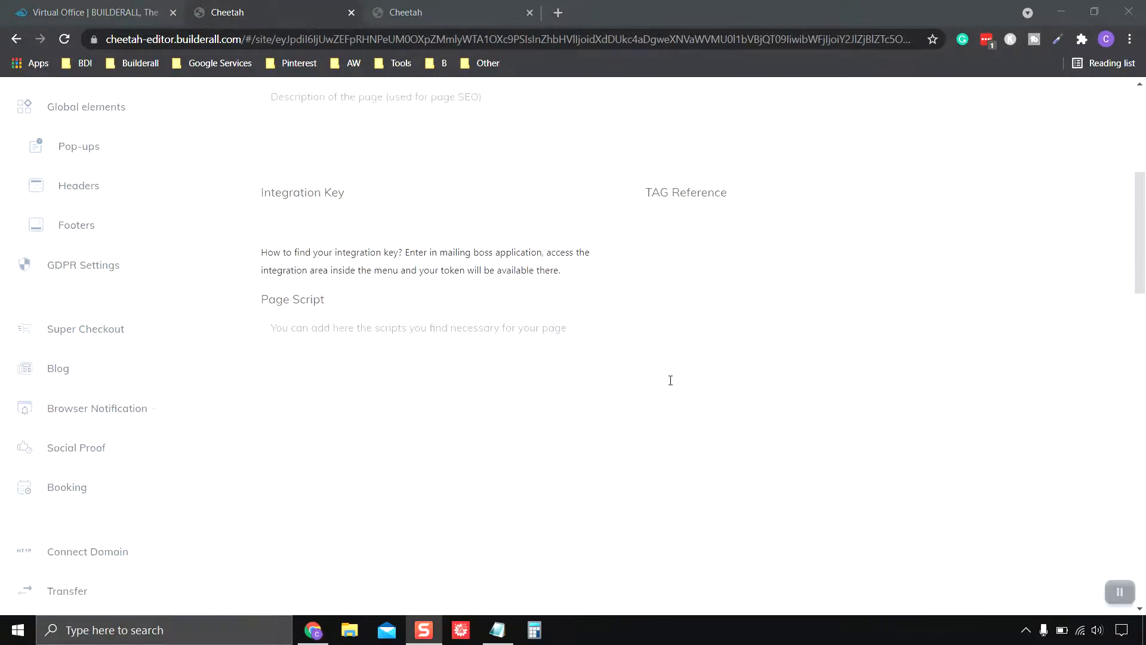
scroll(670, 380, down, 20)
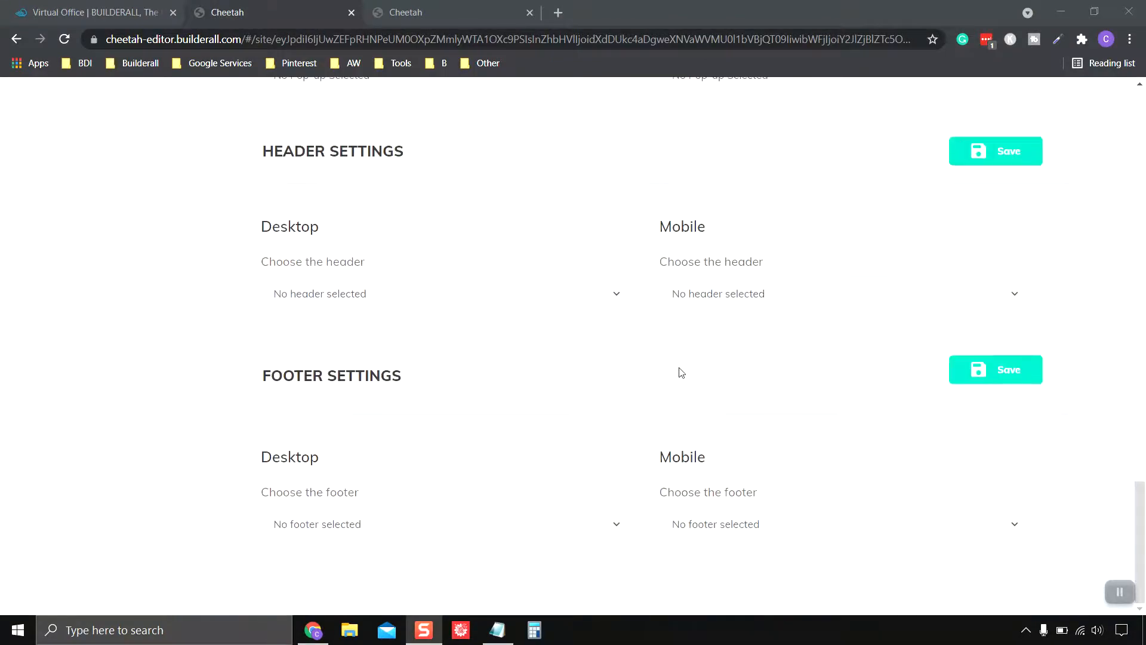
click(376, 301)
click(346, 330)
click(725, 295)
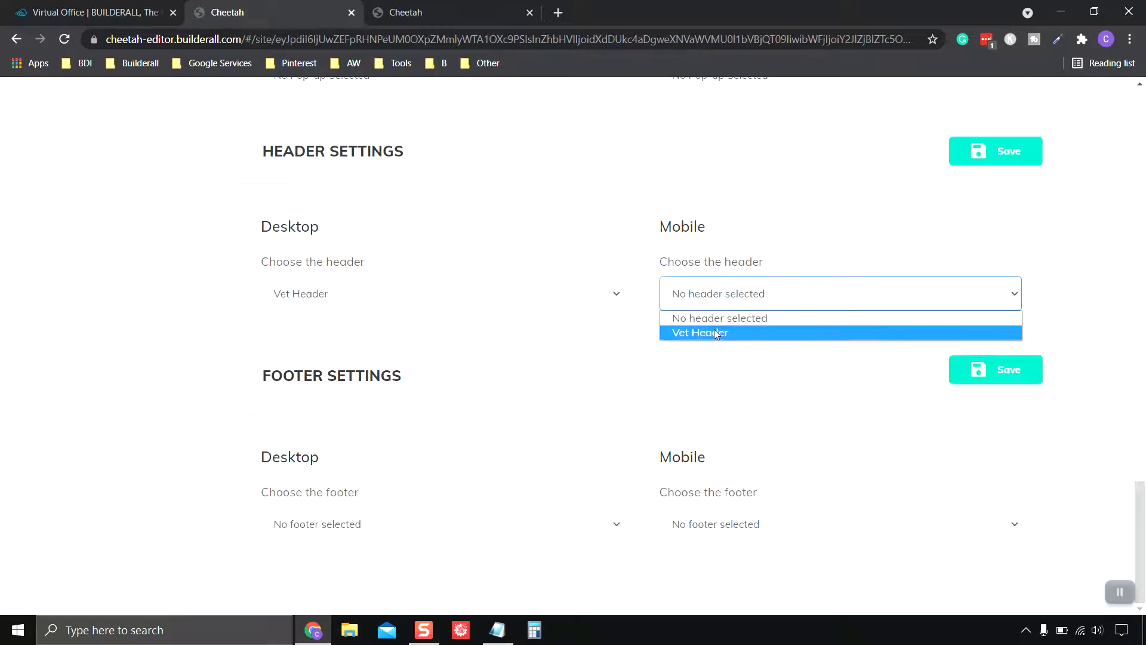
click(715, 330)
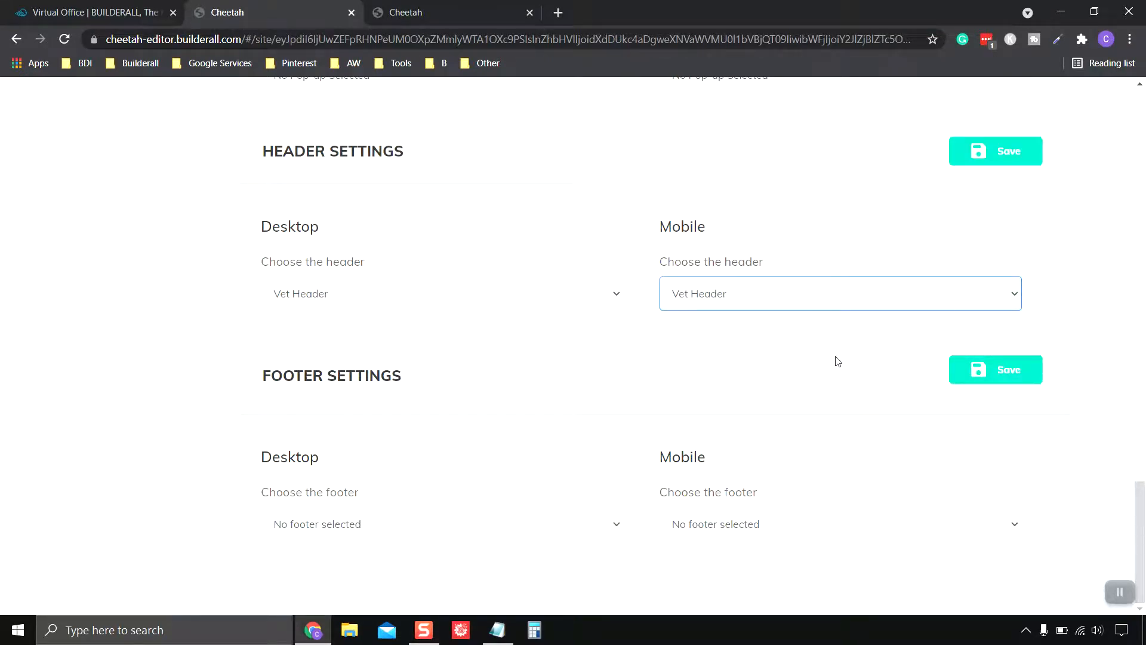
click(1017, 386)
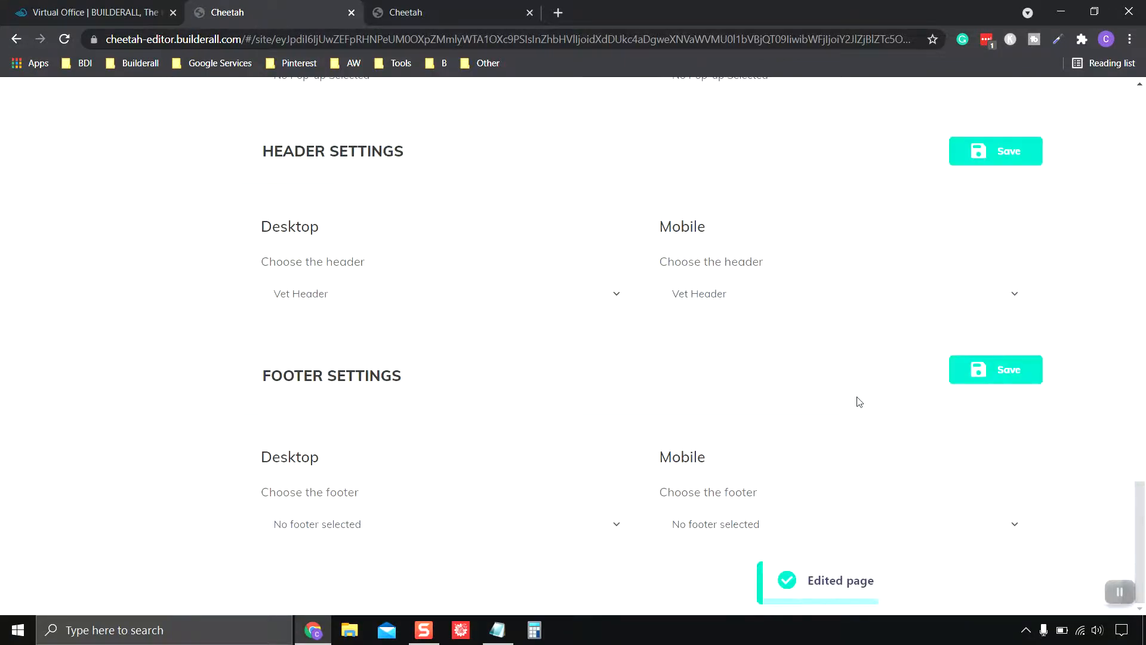
In the Services page's settings, choose Vet Header as the desktop and mobile header, and save
scroll(858, 401, down, 1)
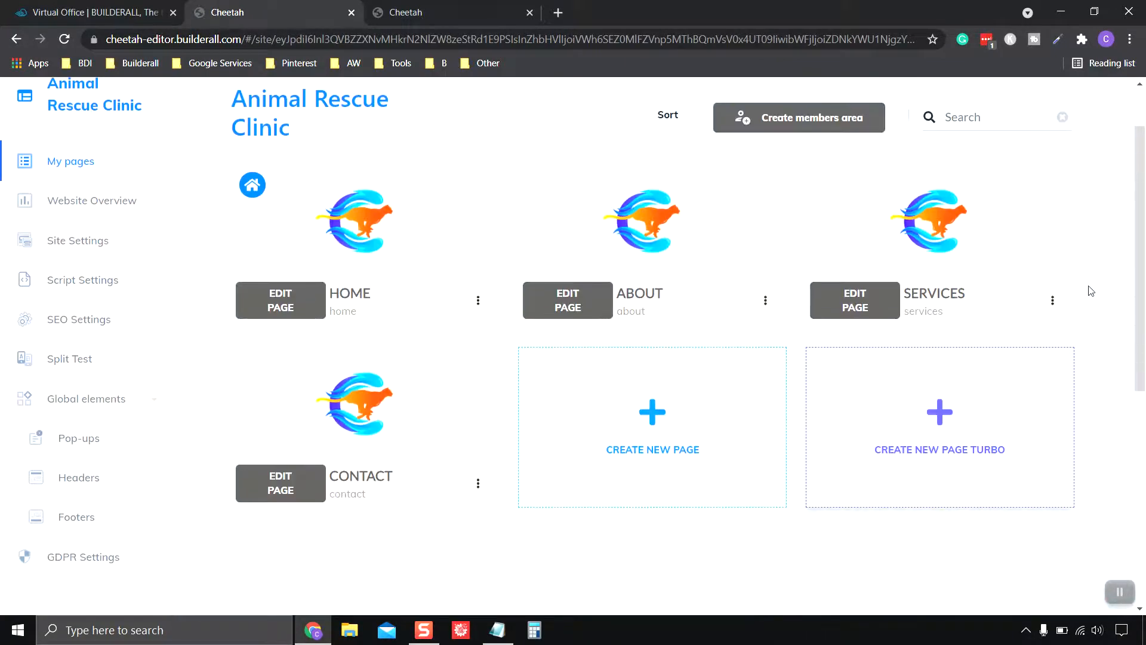
click(1052, 300)
click(949, 347)
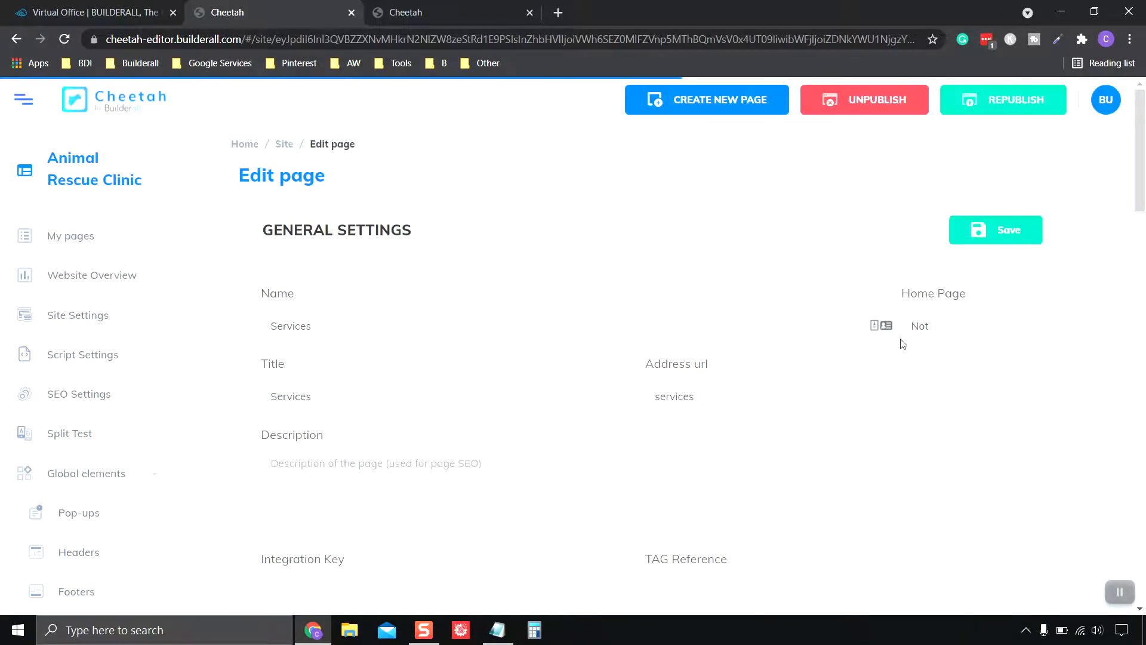
scroll(685, 346, down, 10)
scroll(684, 342, down, 12)
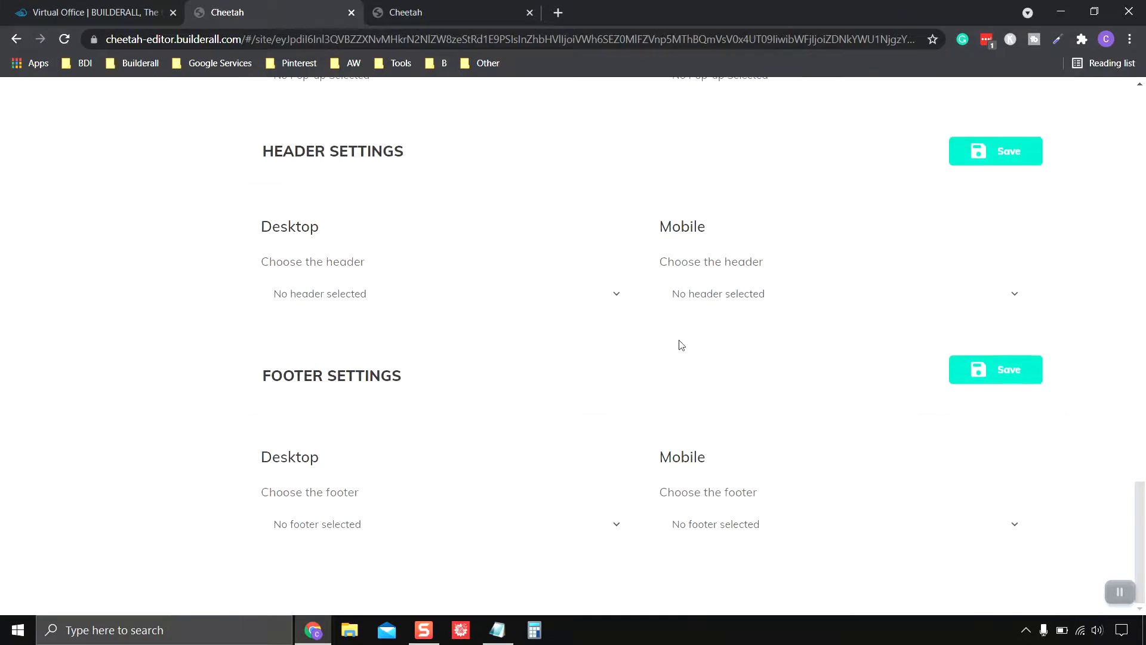
click(350, 293)
click(330, 334)
click(739, 293)
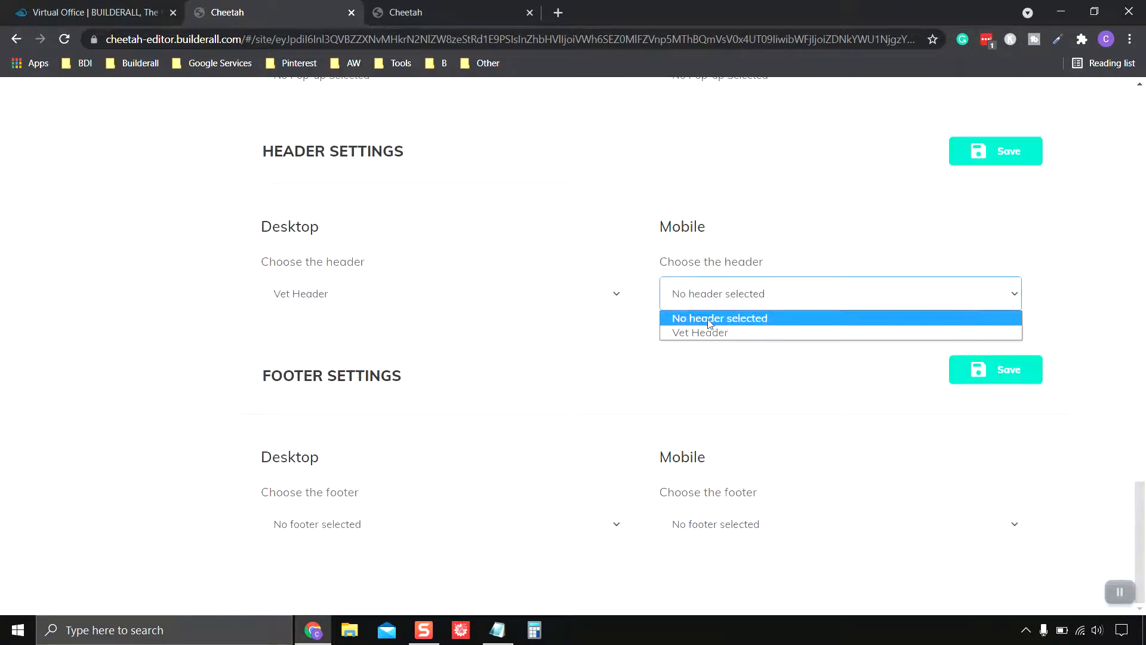
click(703, 332)
click(998, 371)
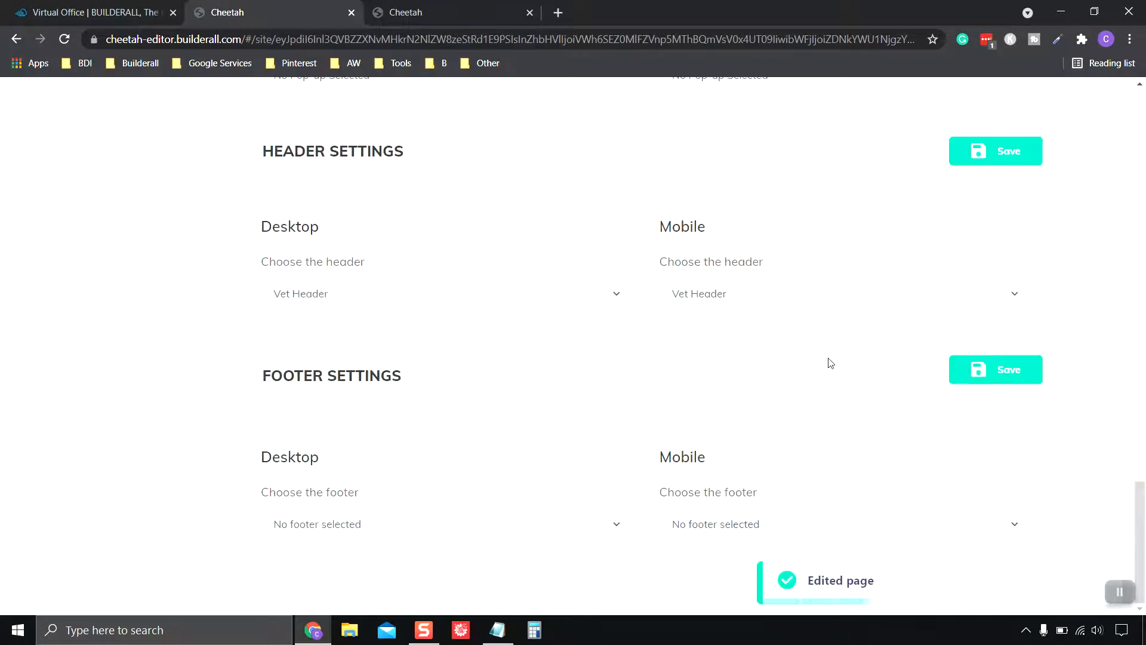
In the Contact page's settings, choose Vet Header as the desktop and mobile header, and save
scroll(507, 340, down, 4)
scroll(474, 405, up, 1)
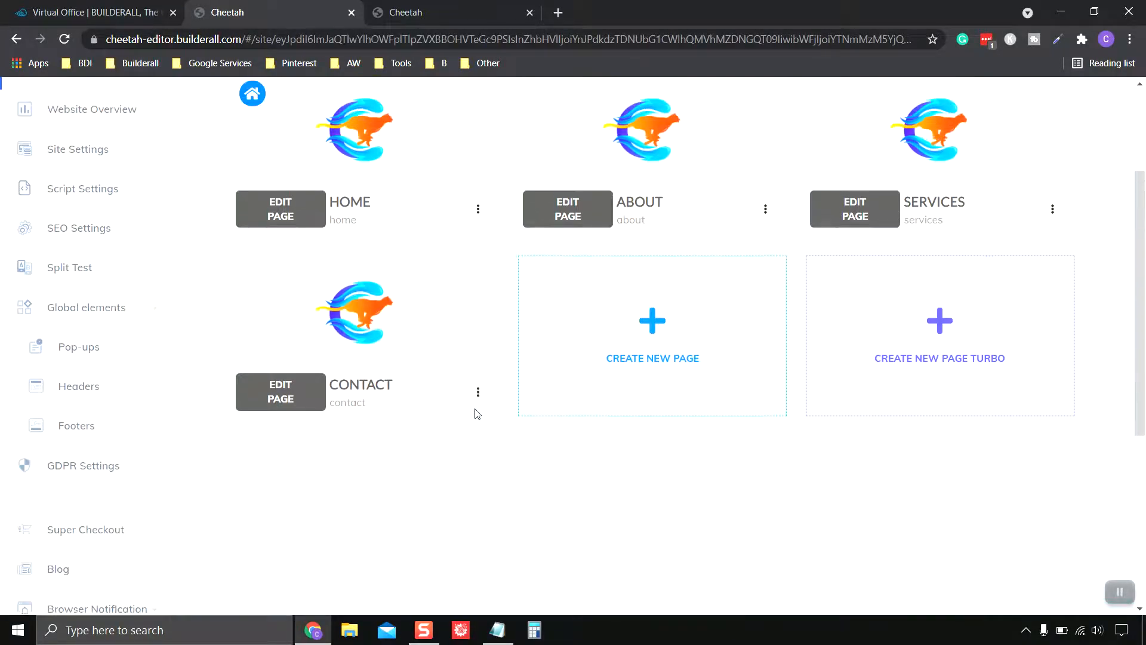
click(477, 408)
click(389, 450)
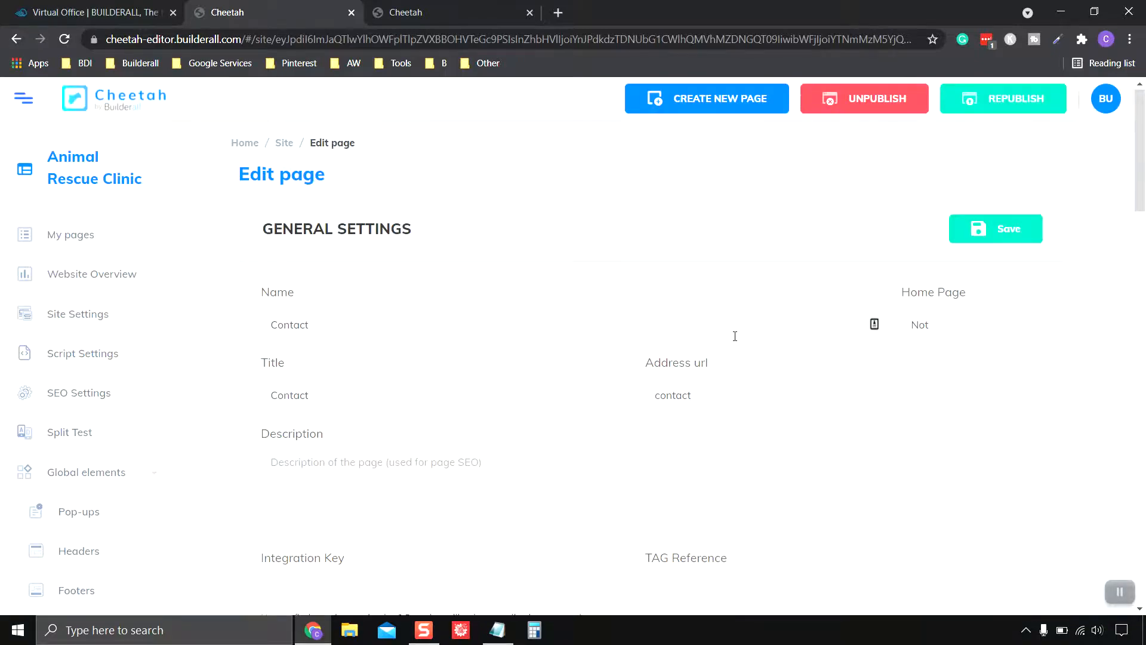
scroll(733, 336, down, 12)
scroll(735, 342, down, 10)
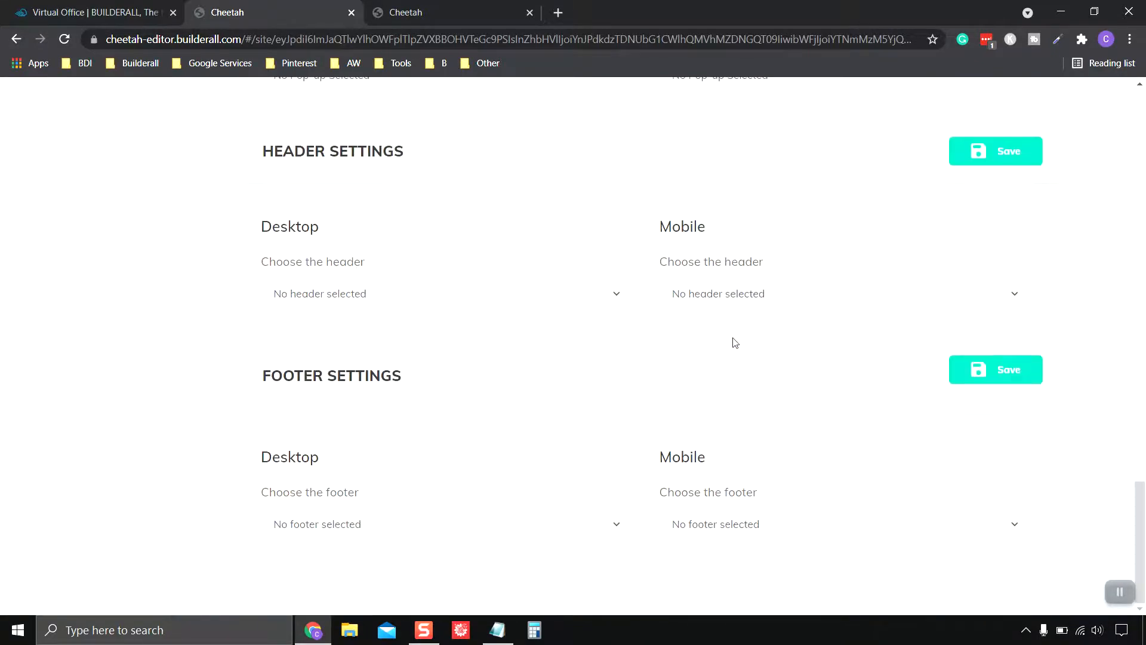
click(396, 297)
click(358, 332)
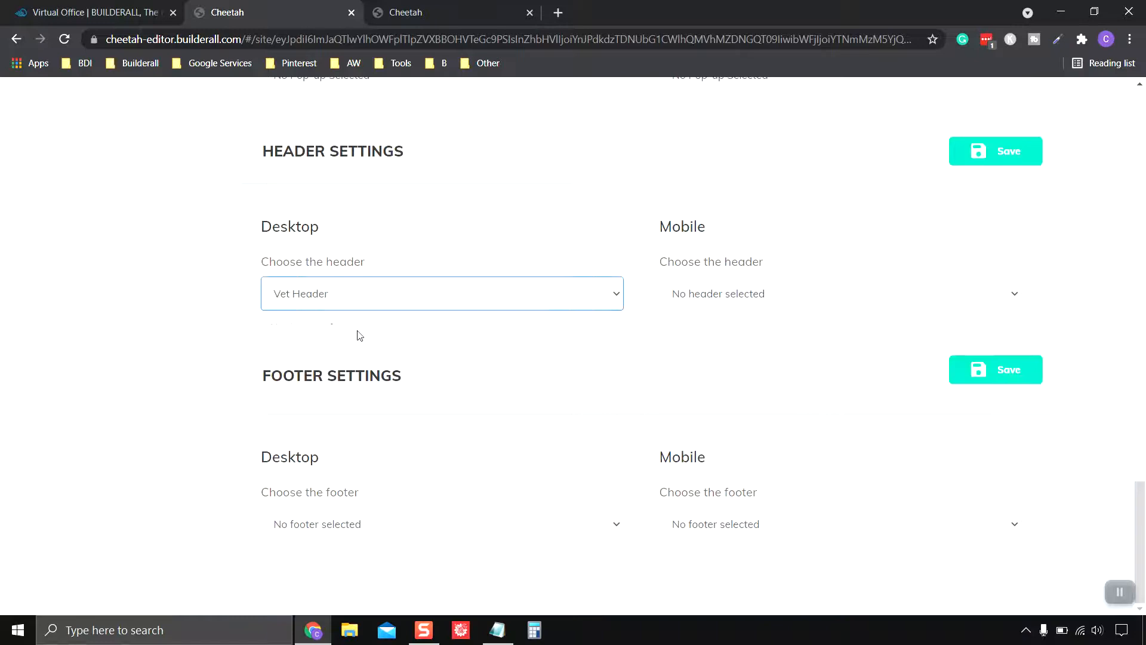
click(725, 298)
click(712, 332)
click(1002, 368)
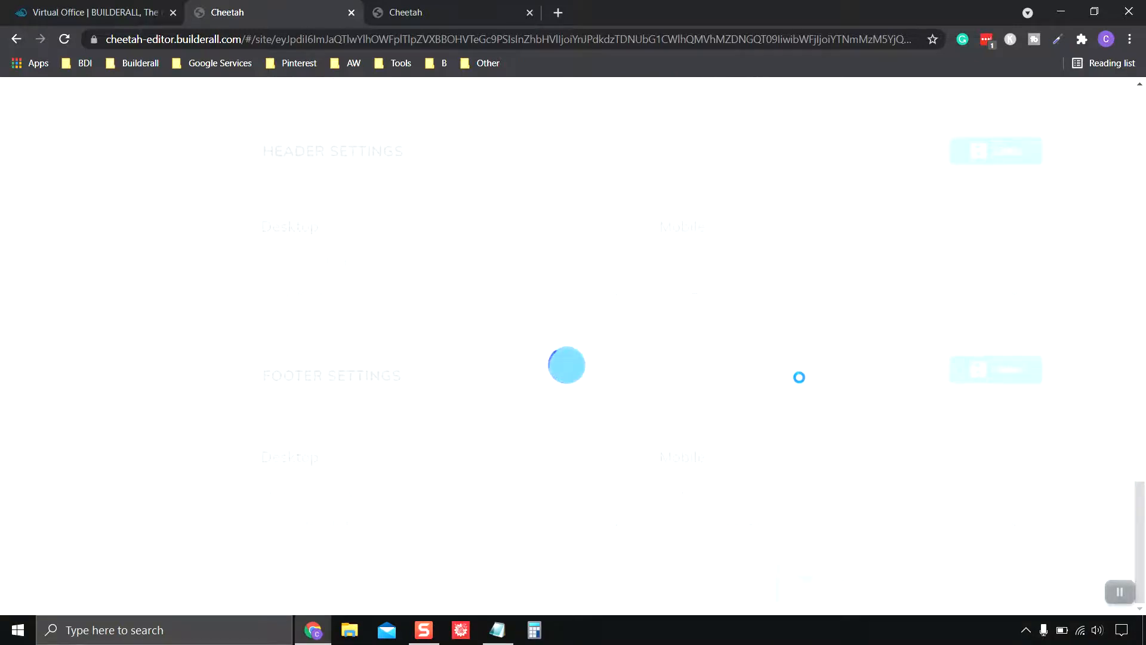
Close the old Home page editor tab without saving, and check the Home page for the header in a fresh editor tab
click(529, 12)
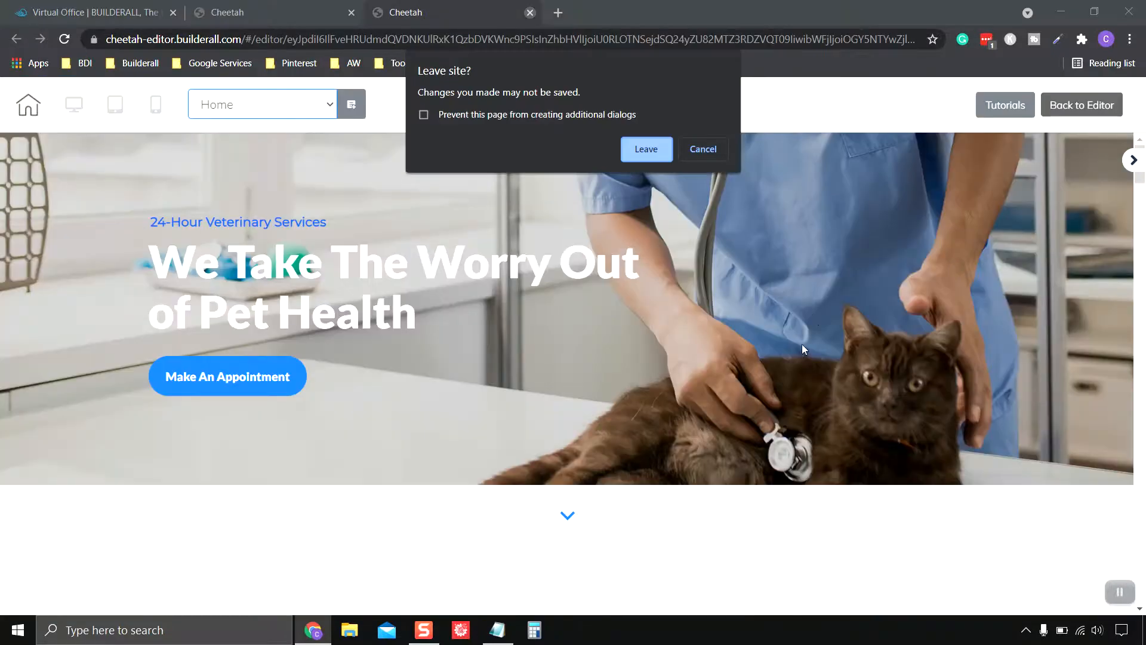
click(646, 149)
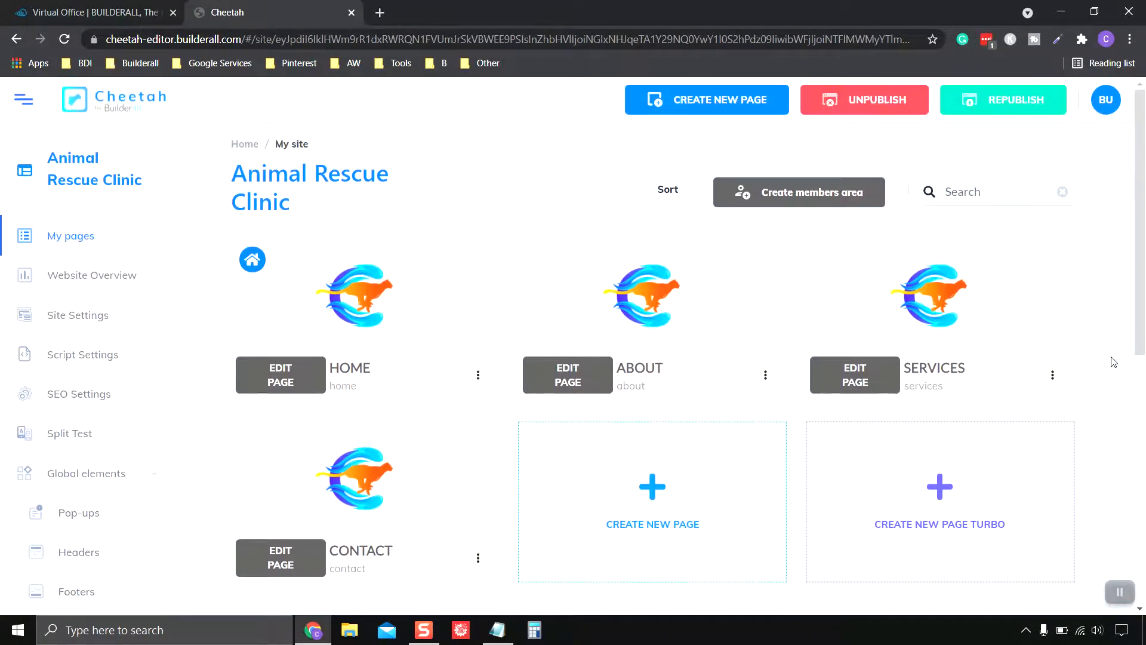
click(281, 382)
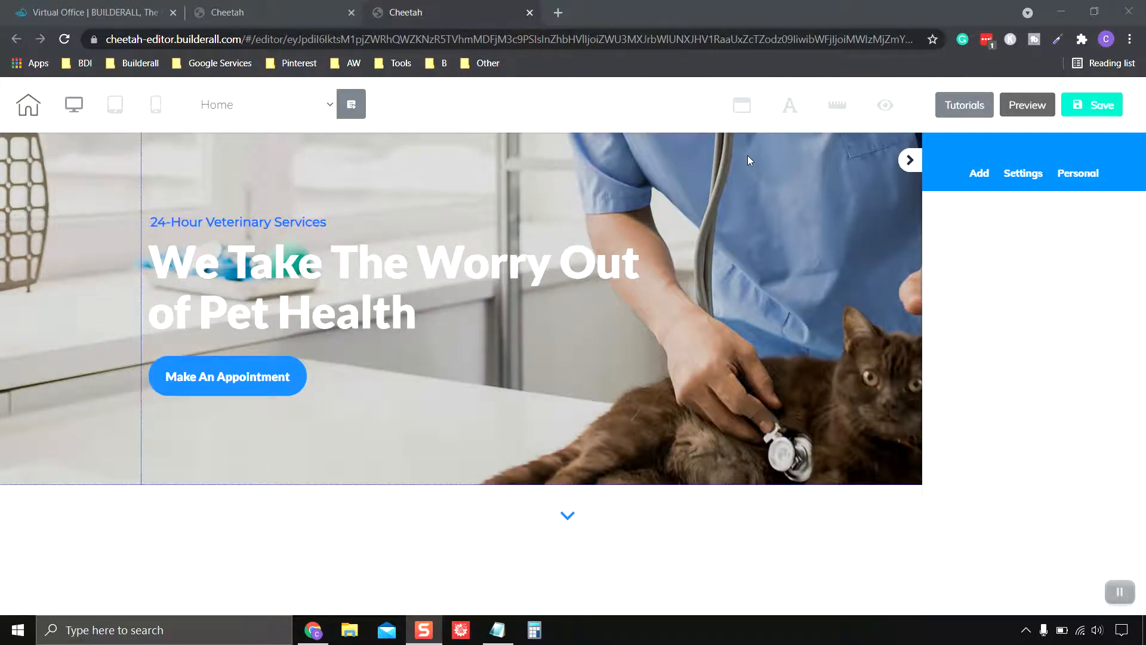
scroll(803, 281, down, 3)
scroll(804, 281, up, 3)
click(529, 13)
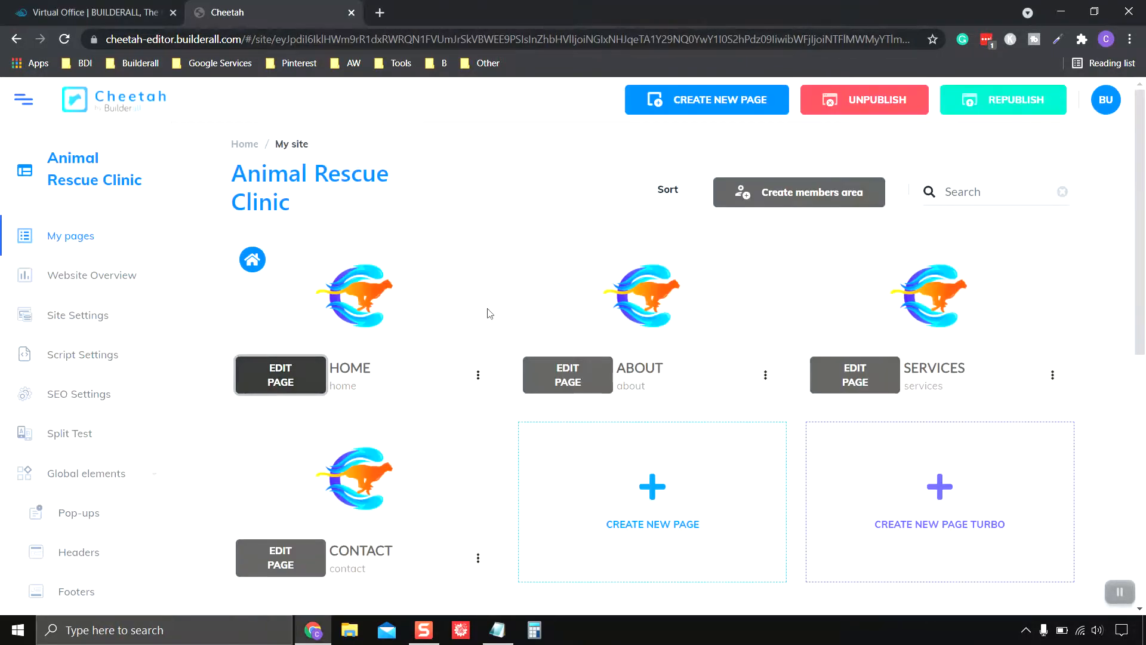
Visit the published Home page and examine its global header, web address and content down to the contact form
click(477, 378)
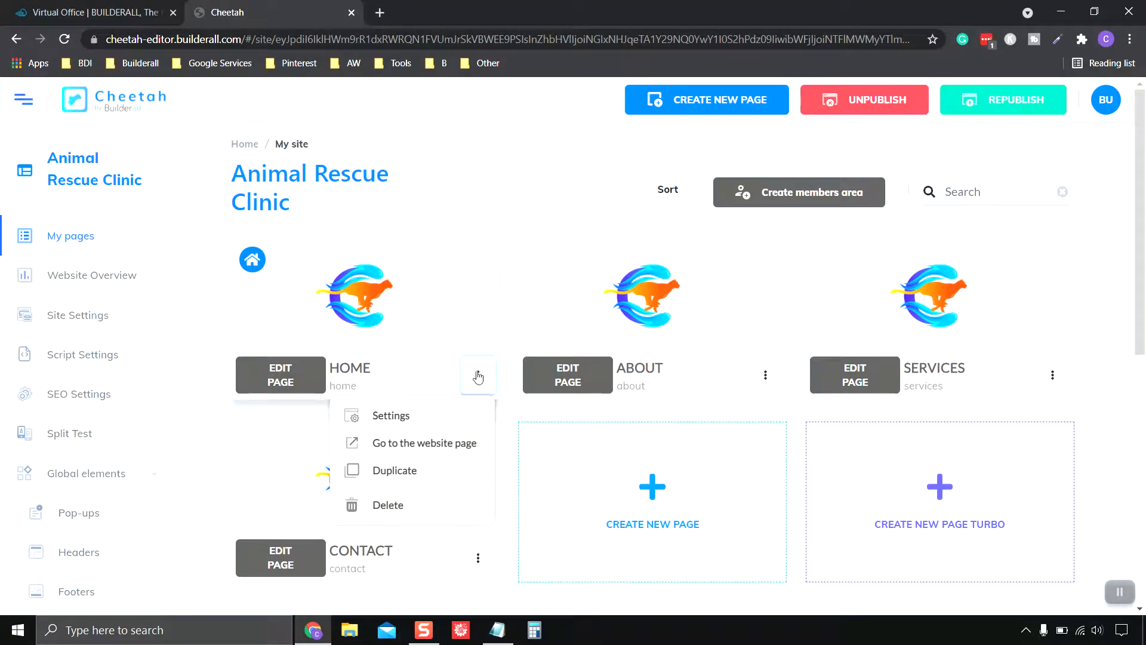
click(415, 449)
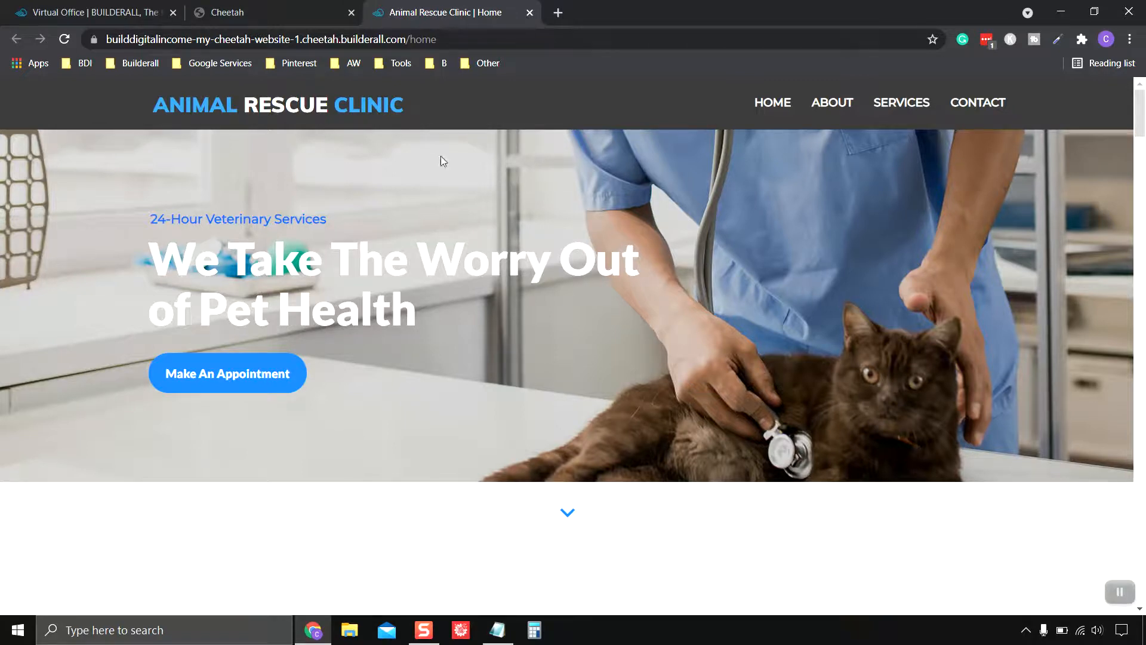
scroll(609, 350, down, 3)
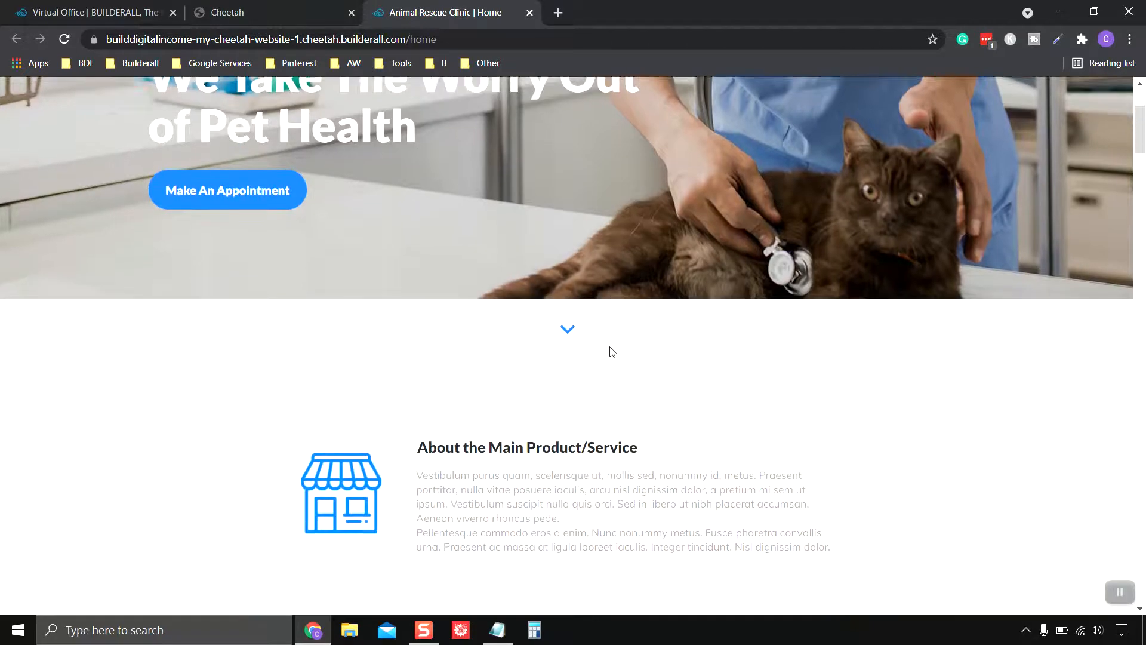
scroll(606, 341, up, 3)
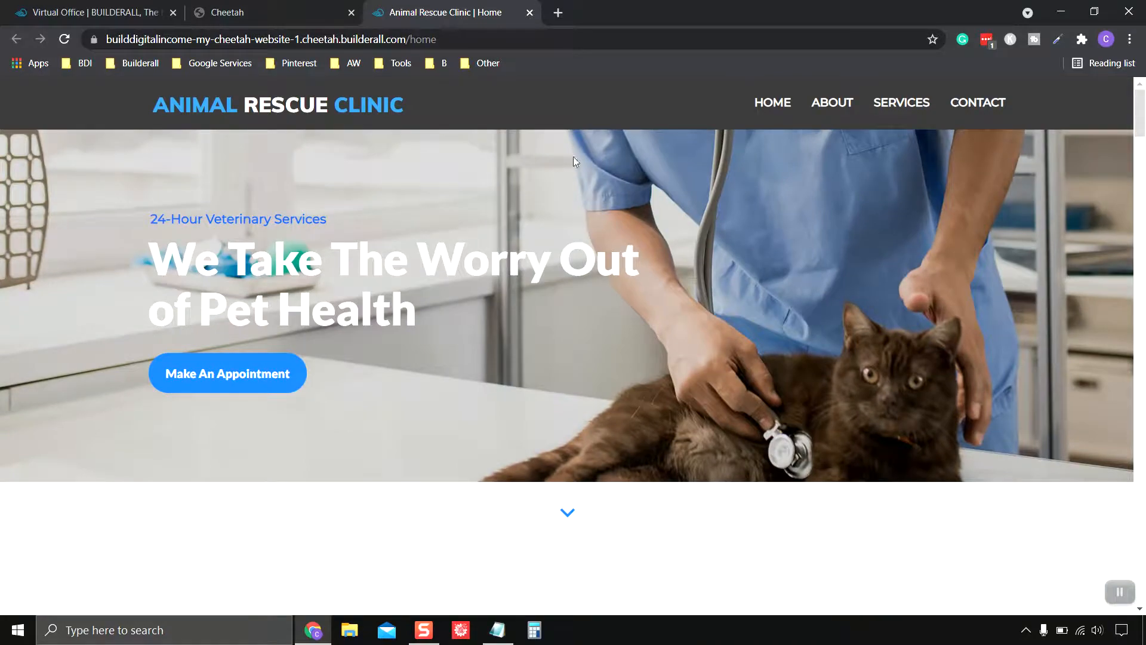
drag(453, 40, 408, 43)
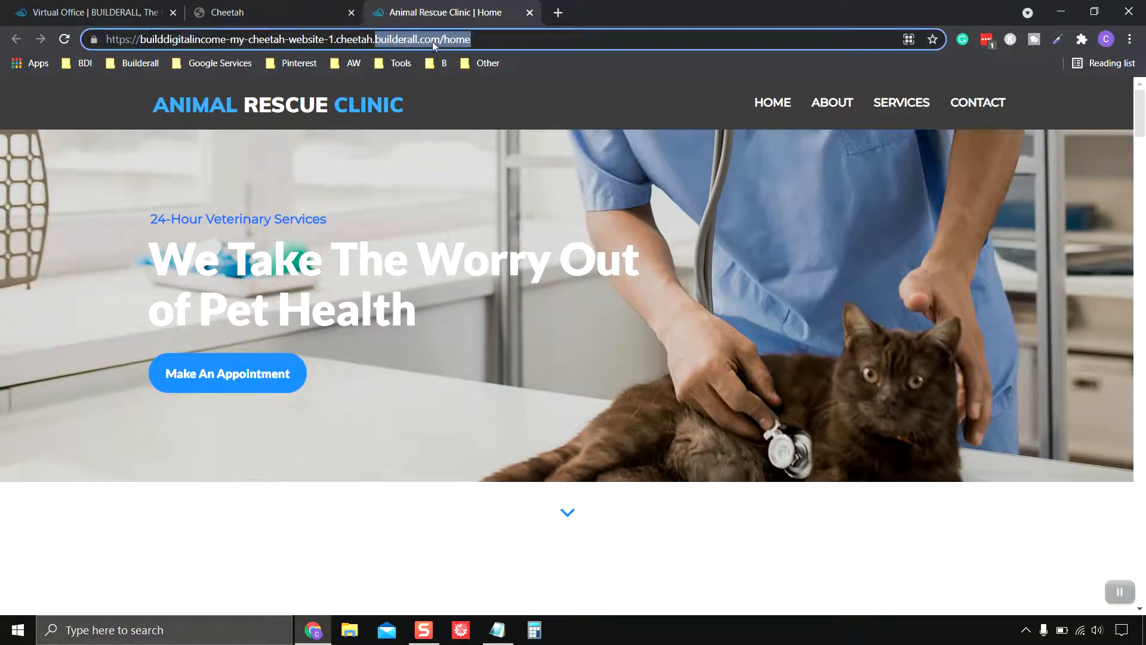
click(473, 39)
scroll(535, 175, down, 5)
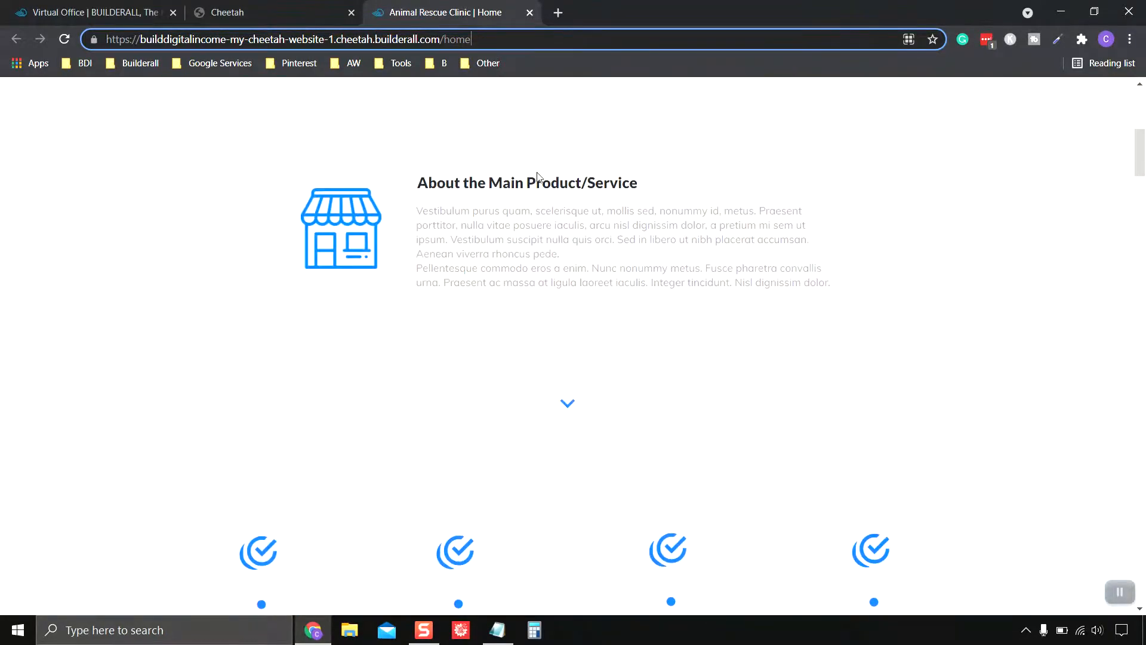
scroll(541, 177, down, 15)
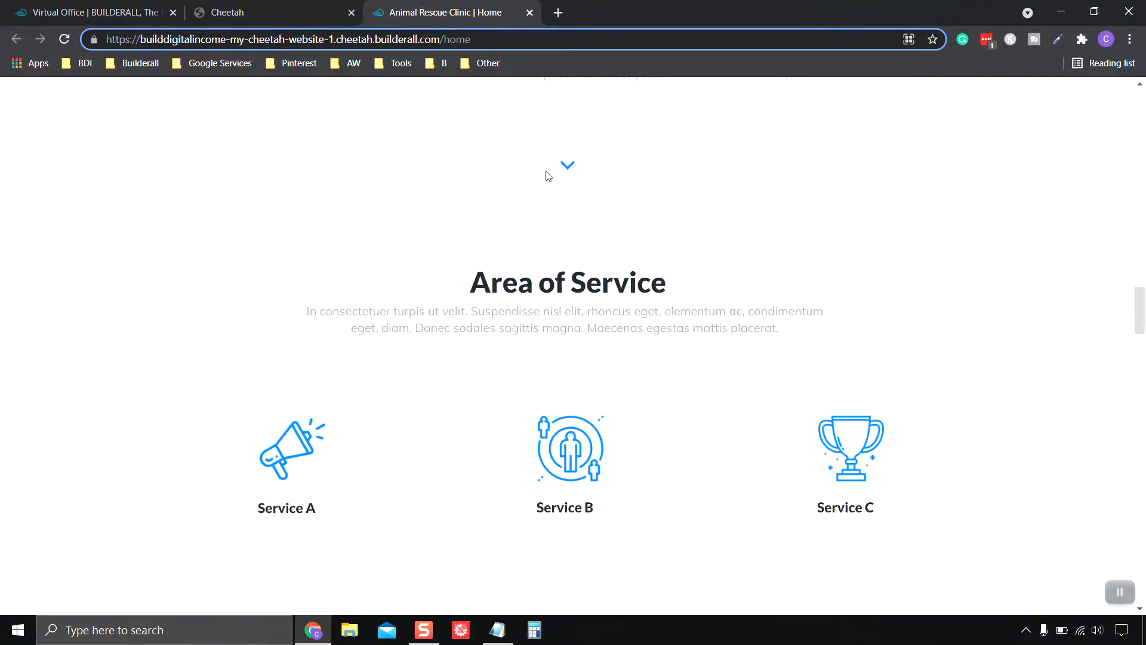
scroll(548, 177, down, 15)
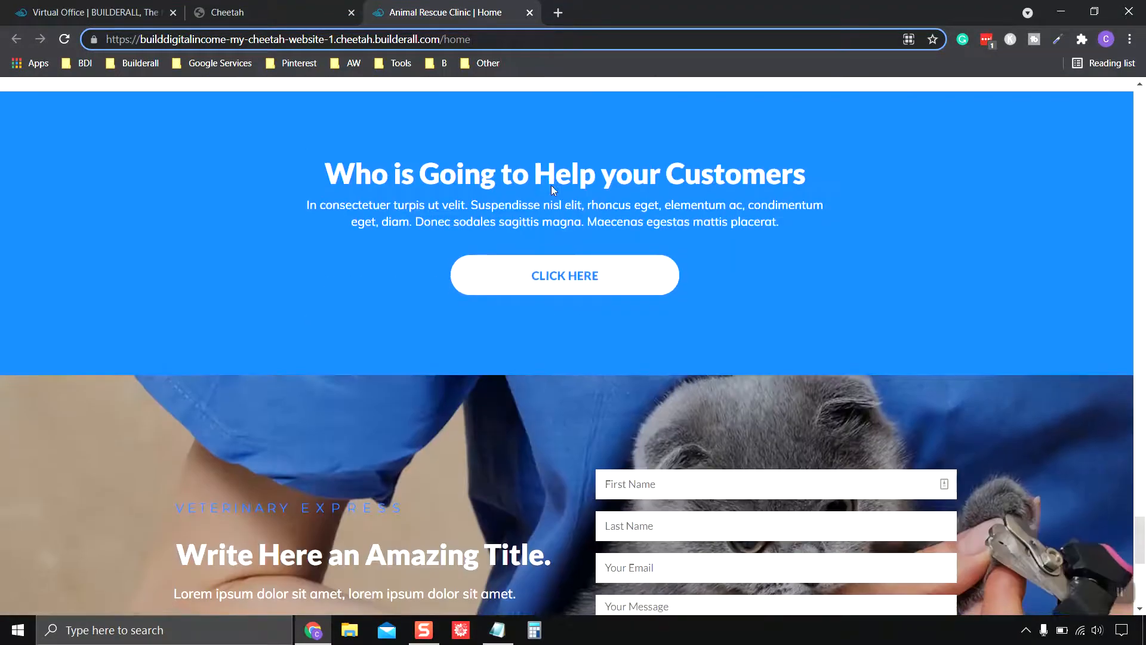
Test the Home and About links in the live site's header, and examine the About page down to its footer
scroll(587, 418, up, 20)
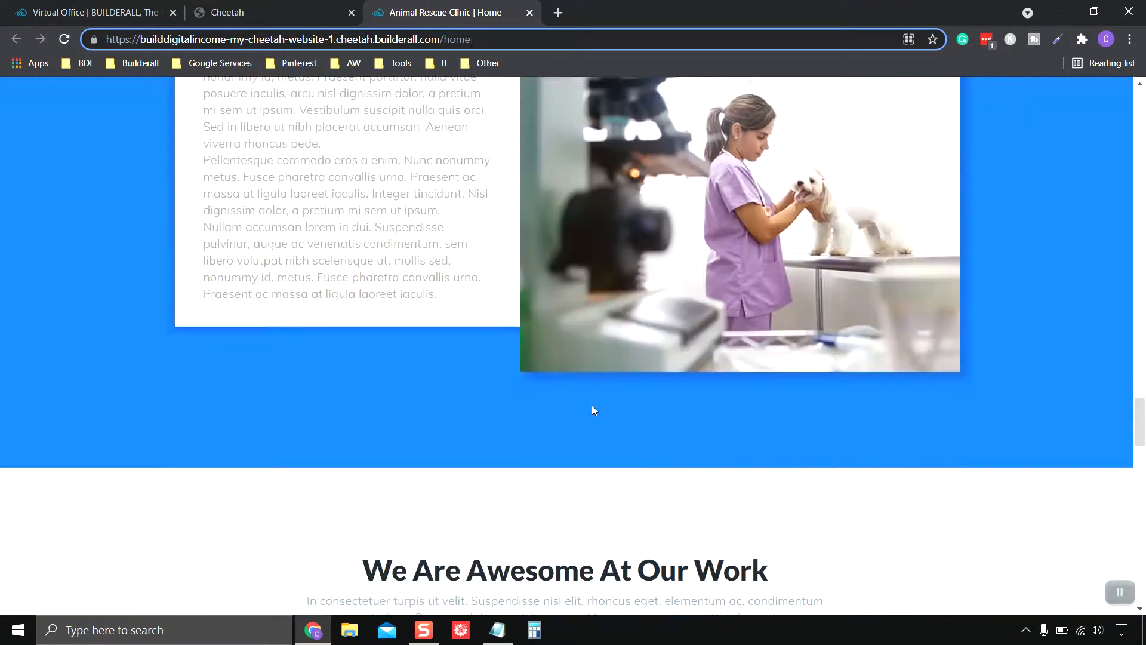
scroll(589, 394, up, 10)
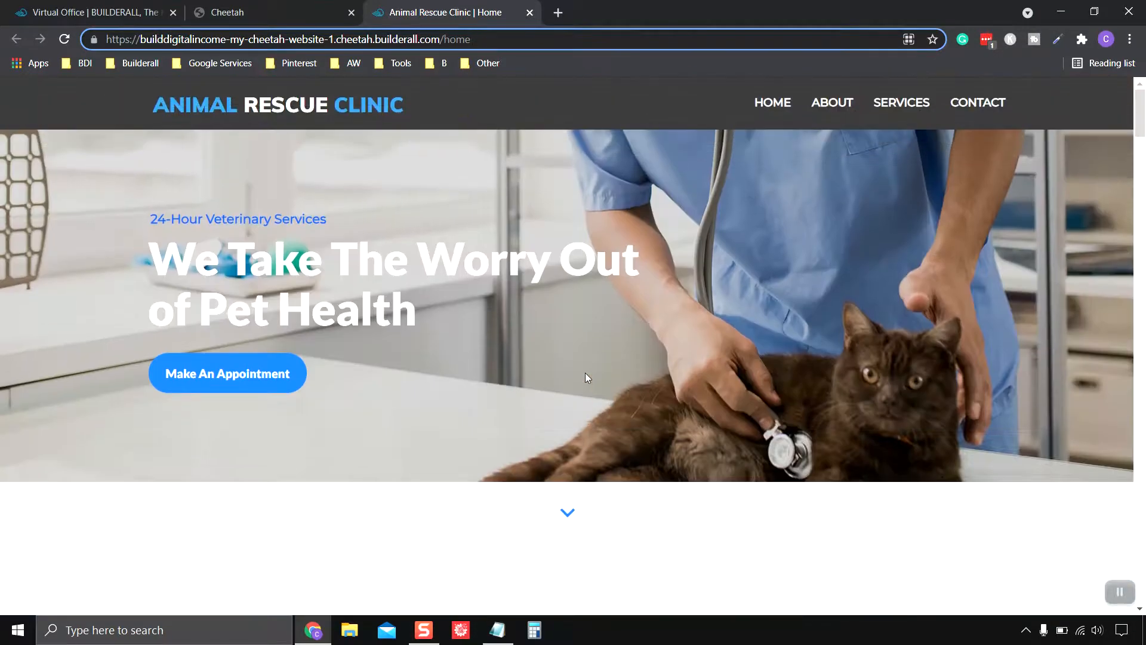
click(772, 104)
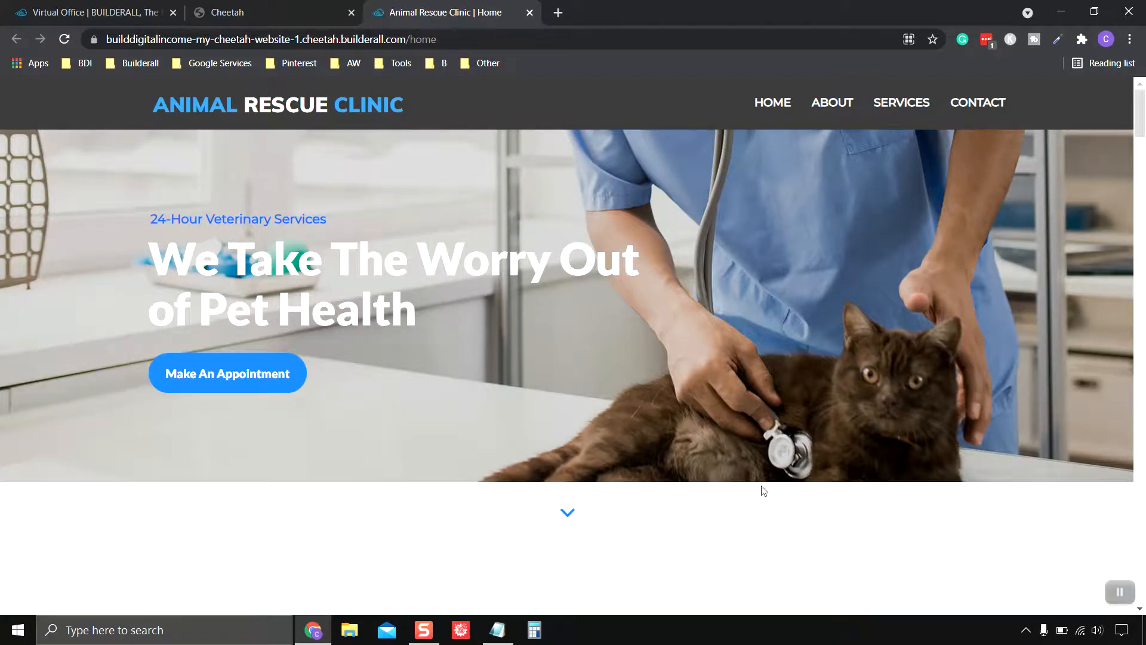
click(838, 107)
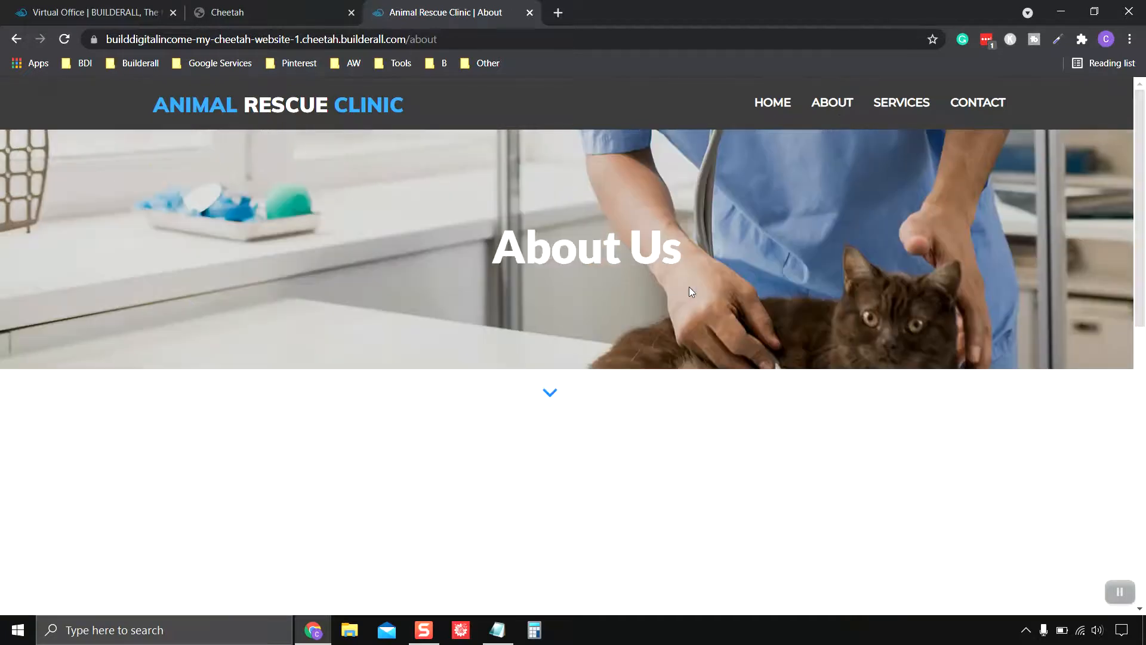
scroll(699, 381, down, 7)
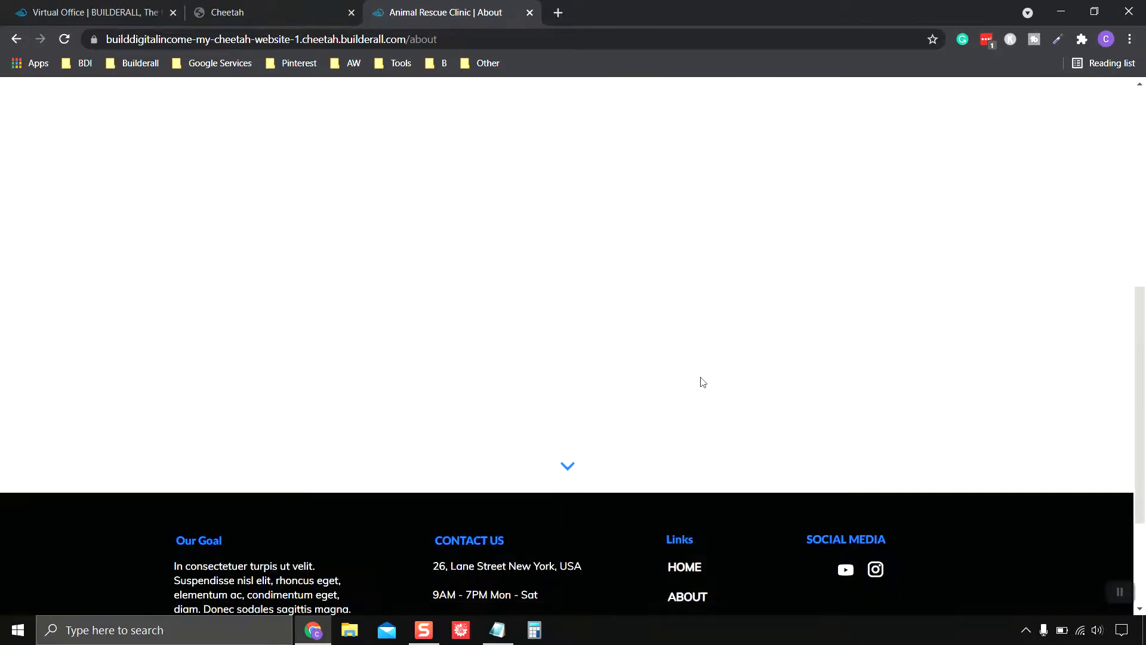
scroll(698, 381, up, 7)
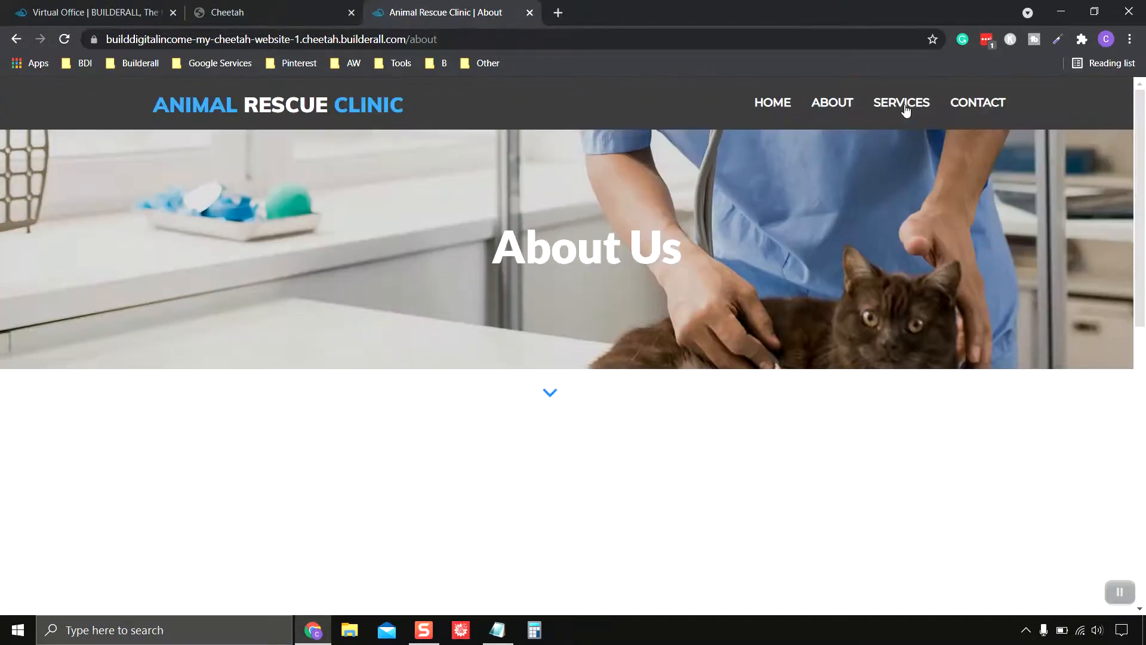
Follow the header's Services link and check the live Services page from its header down to the footer
click(905, 110)
scroll(734, 255, down, 5)
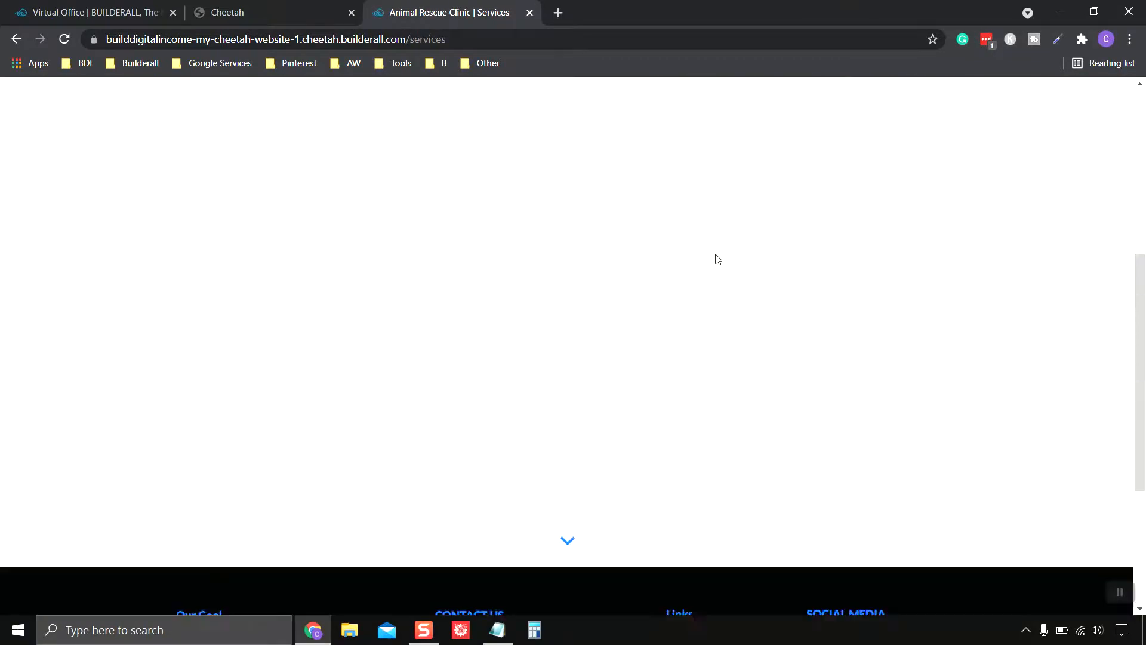
scroll(717, 258, down, 2)
scroll(718, 259, up, 7)
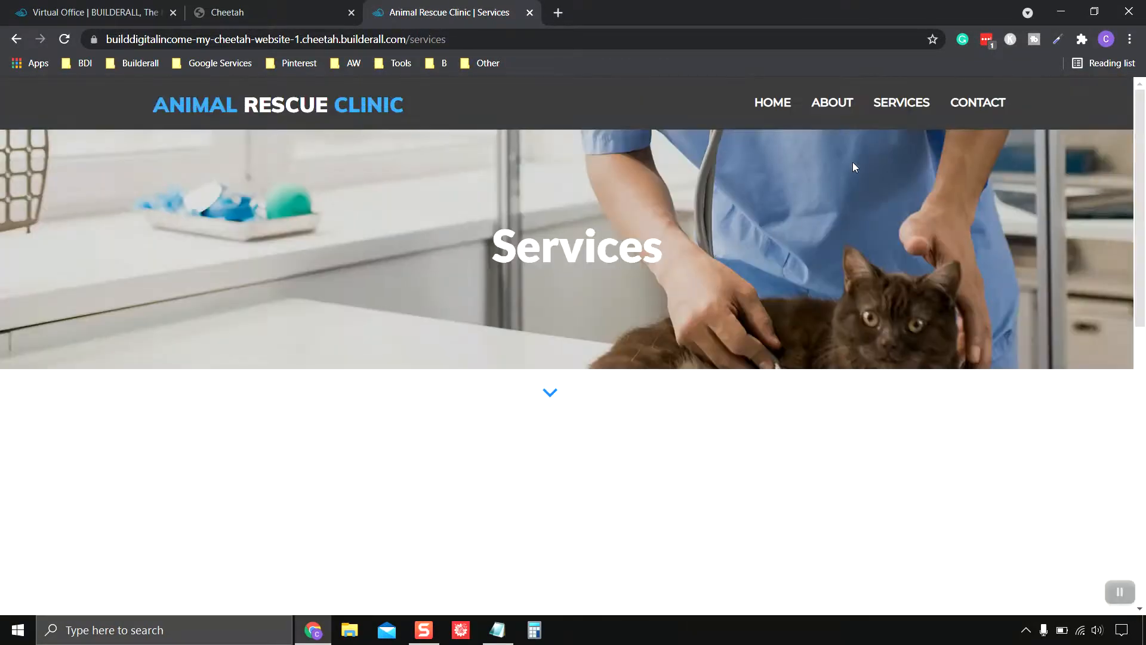
Follow the header's Contact link and check whether the global header appears on the live Contact page
click(978, 105)
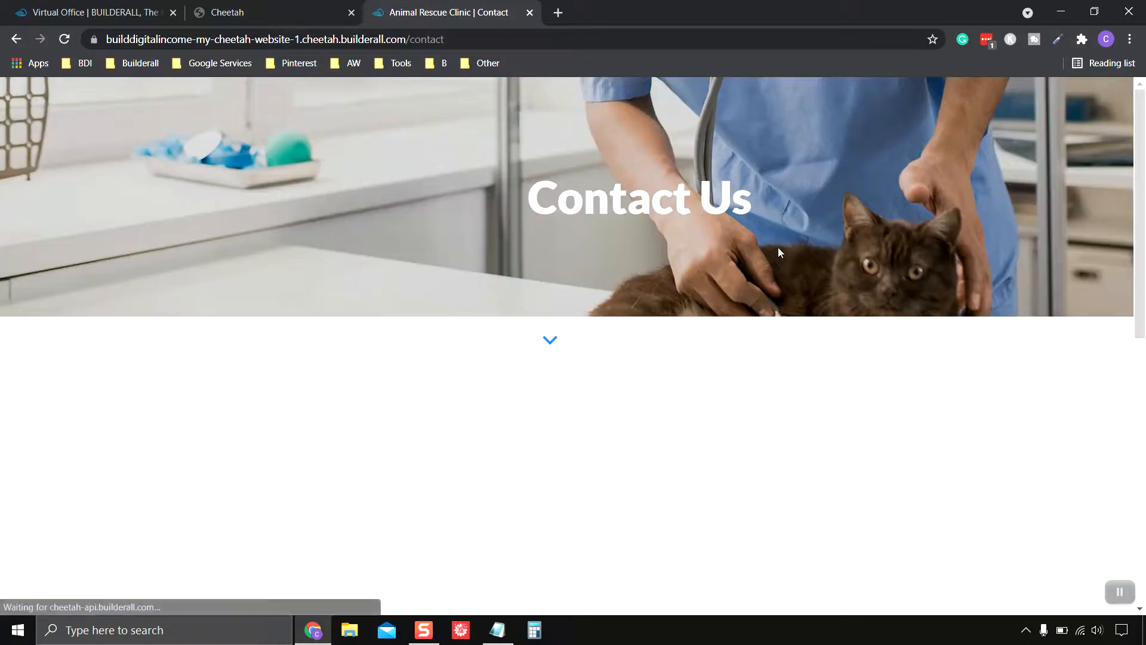
scroll(564, 477, down, 5)
scroll(568, 531, up, 5)
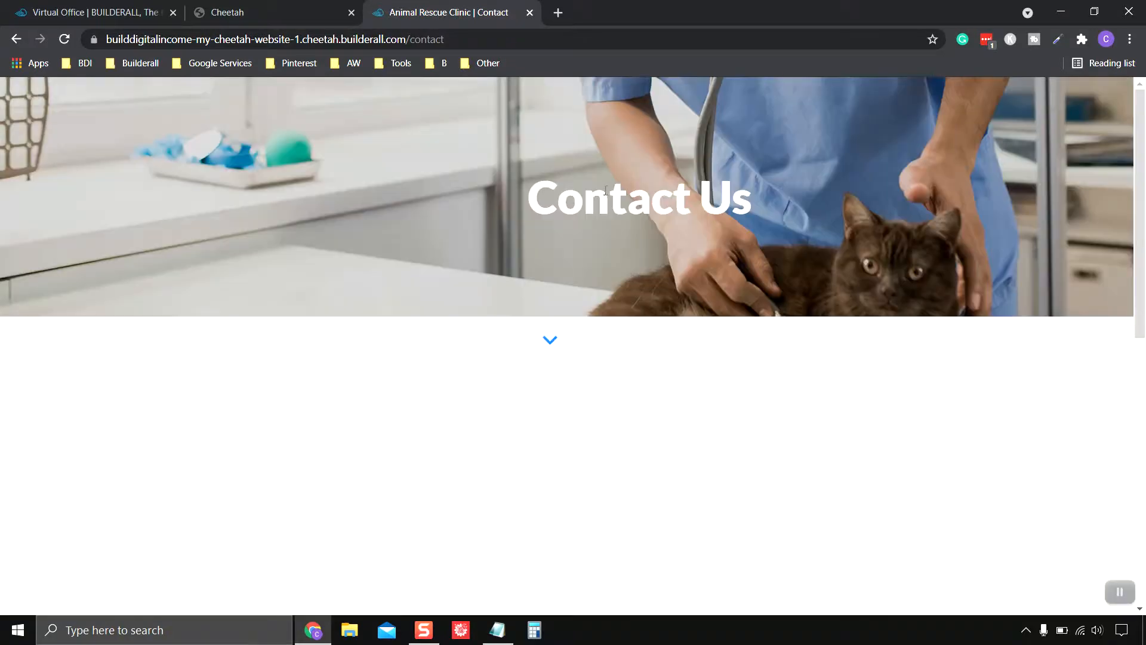
scroll(644, 335, down, 5)
scroll(645, 334, up, 3)
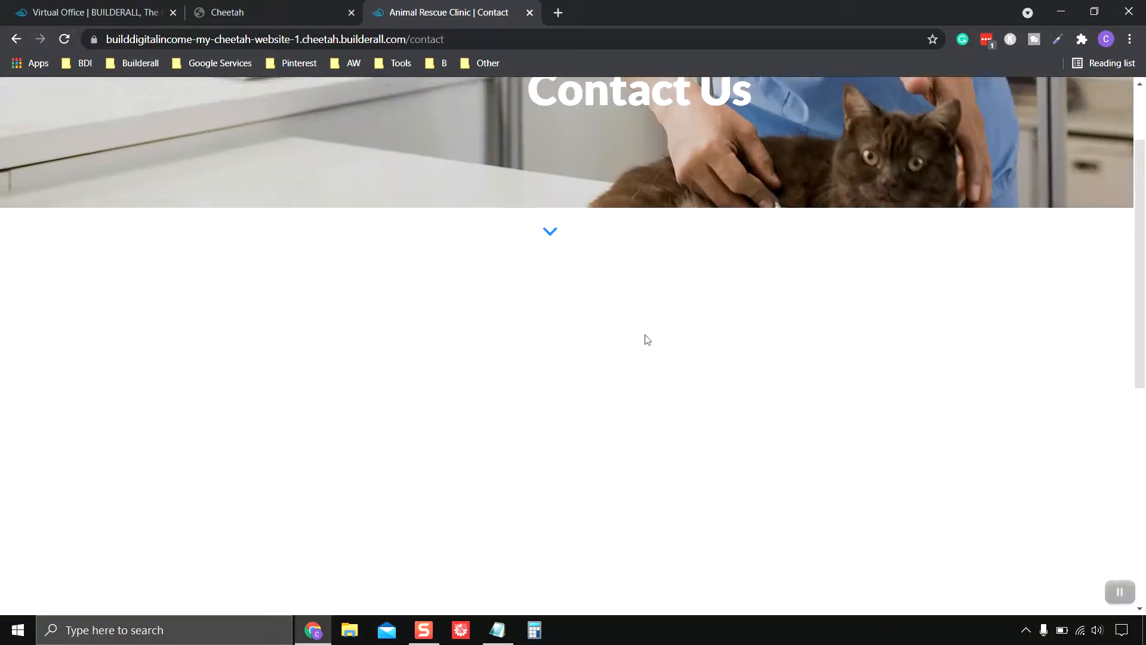
scroll(647, 339, up, 2)
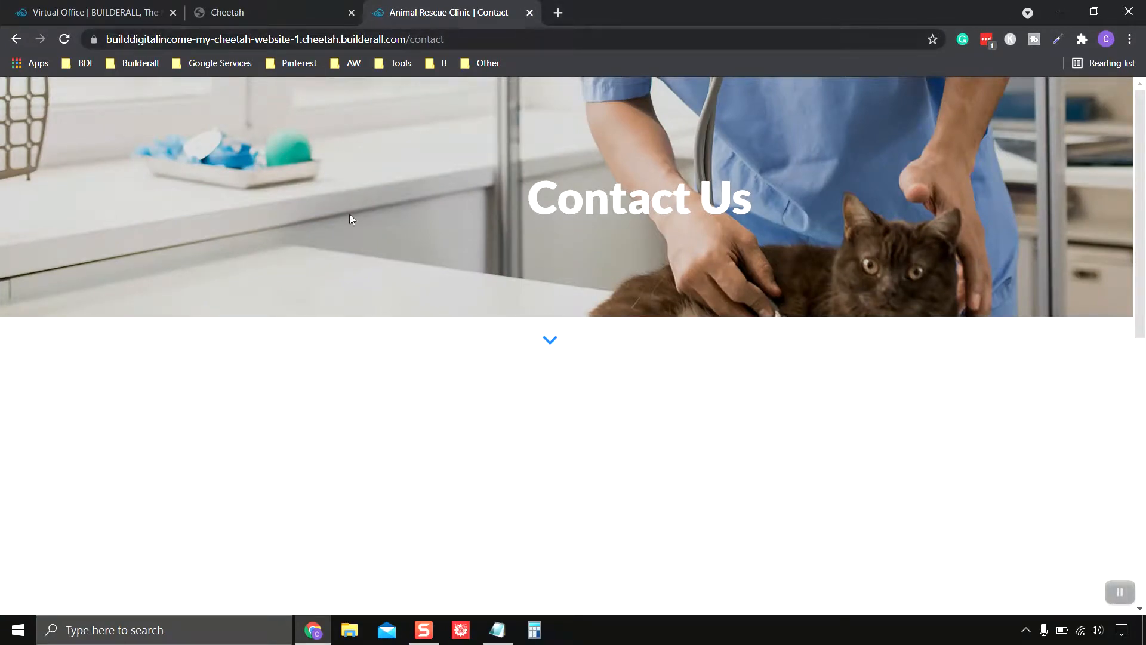
Close the live site's browser tab and open the Home page's settings from the site's page list
click(529, 12)
scroll(476, 286, down, 5)
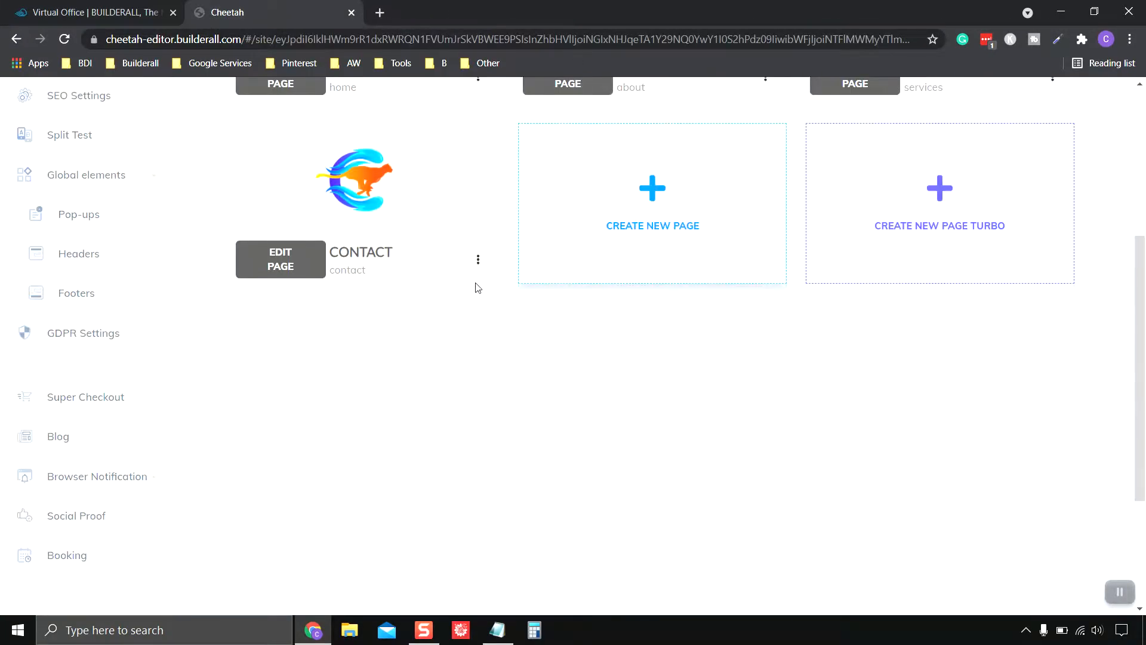
scroll(475, 286, up, 5)
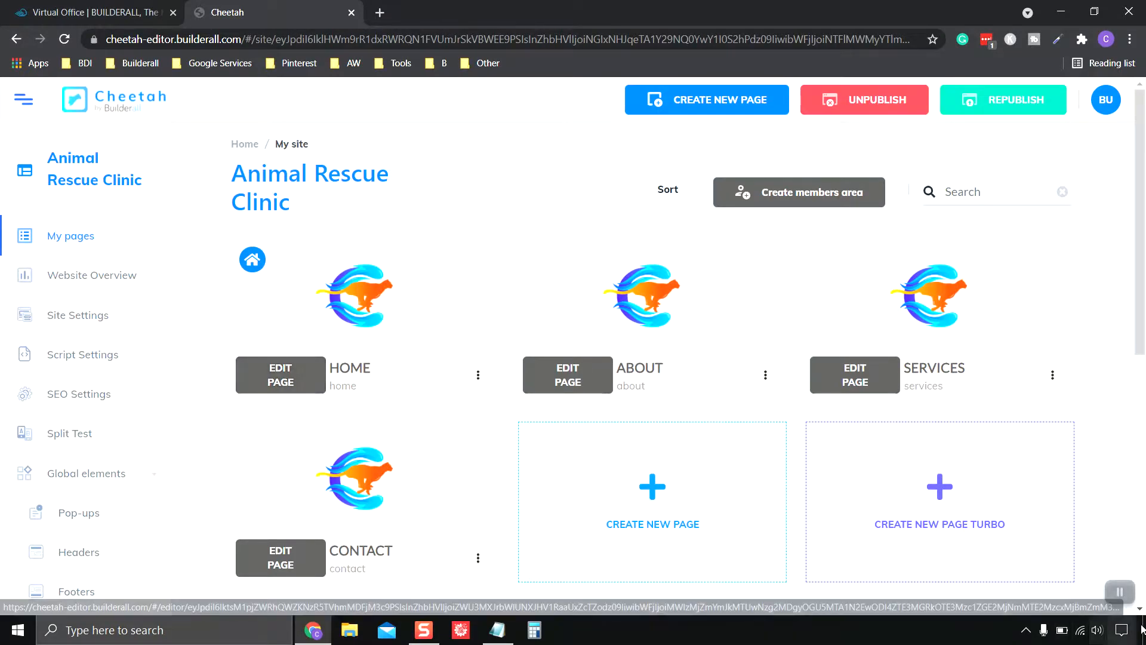
scroll(788, 567, down, 1)
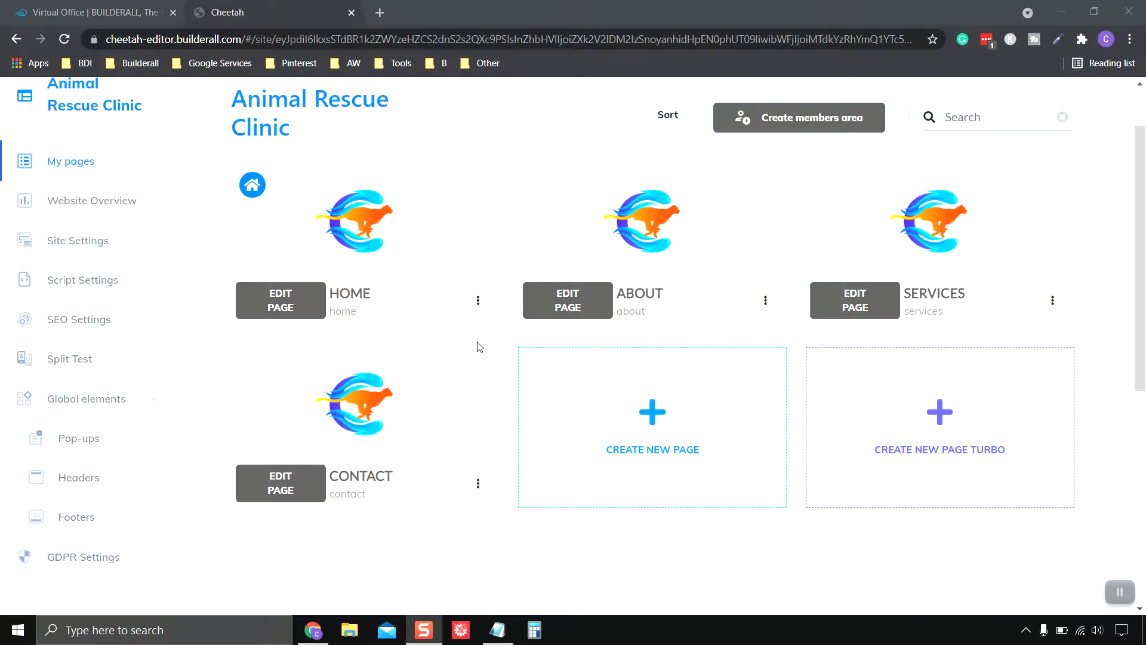
click(478, 300)
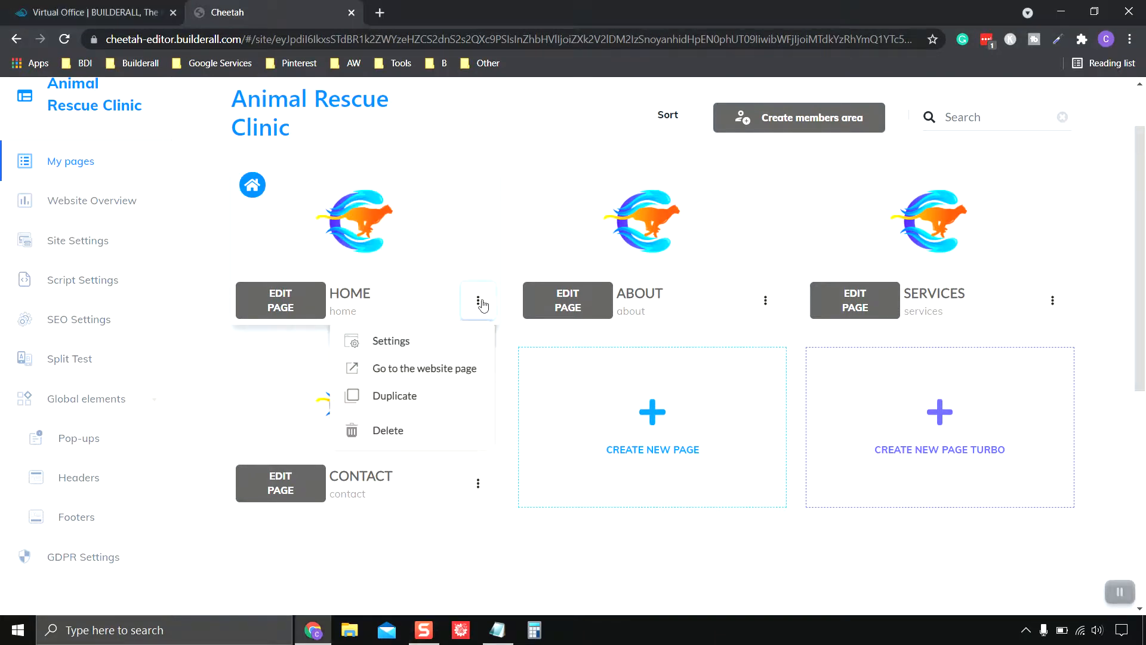
click(391, 341)
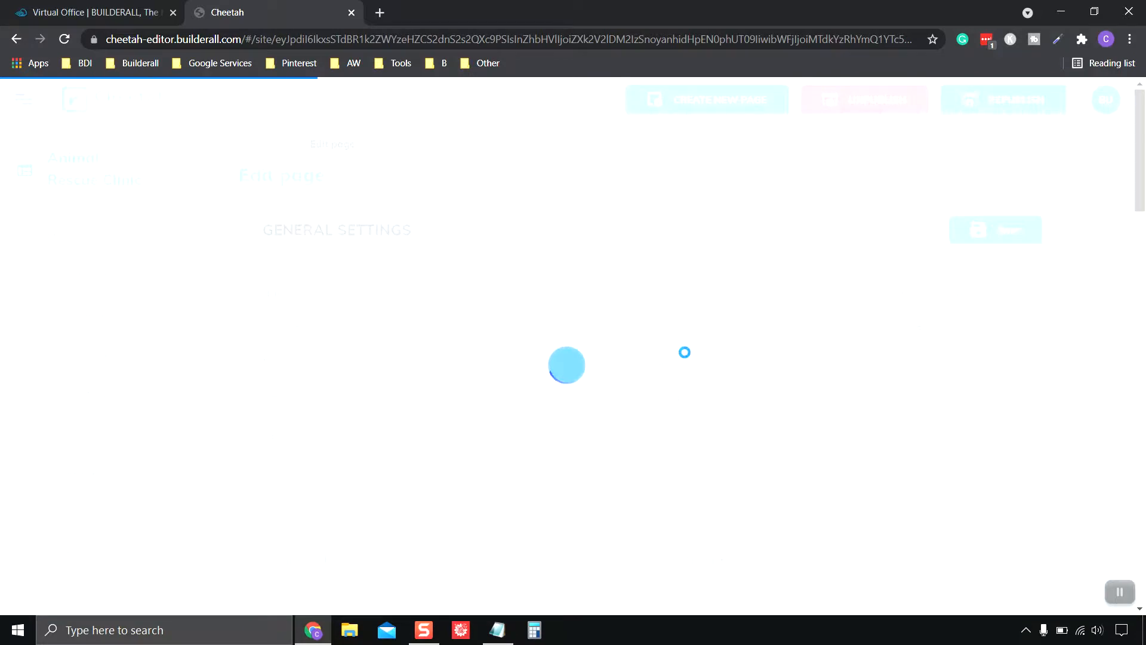
scroll(836, 364, down, 1)
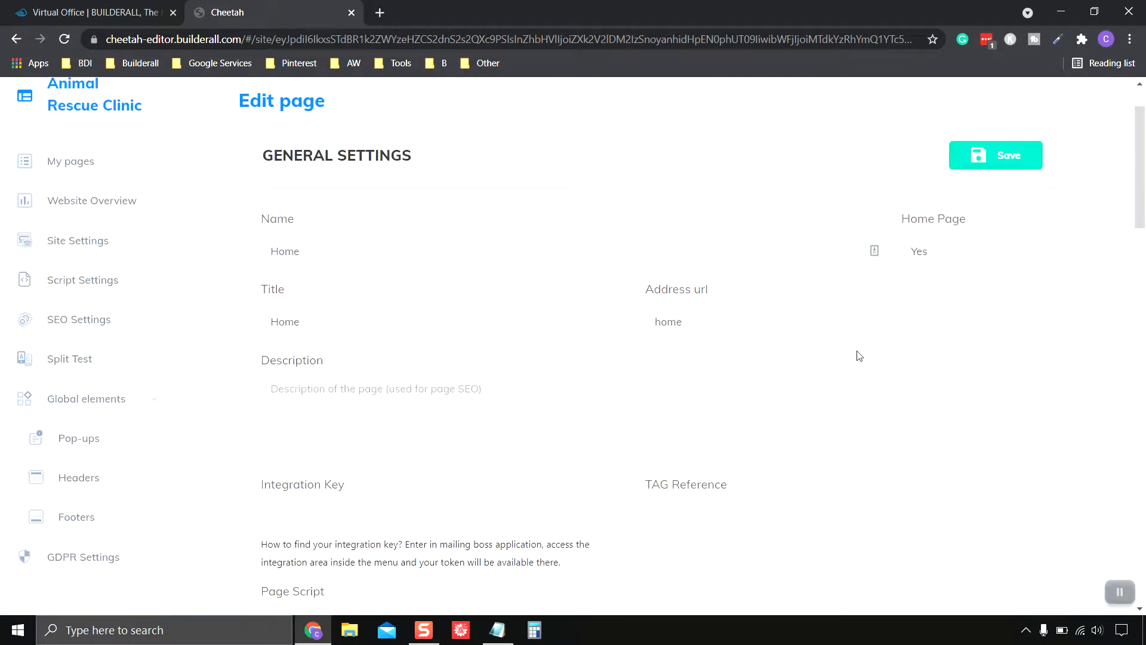
scroll(883, 361, up, 1)
Switch the Home Page option to Not and back to Yes, and save the page settings
click(967, 333)
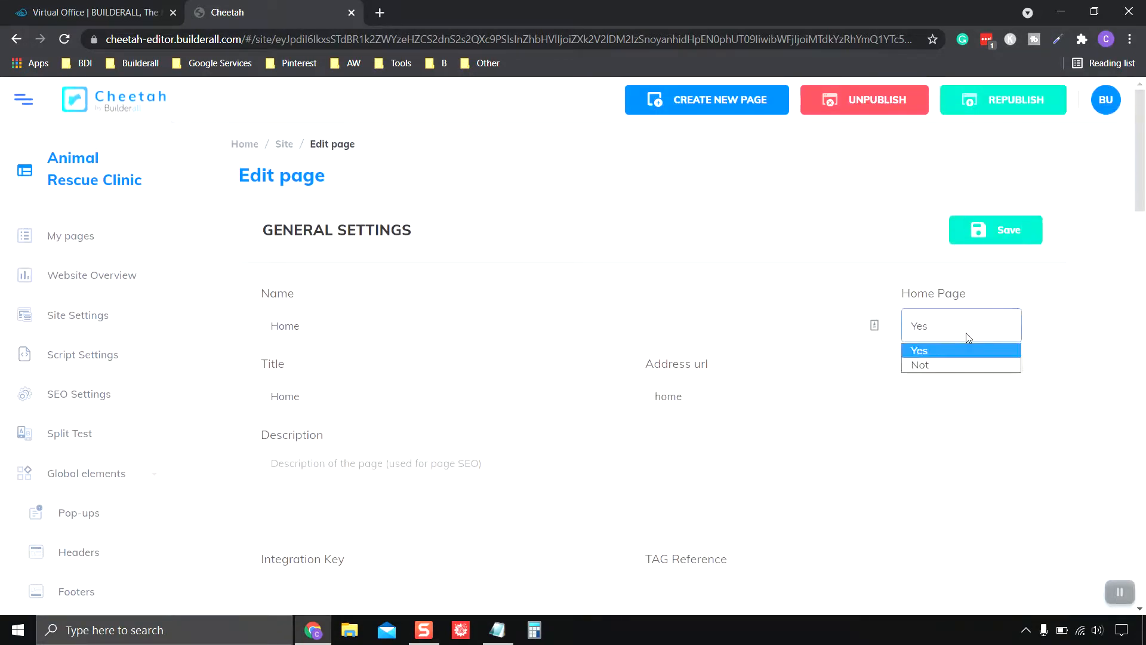
click(927, 366)
click(936, 339)
click(937, 351)
click(1014, 237)
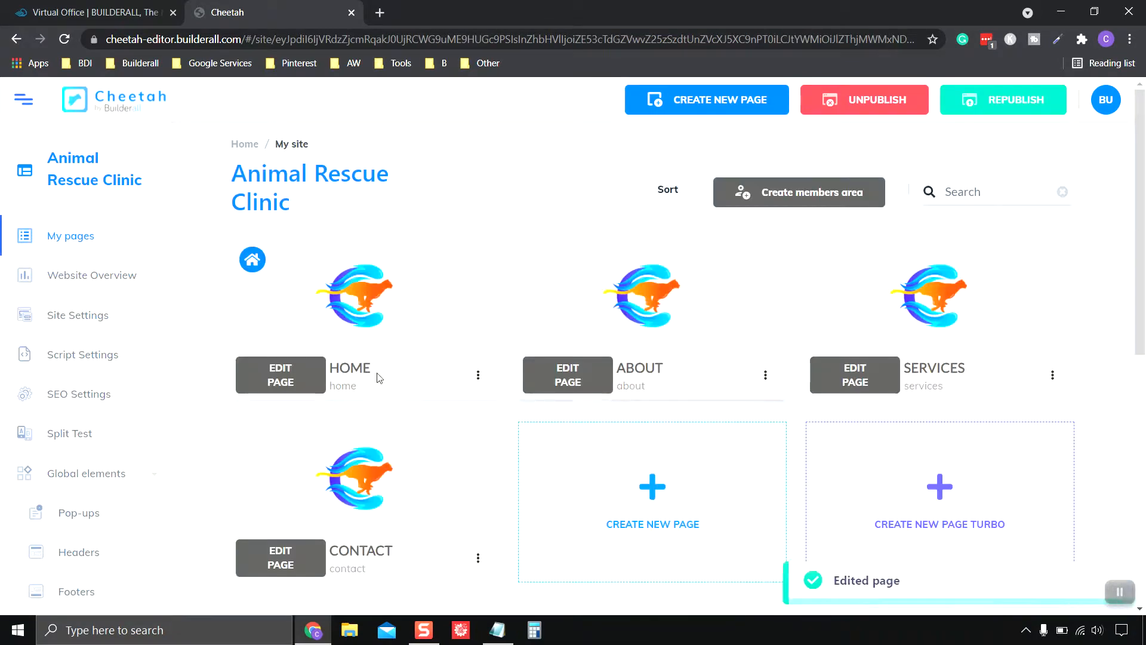
Open the published Home page in a new browser tab from the site's page list
click(478, 376)
click(412, 442)
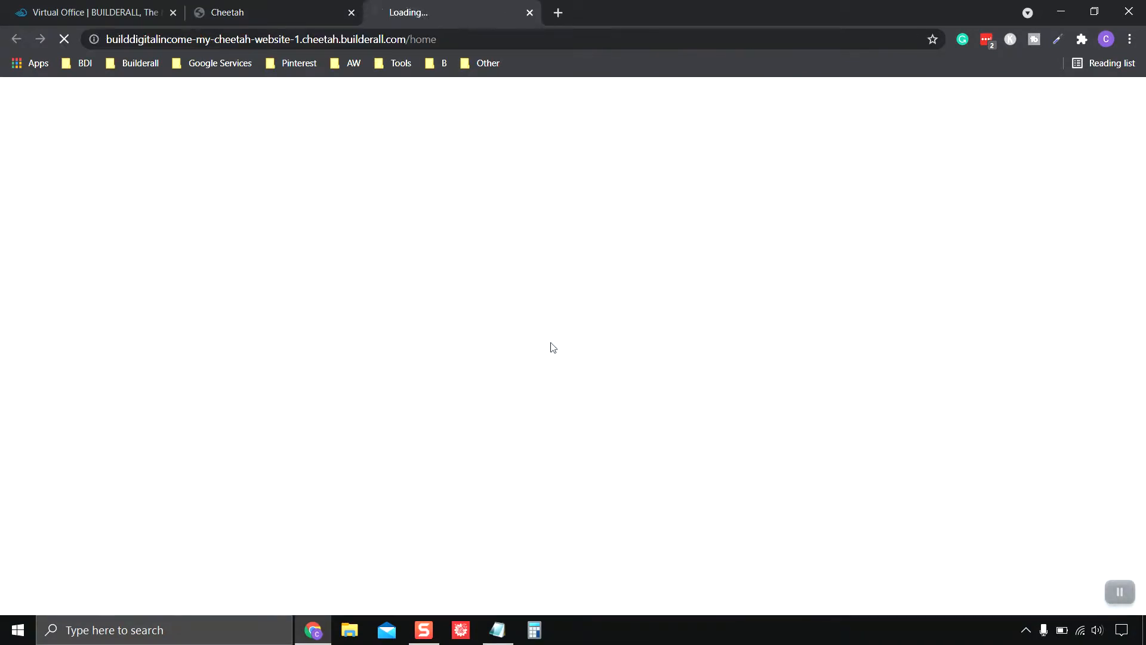